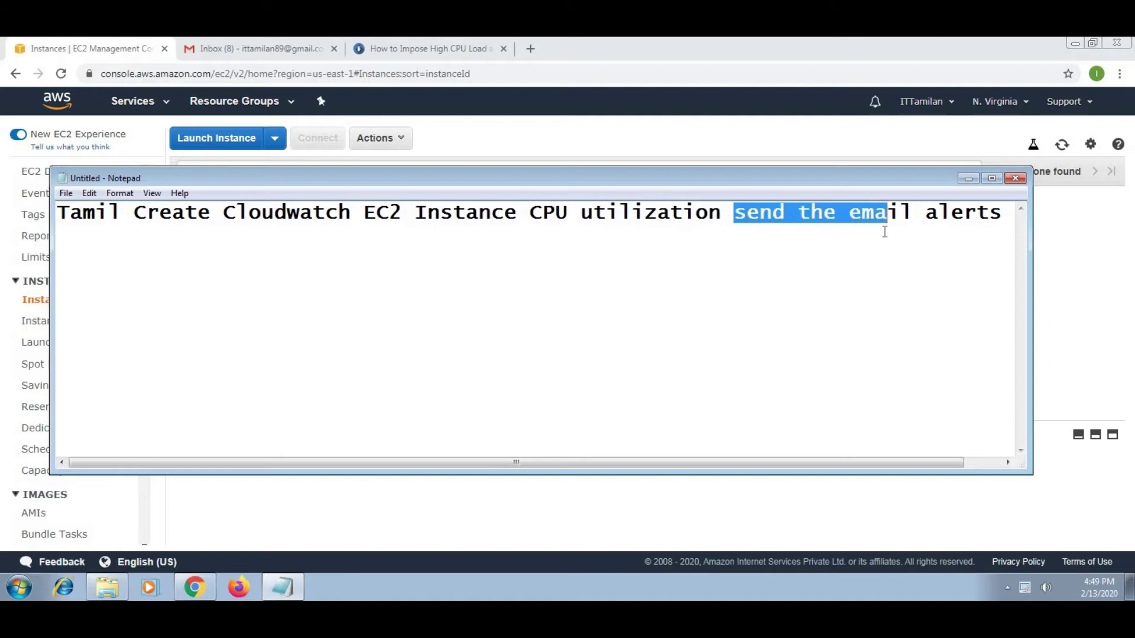
Put the Notepad notes away and start launching an EC2 instance with the Ubuntu Server 18.04 LTS image
click(874, 254)
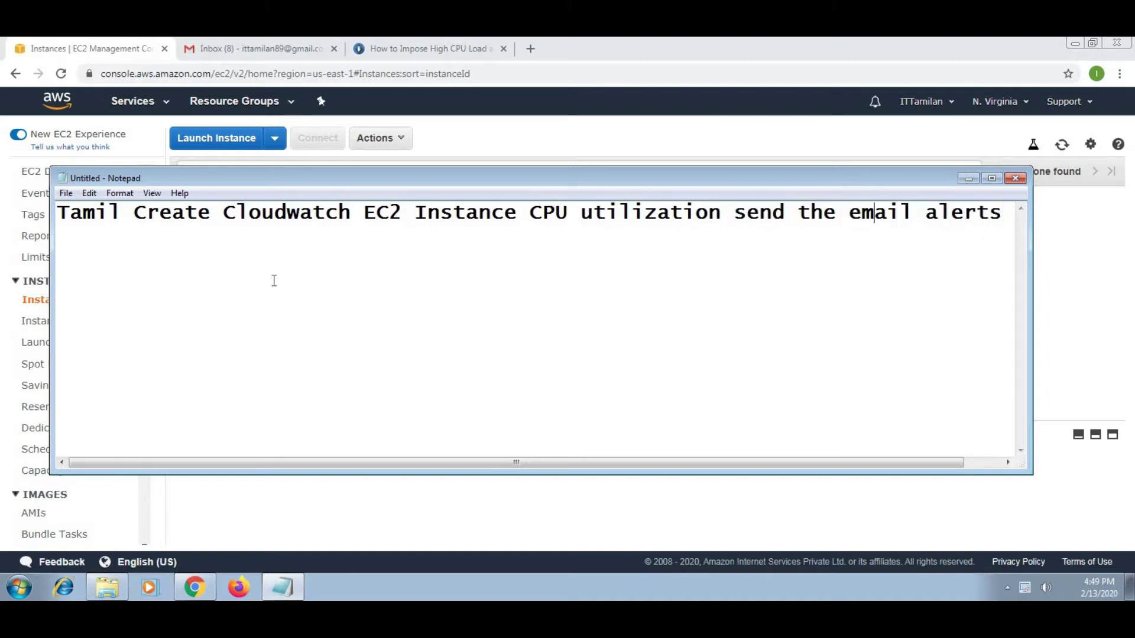
click(967, 177)
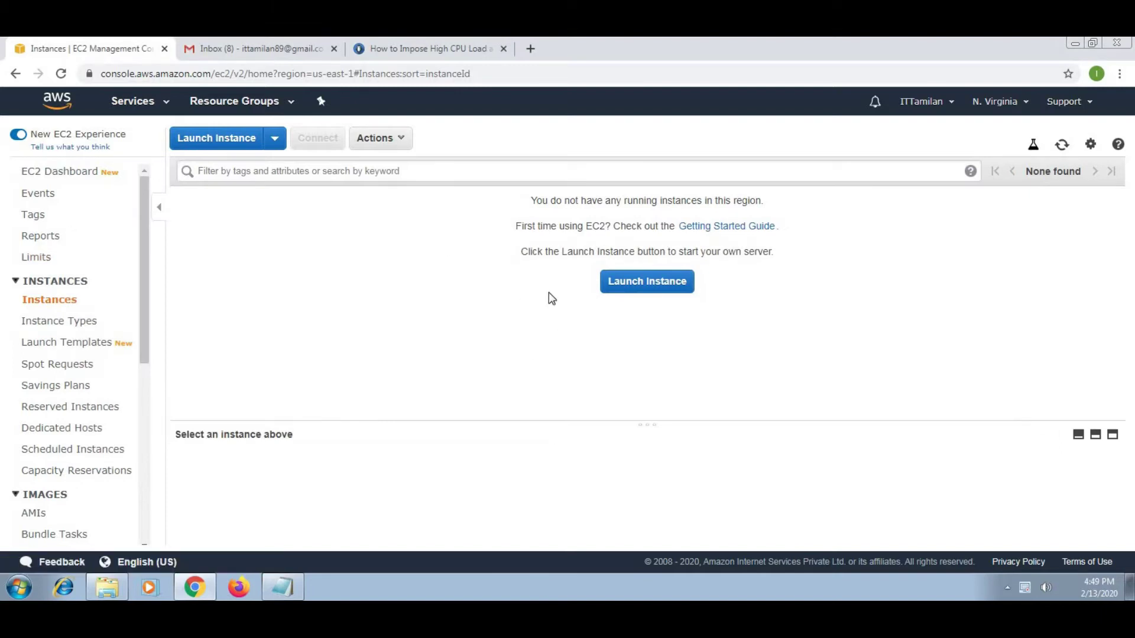
click(638, 287)
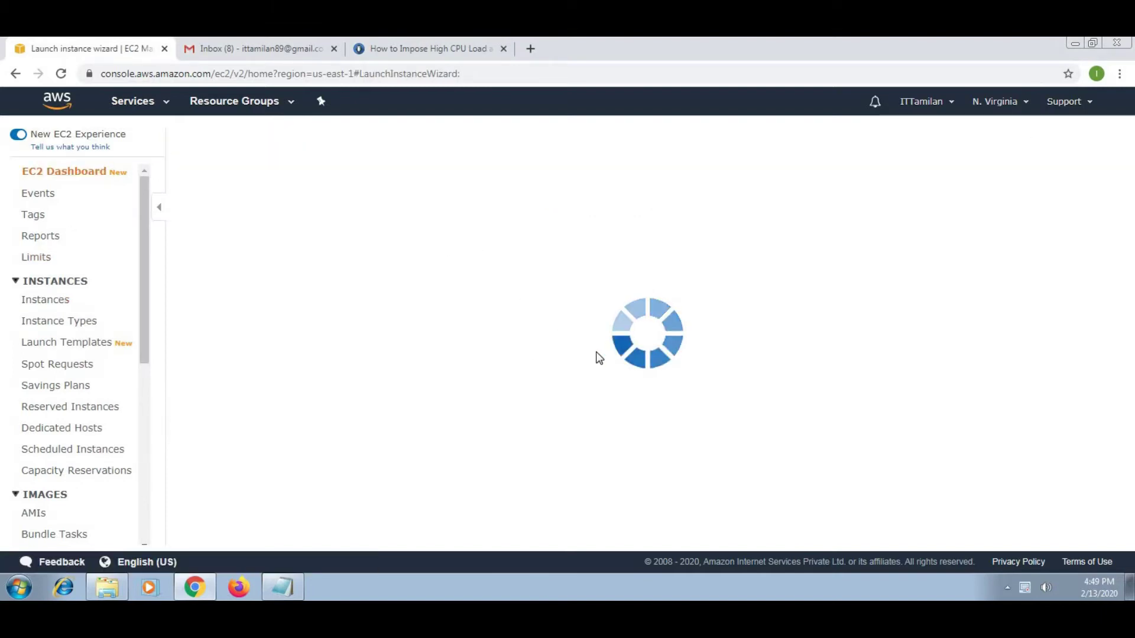
scroll(474, 444, down, 5)
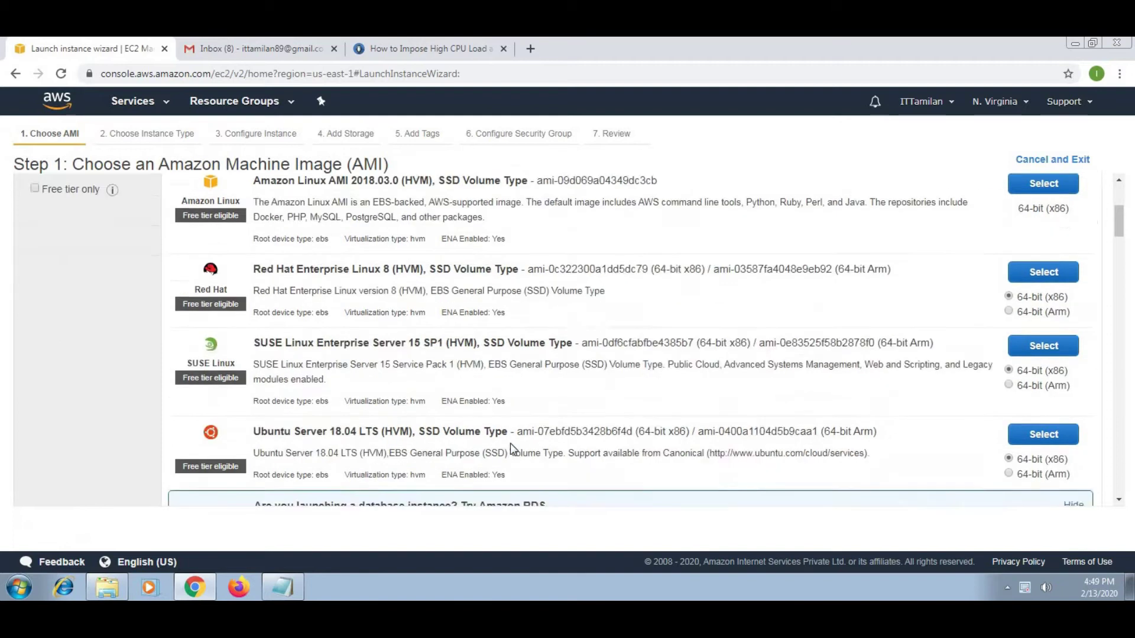
click(1040, 367)
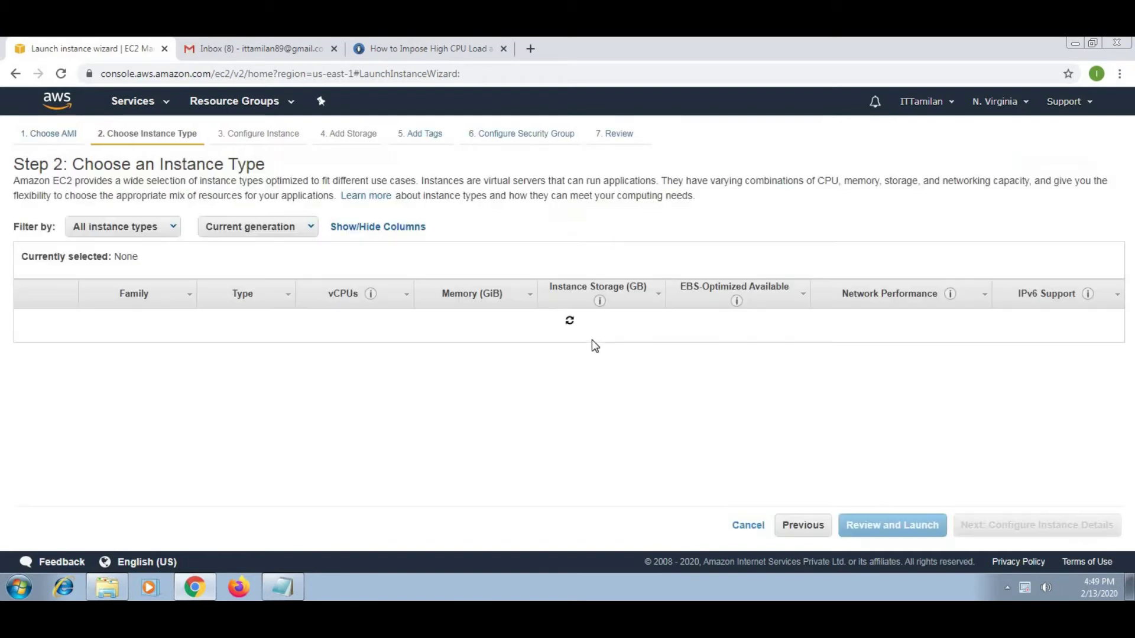
Accept the default instance type, instance details and storage, proceeding to the instance tags
click(1060, 541)
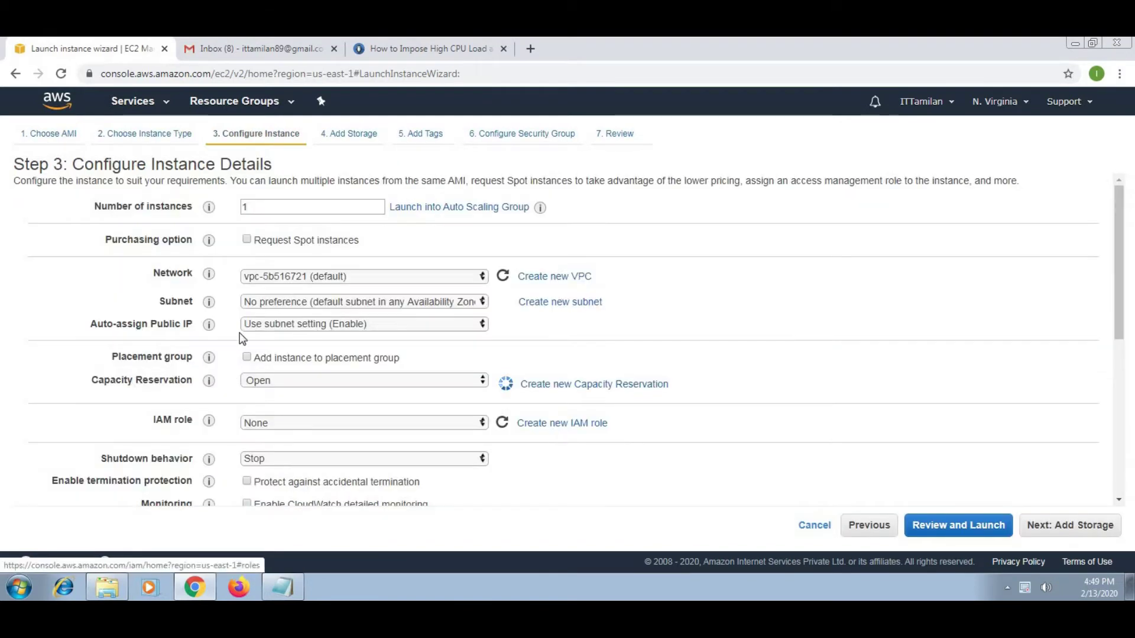
click(1071, 535)
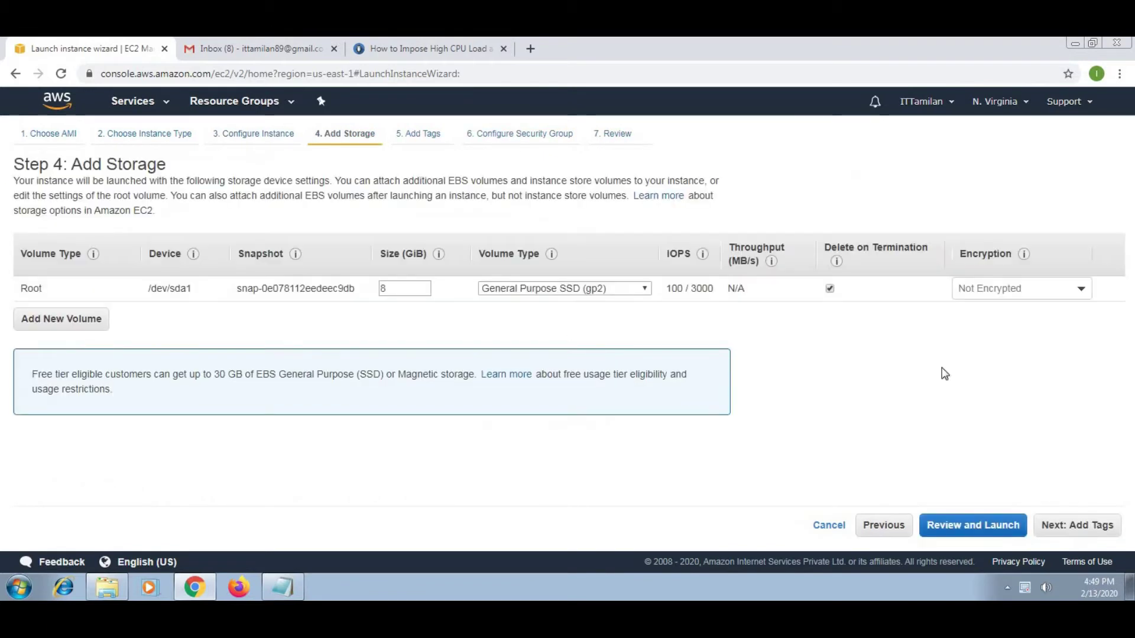
click(1077, 525)
Set the instance's Name tag to ittamilan-demo-cloudwatch
click(530, 302)
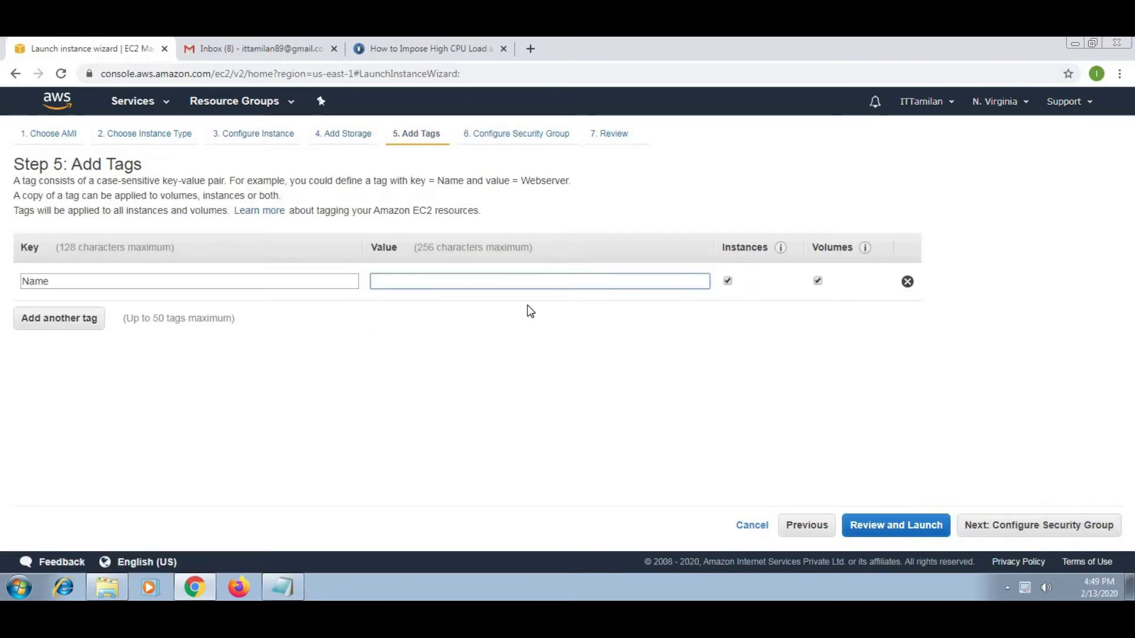
text(ittamilan-demo-)
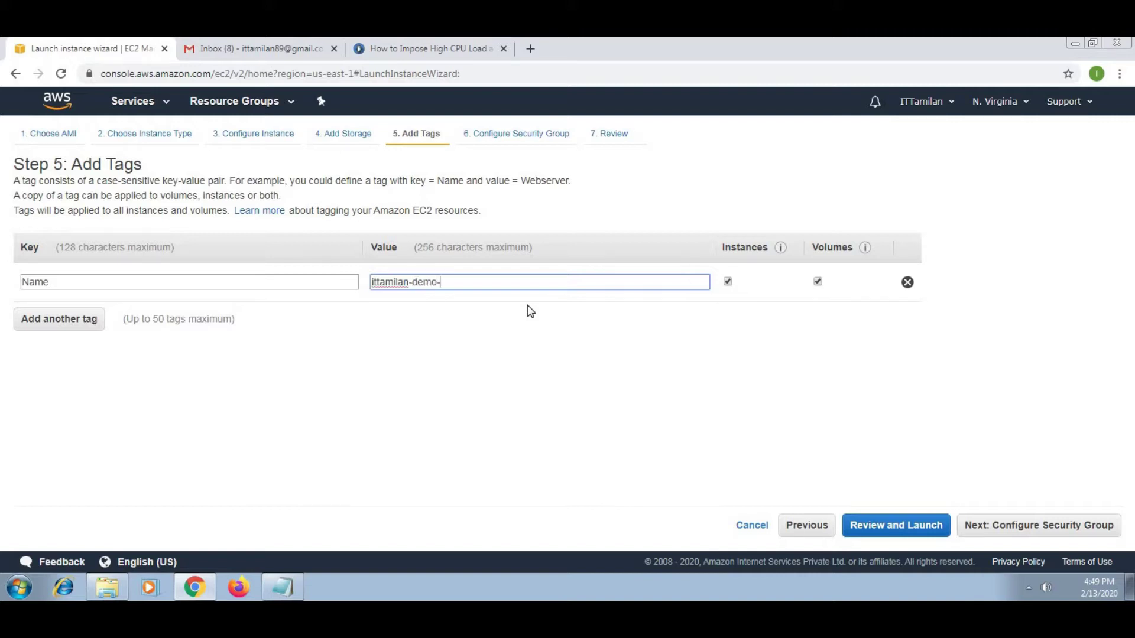
text(cloudwatch)
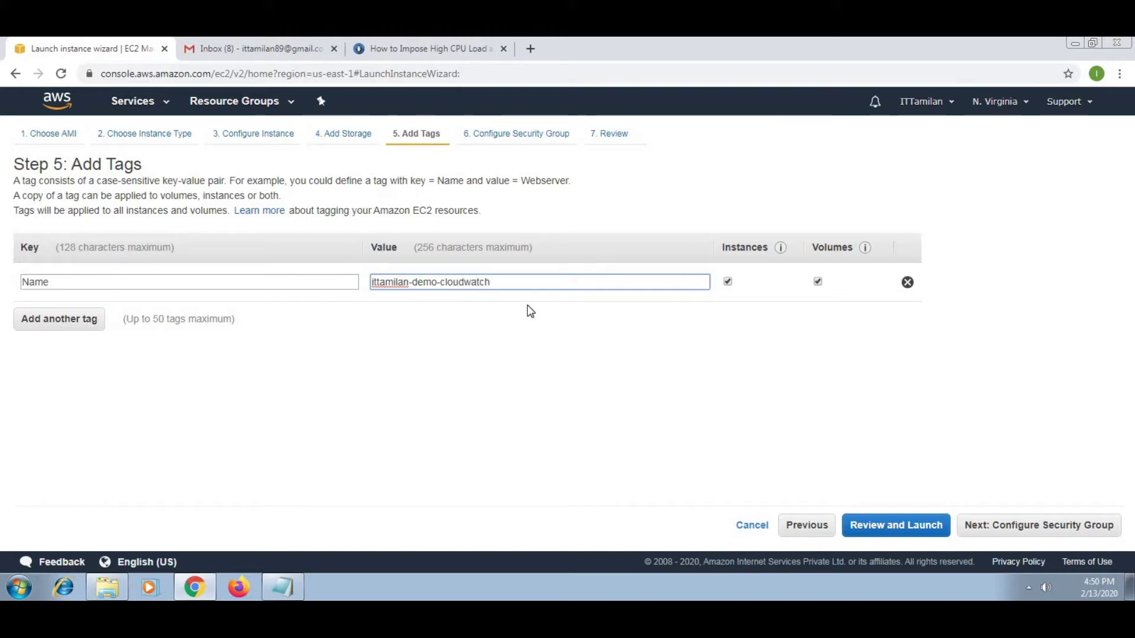
Reuse the tag value ittamilan-demo-cloudwatch as the new security group's name and proceed to the launch review
triple_click(534, 284)
key(ctrl+c)
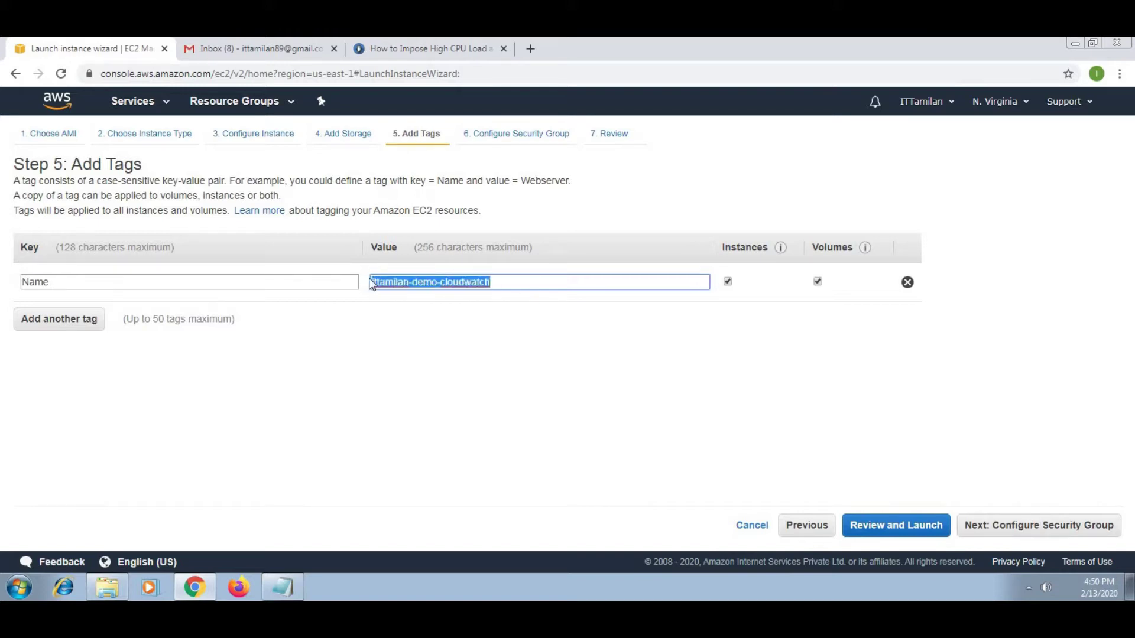
click(1051, 525)
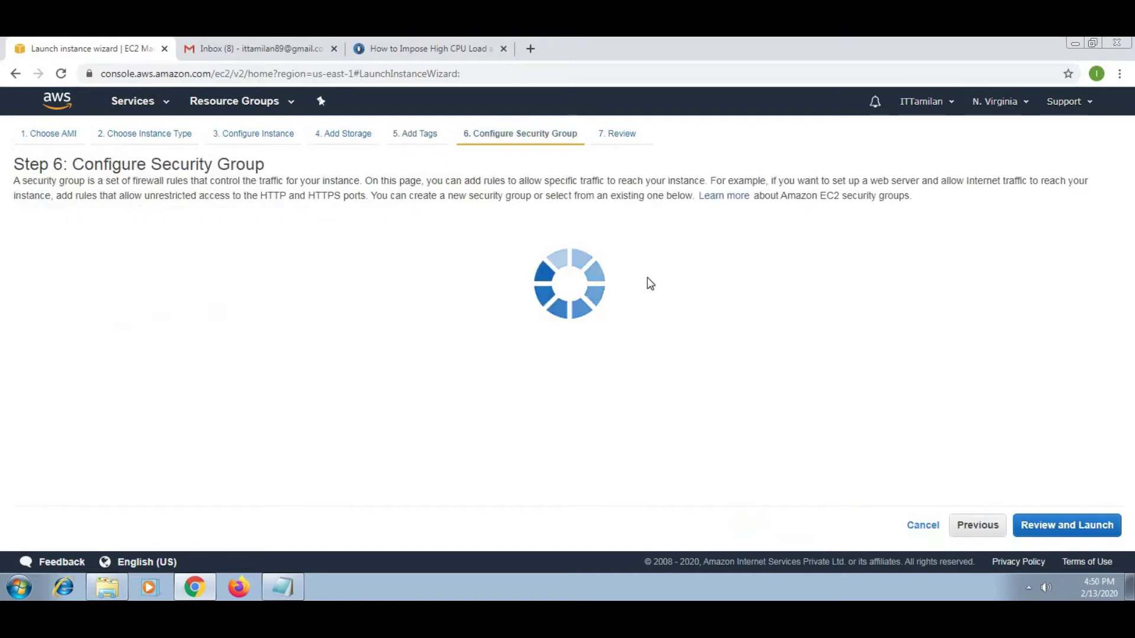
drag(315, 260, 204, 261)
key(ctrl+v)
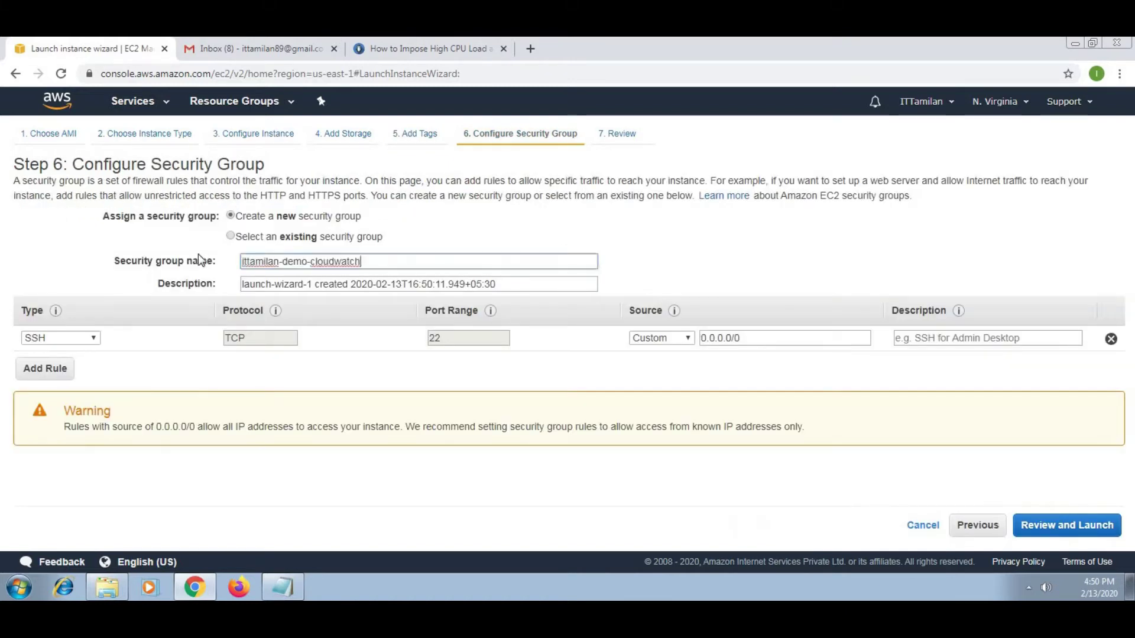
click(1072, 528)
Create and download a new key pair named ittamilan-demo-server-keys, and launch the instance with it
scroll(1050, 480, down, 3)
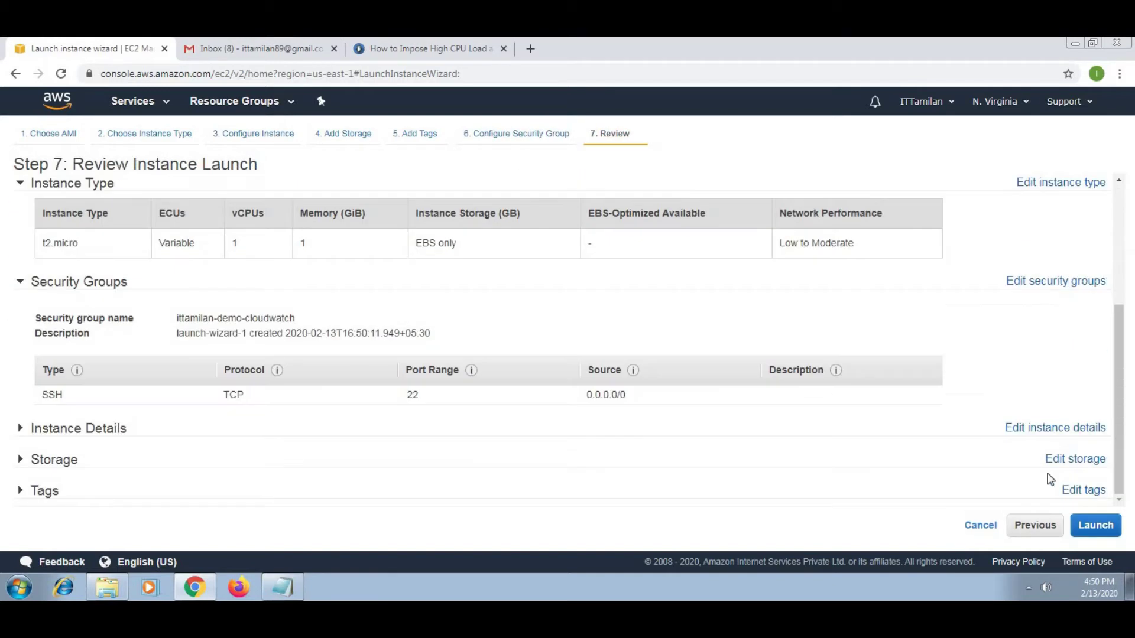
click(1096, 528)
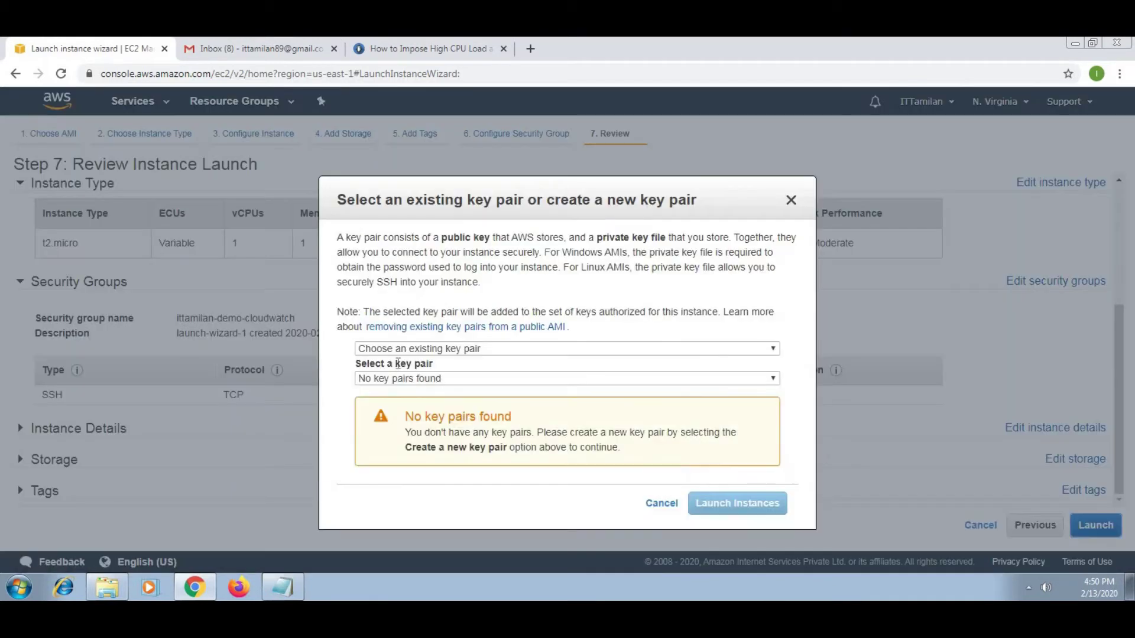
click(462, 350)
click(472, 370)
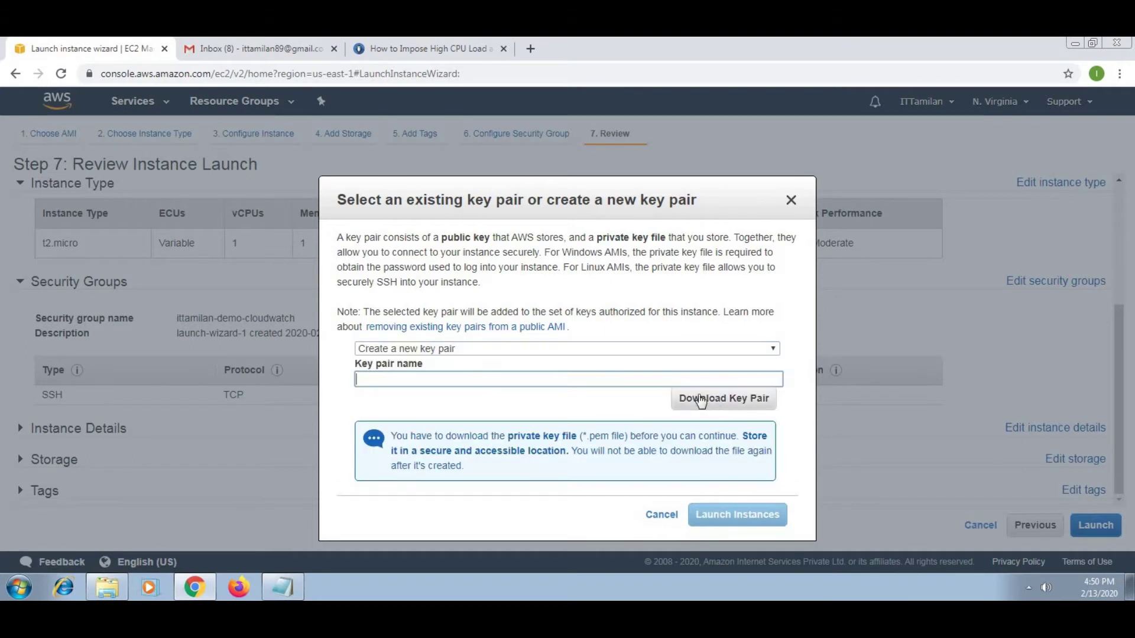
key(ctrl+v)
key(BackSpace)
key(BackSpace)
key(BackSpace)
key(BackSpace)
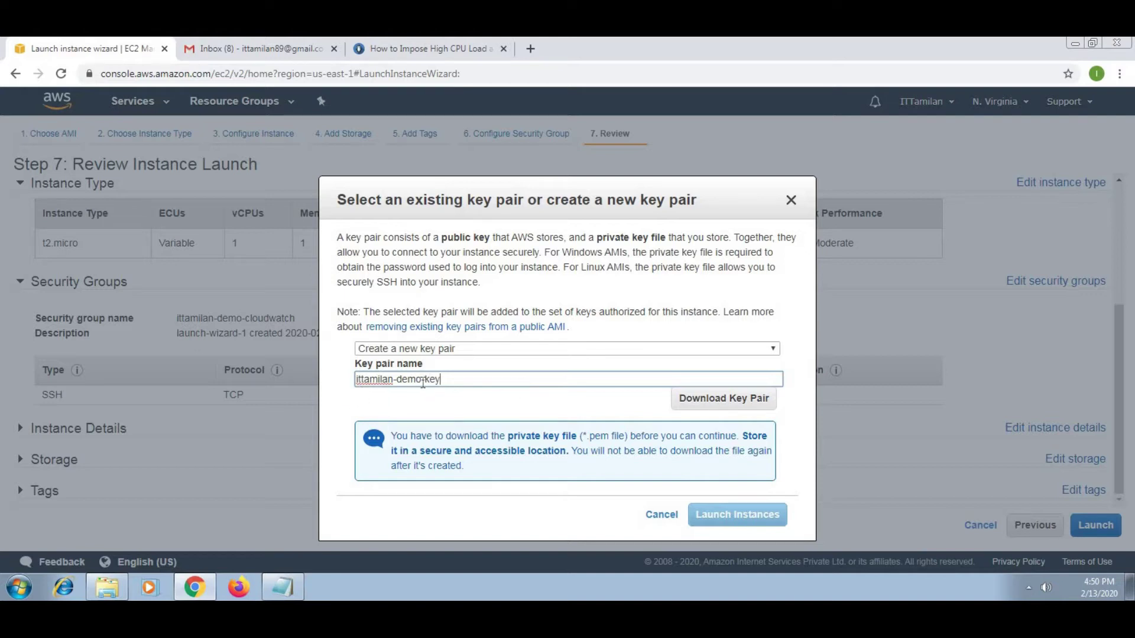
text(server-keys)
click(718, 399)
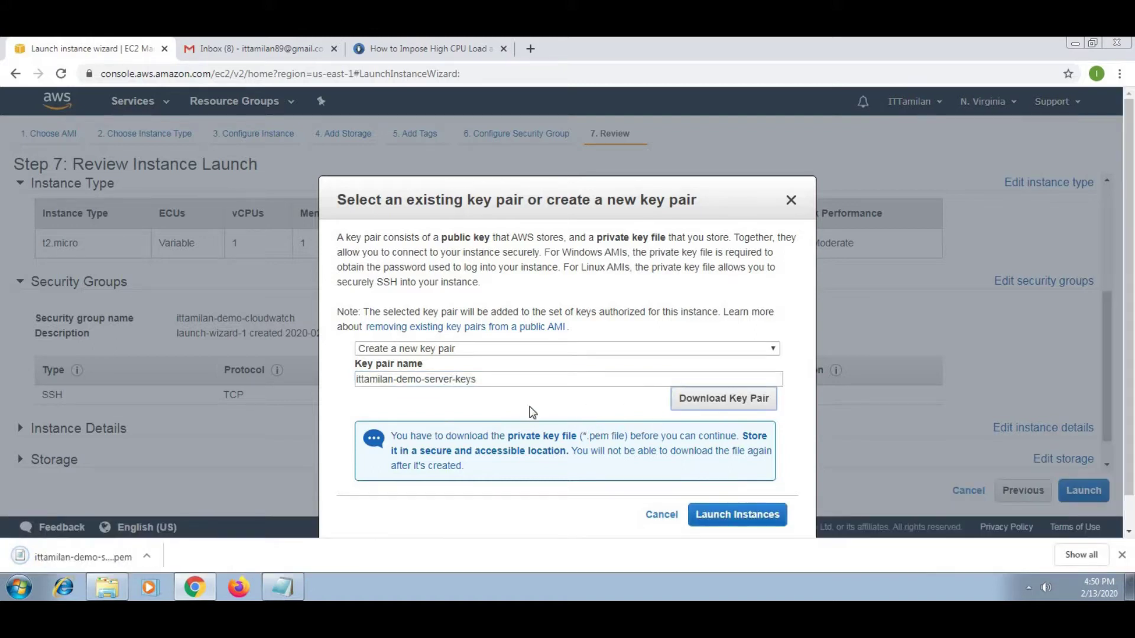
scroll(650, 449, down, 1)
click(739, 486)
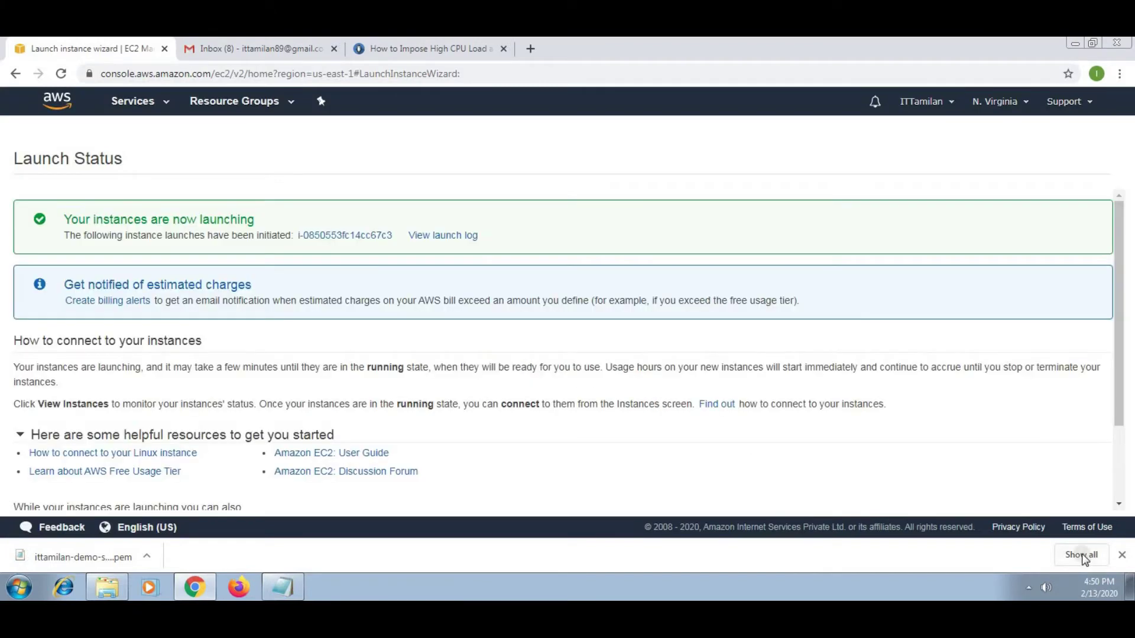
Copy the downloaded ittamilan-demo-server-keys file from the Downloads folder into the Putty folder
click(1082, 555)
click(438, 241)
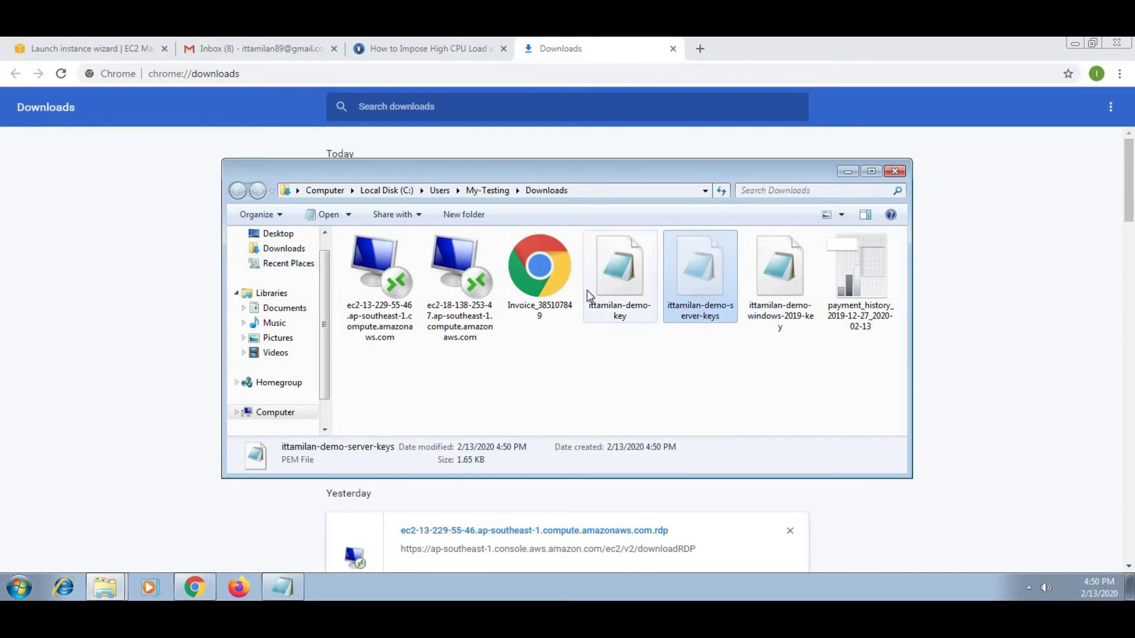
click(894, 171)
click(106, 586)
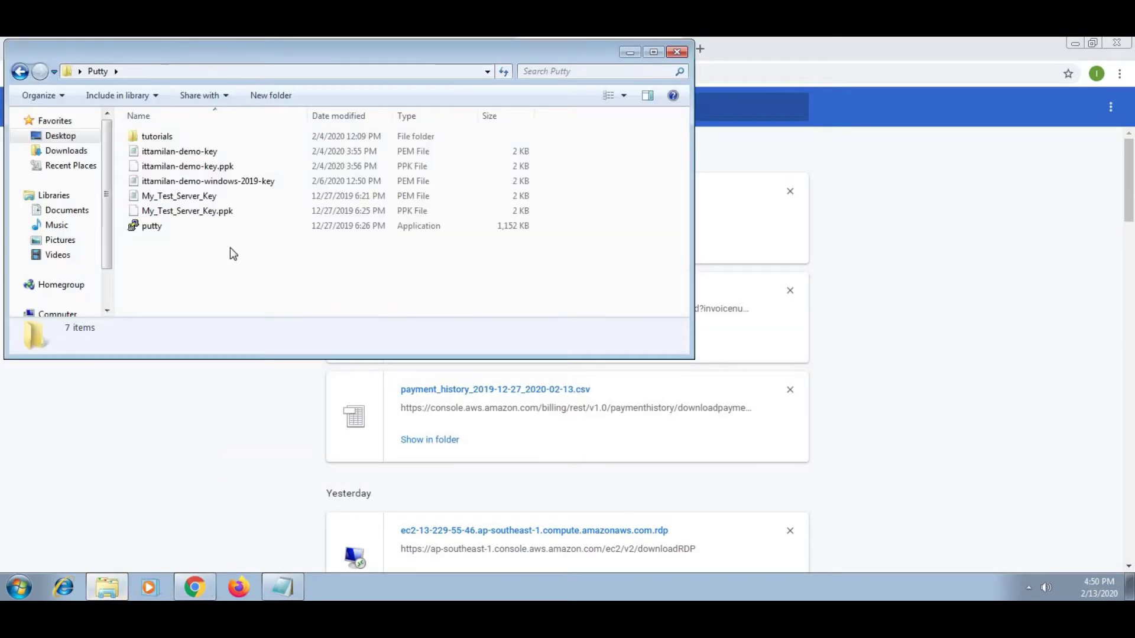
key(ctrl+v)
click(824, 182)
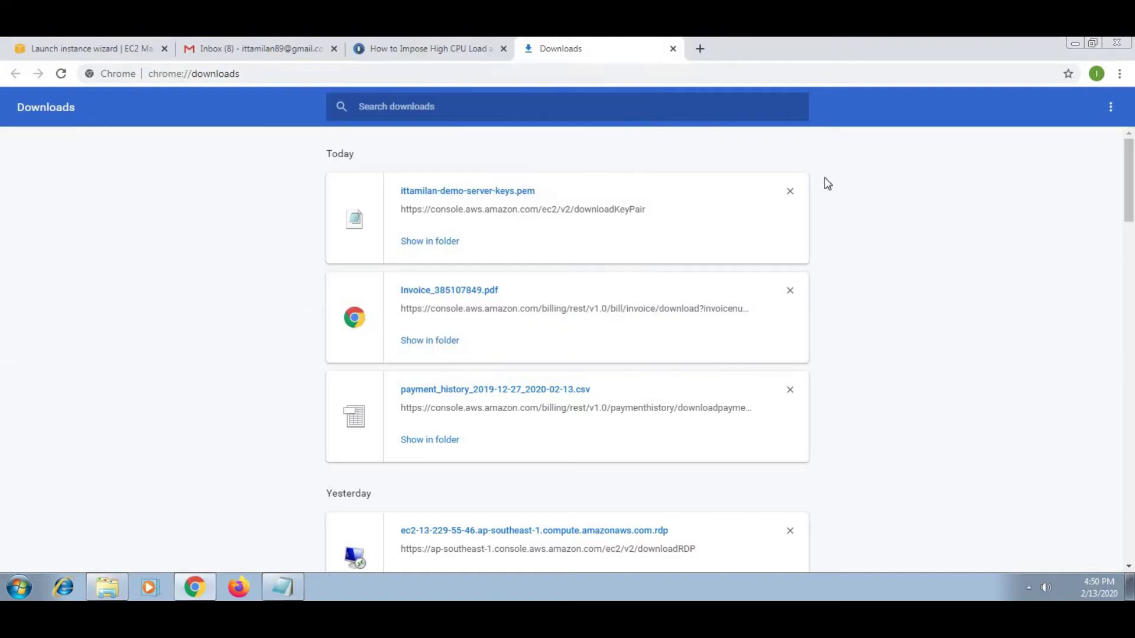
Close the browser's downloads page and view the list of EC2 instances
click(672, 48)
scroll(1006, 372, down, 2)
click(1066, 537)
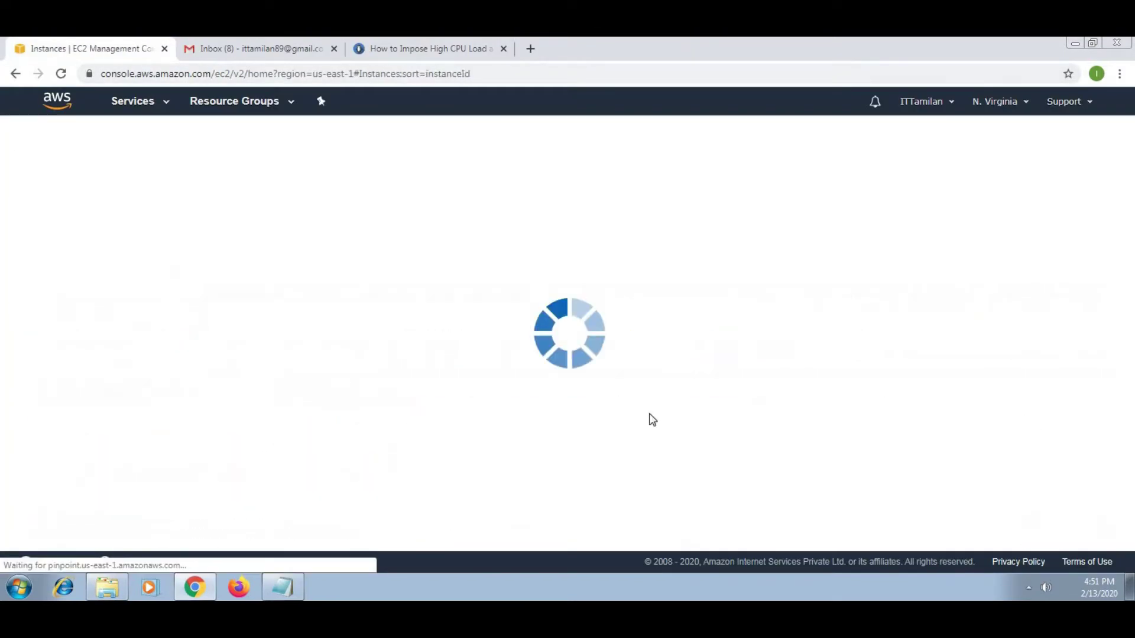
Open puttygen from the tutorials folder inside Putty, and return the file window to the Putty folder
click(103, 589)
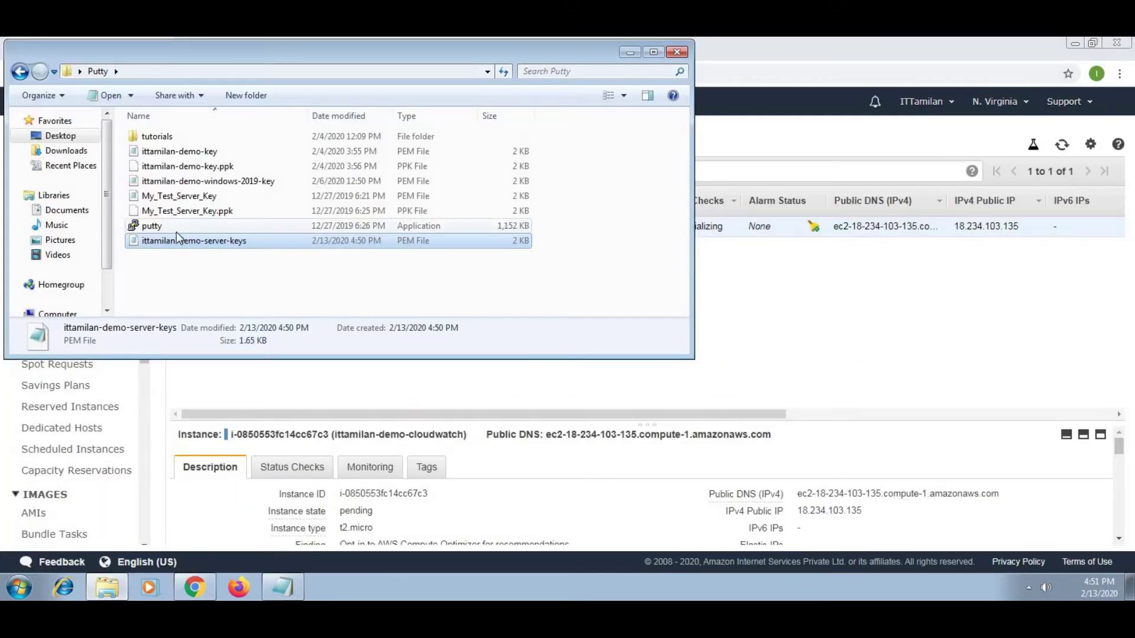
double_click(170, 136)
double_click(197, 165)
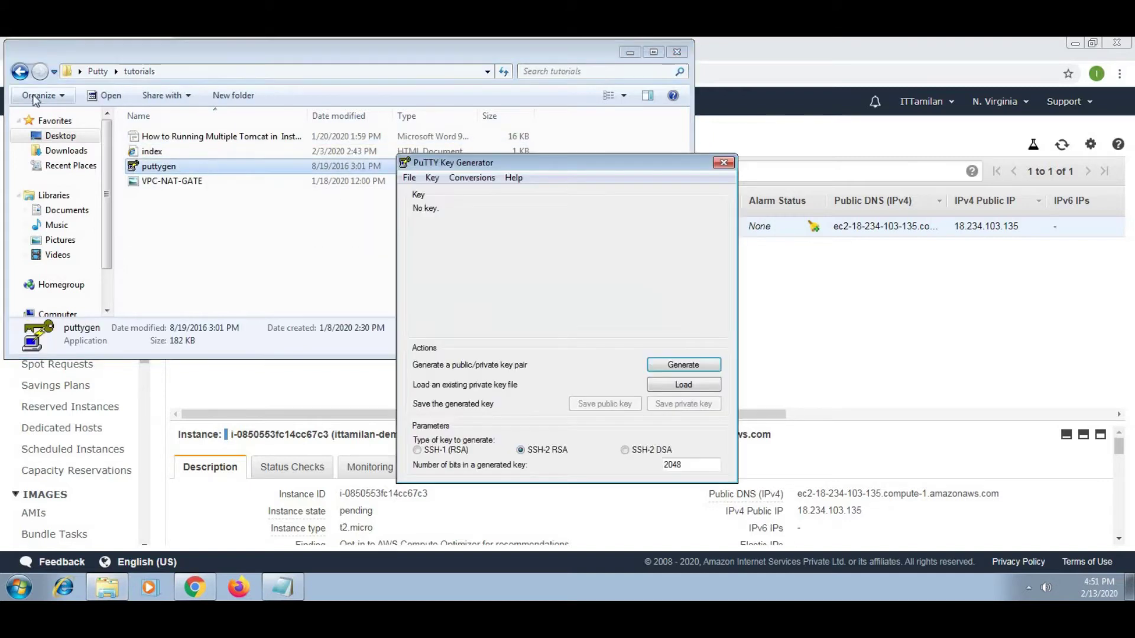
click(20, 71)
click(729, 290)
Load the ittamilan-demo-server-keys PEM file into PuTTY Key Generator, with all file types listed
click(683, 385)
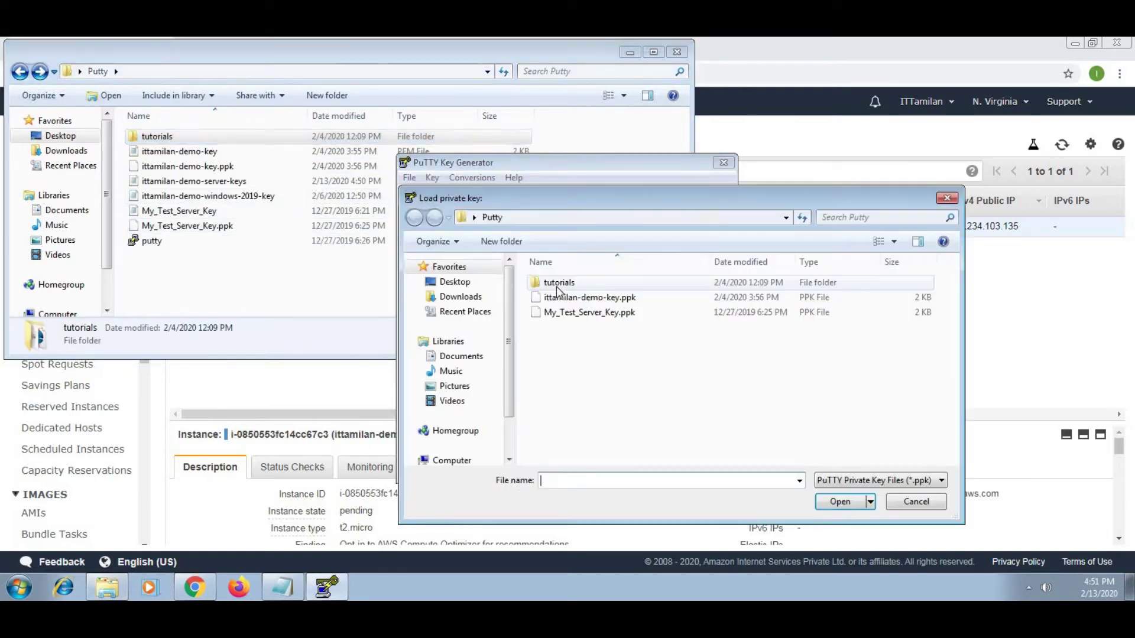
click(881, 480)
click(857, 502)
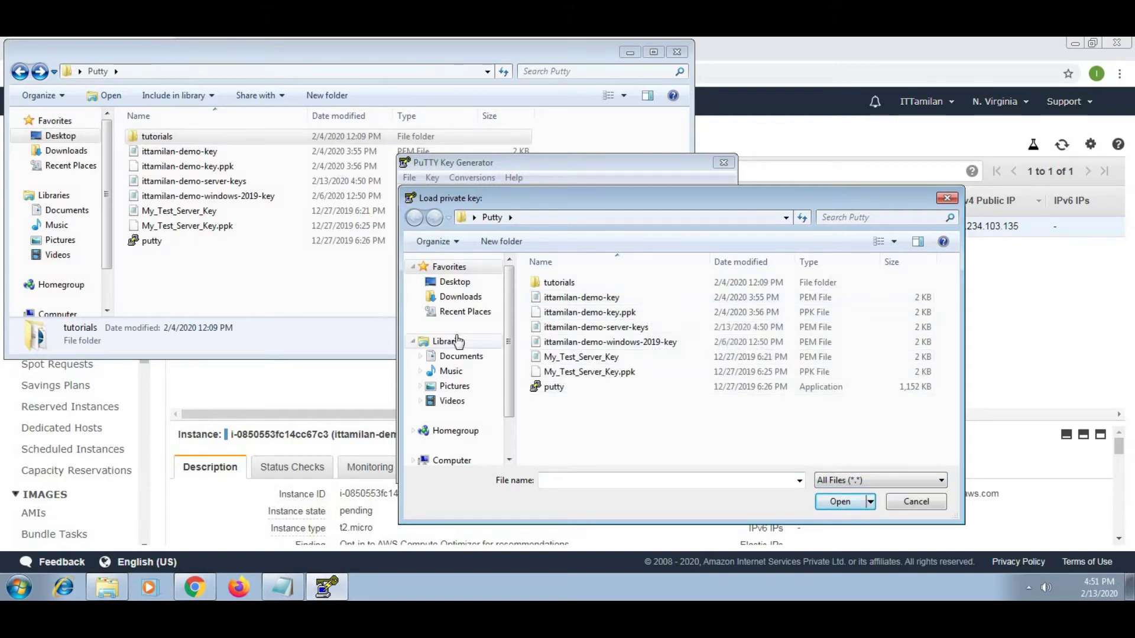
click(619, 329)
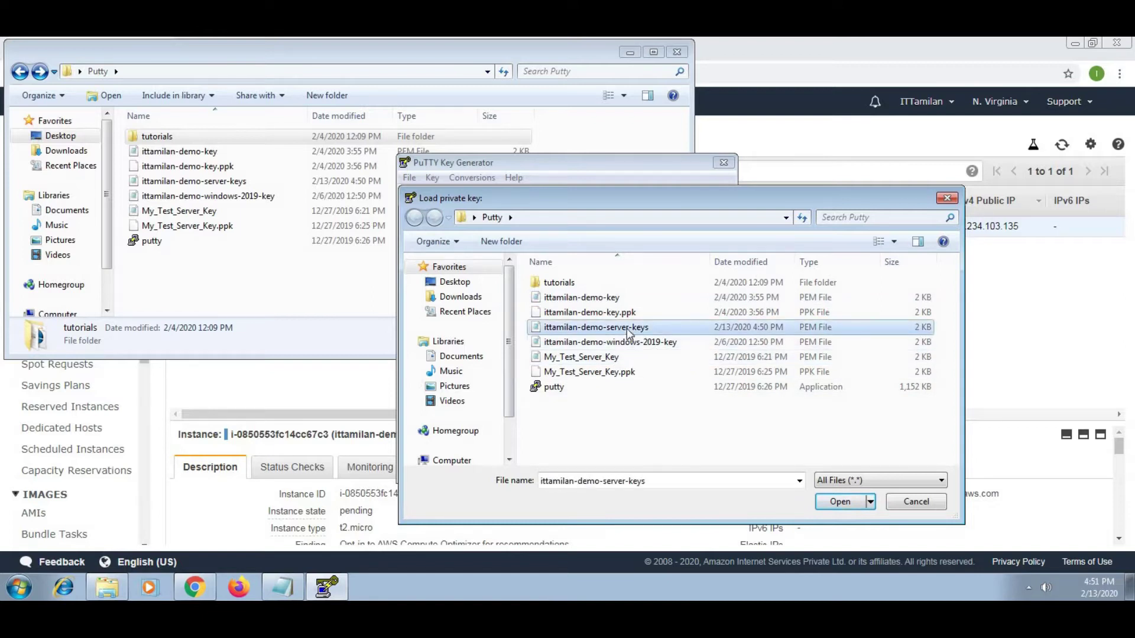
click(843, 503)
click(643, 371)
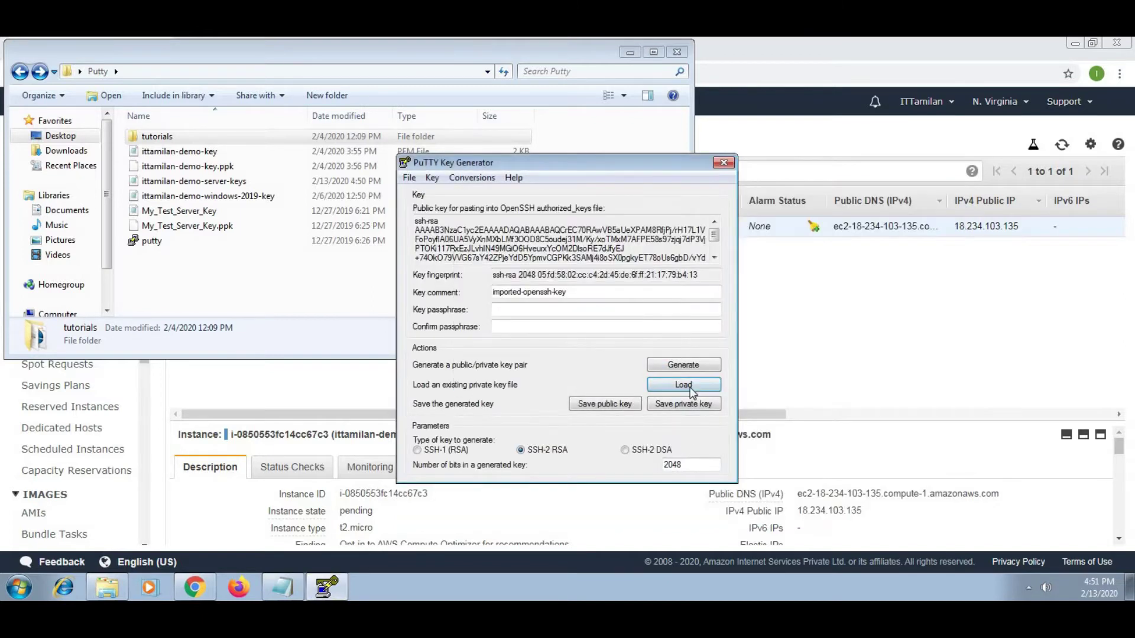
Load the same ittamilan-demo-server-keys file into the key generator again, switching the file filter between all files and PuTTY private keys
click(692, 385)
click(881, 480)
click(852, 504)
click(601, 329)
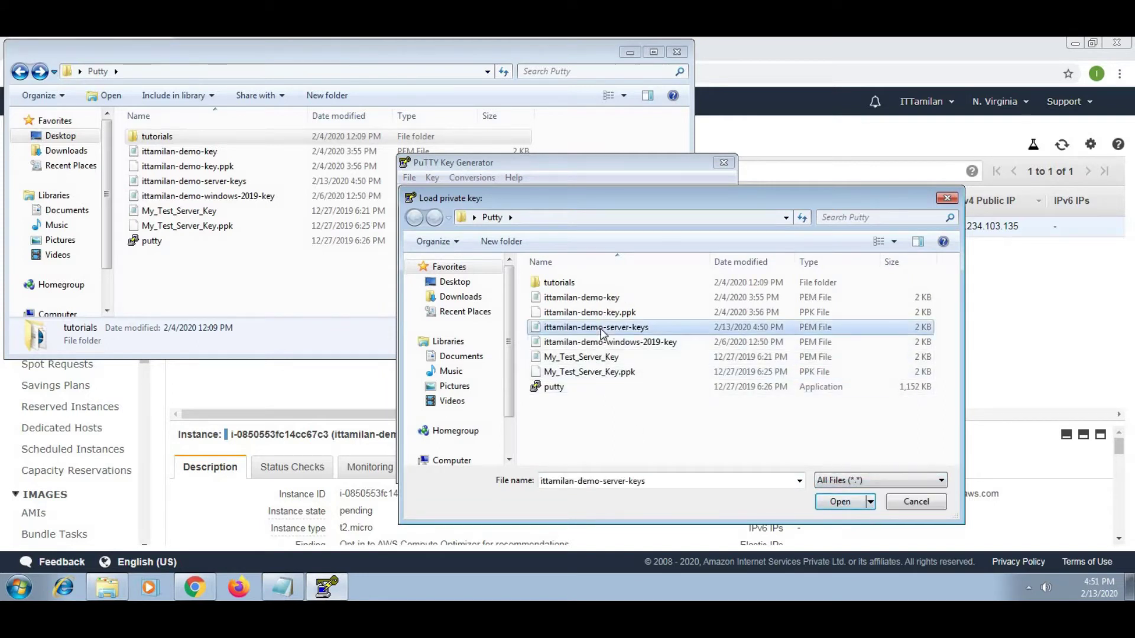
click(863, 480)
click(863, 490)
double_click(691, 486)
click(690, 486)
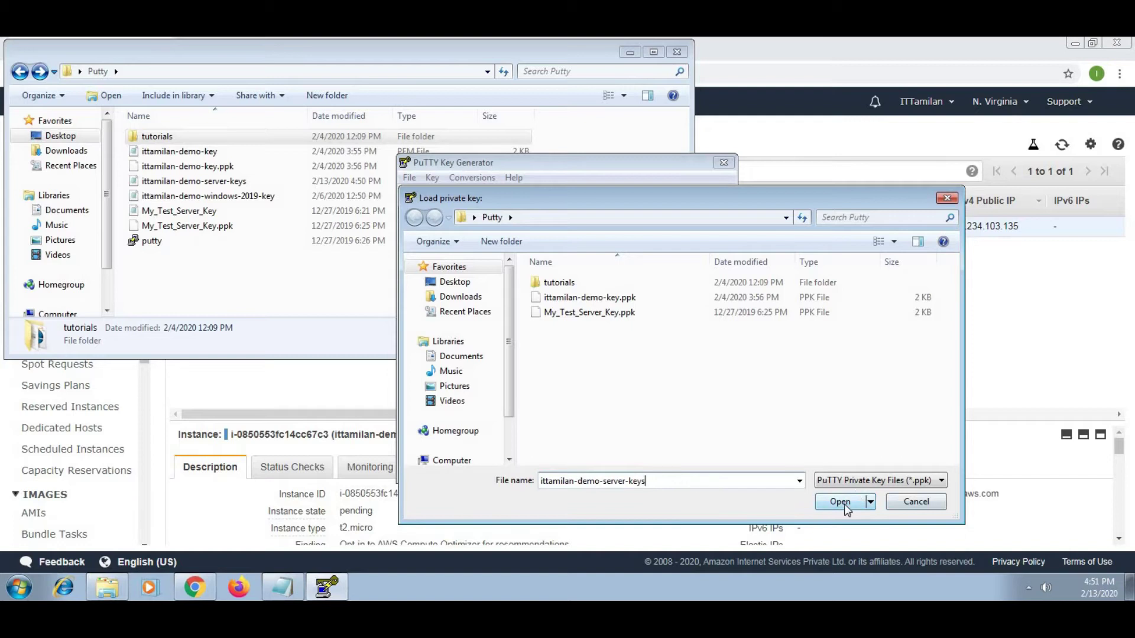
key(Return)
click(652, 356)
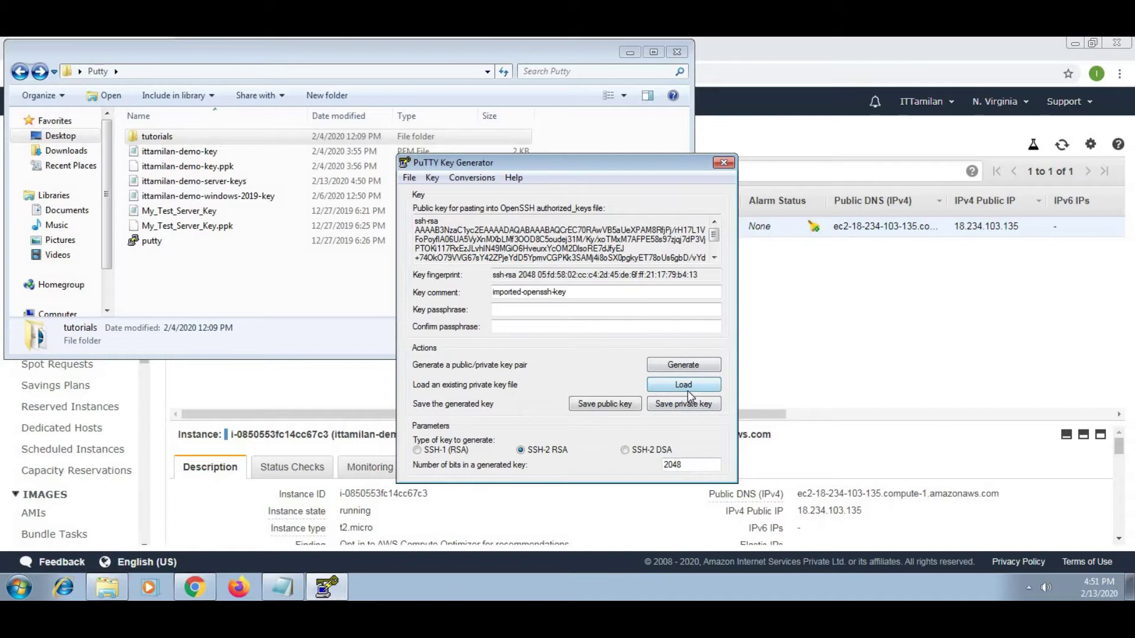
Copy the file name ittamilan-demo-server-keys from the key generator's load window, and switch the file filter back to PuTTY private keys
click(679, 386)
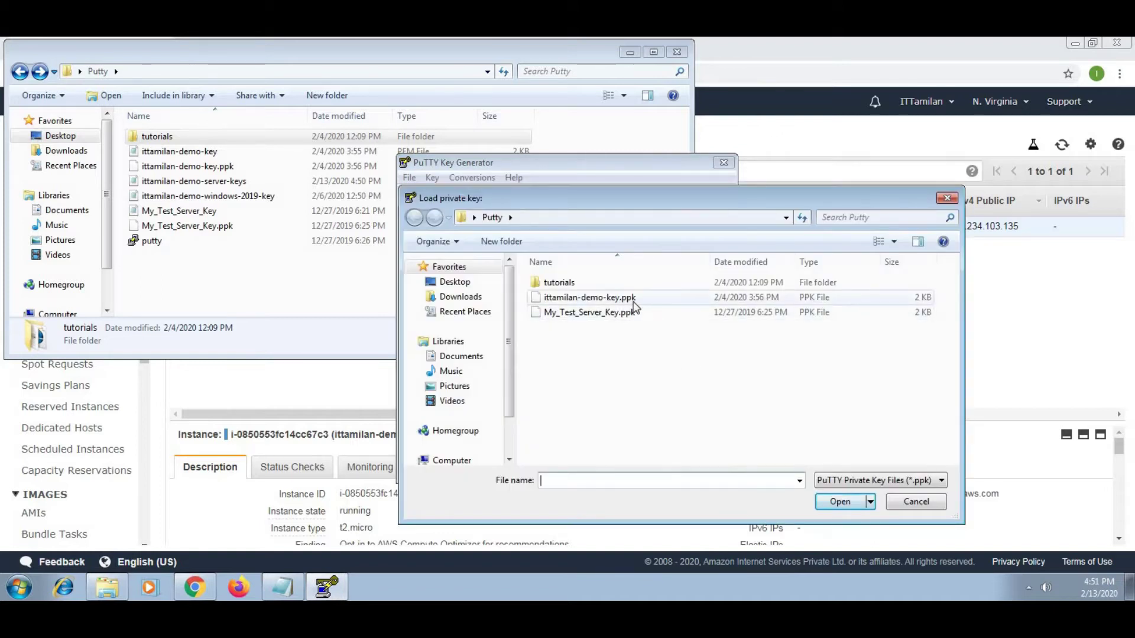
click(881, 480)
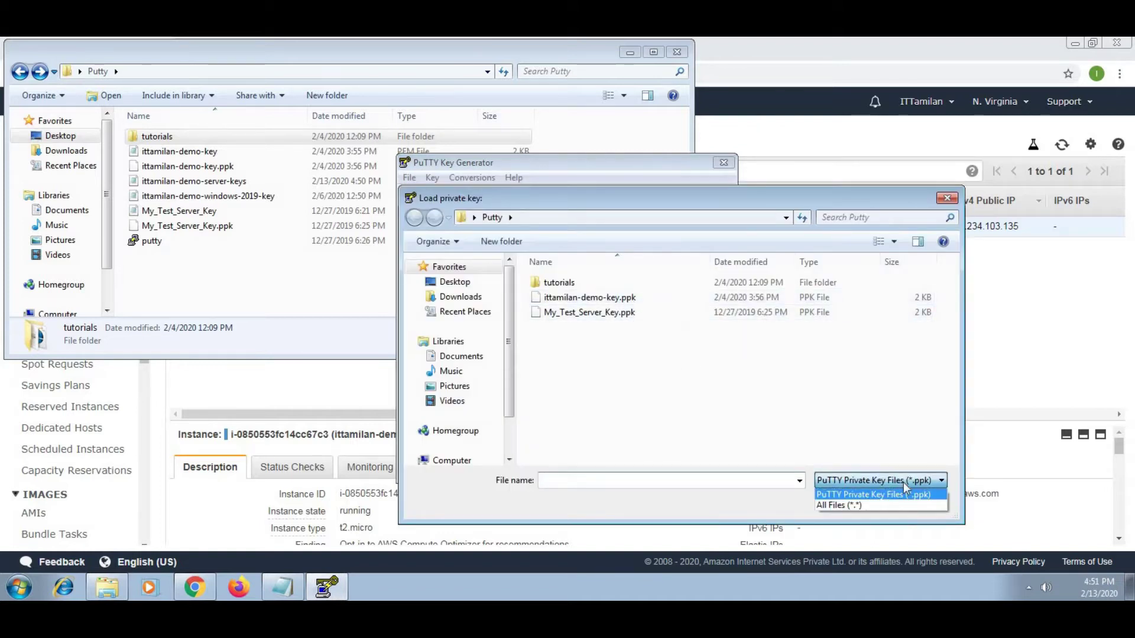
click(863, 503)
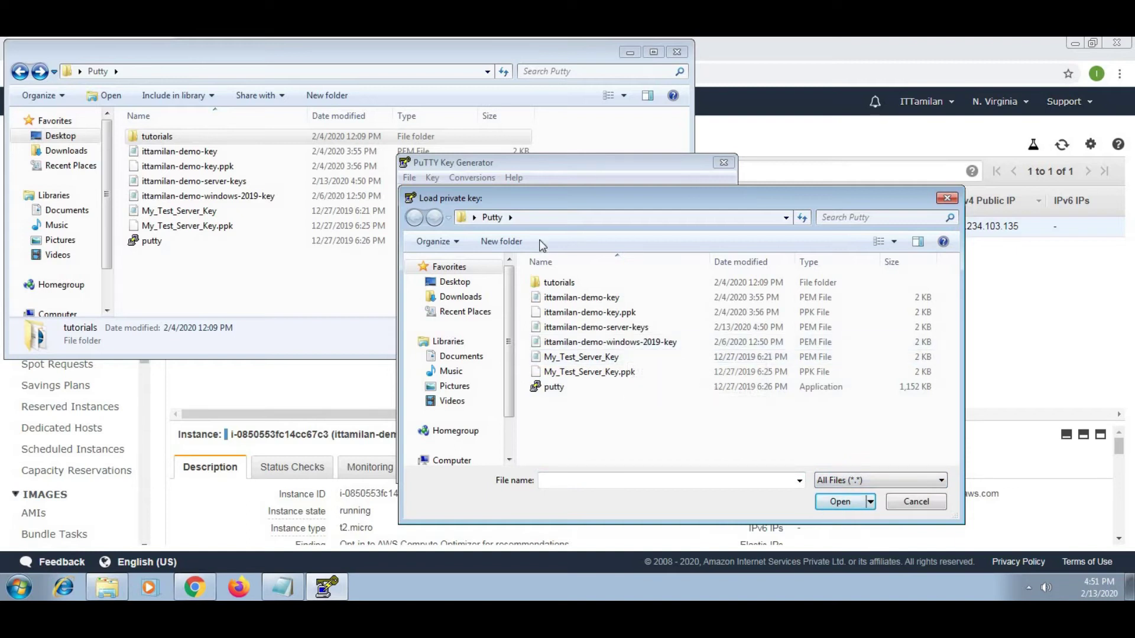
click(650, 328)
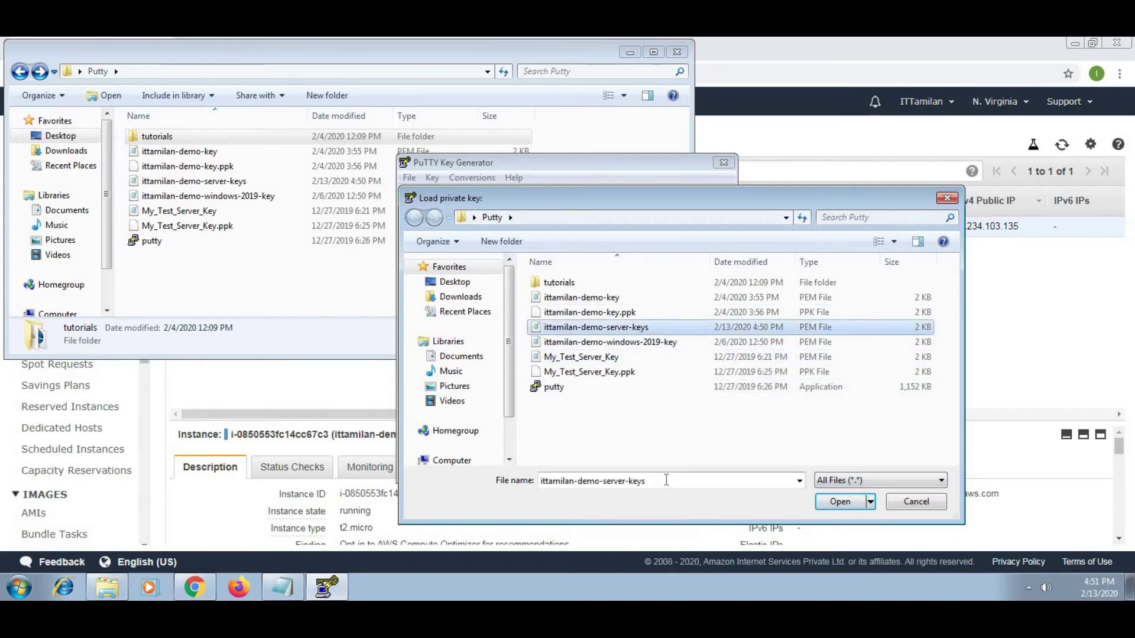
click(695, 480)
key(ctrl+c)
click(896, 481)
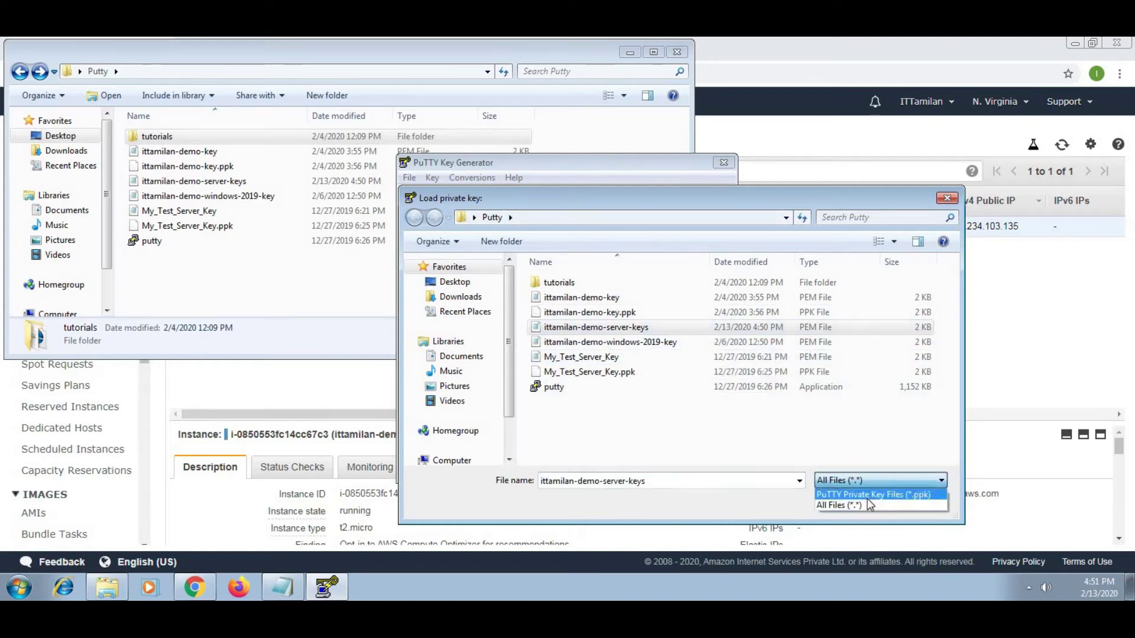
click(863, 493)
click(697, 486)
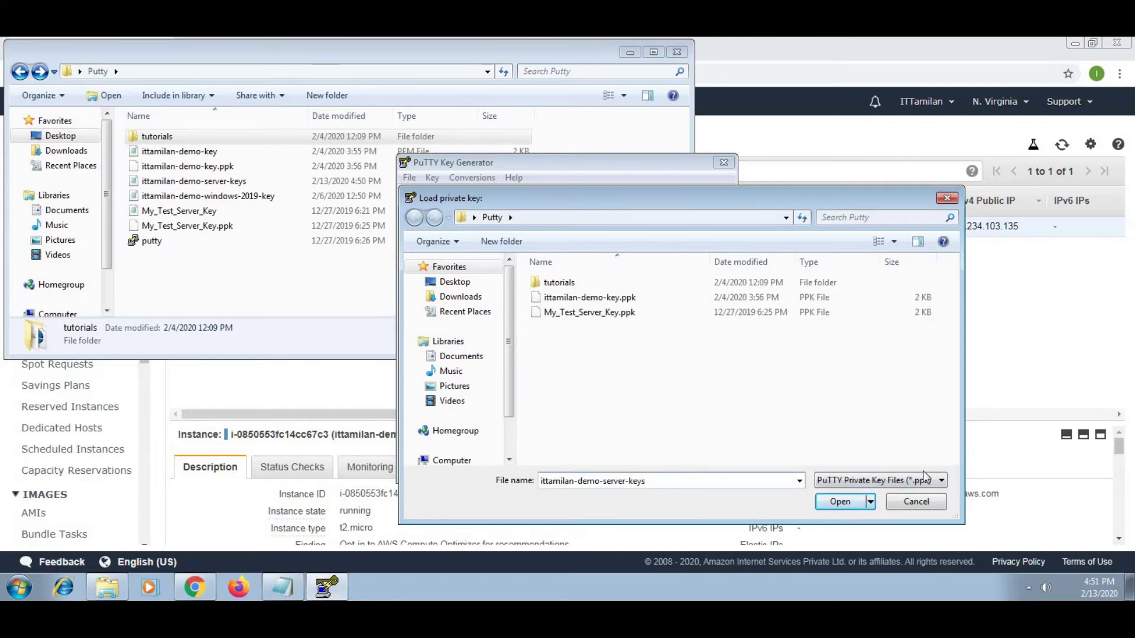
key(Return)
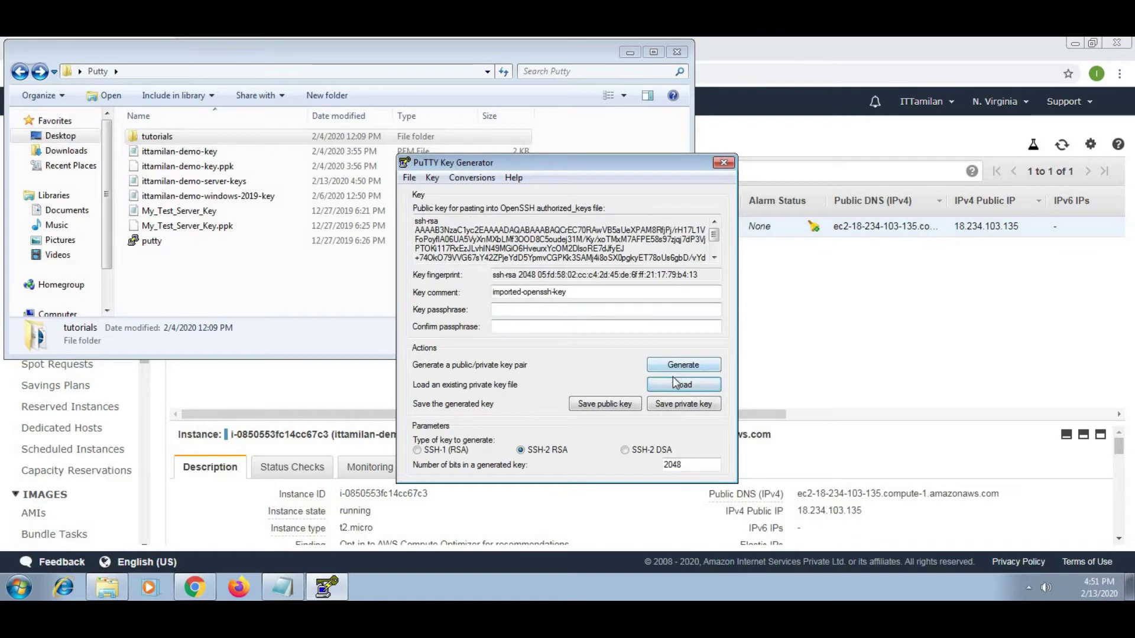
Load the ittamilan-demo-server-keys PEM file into the key generator, with all file types listed, and dismiss the import notice
click(682, 383)
click(867, 480)
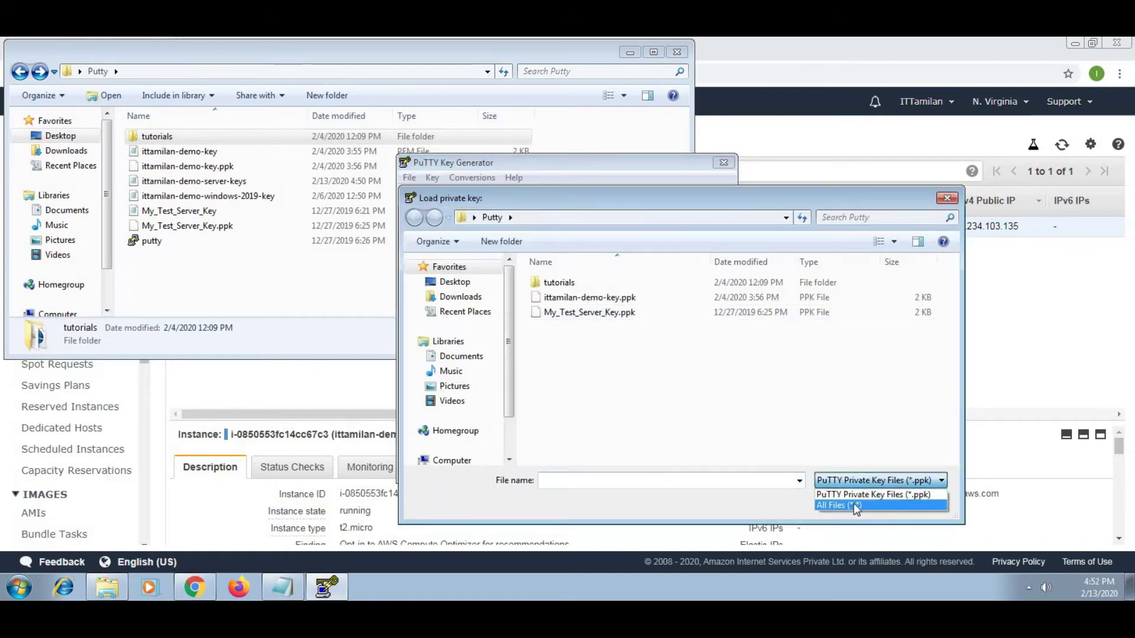
click(840, 504)
click(629, 328)
click(839, 501)
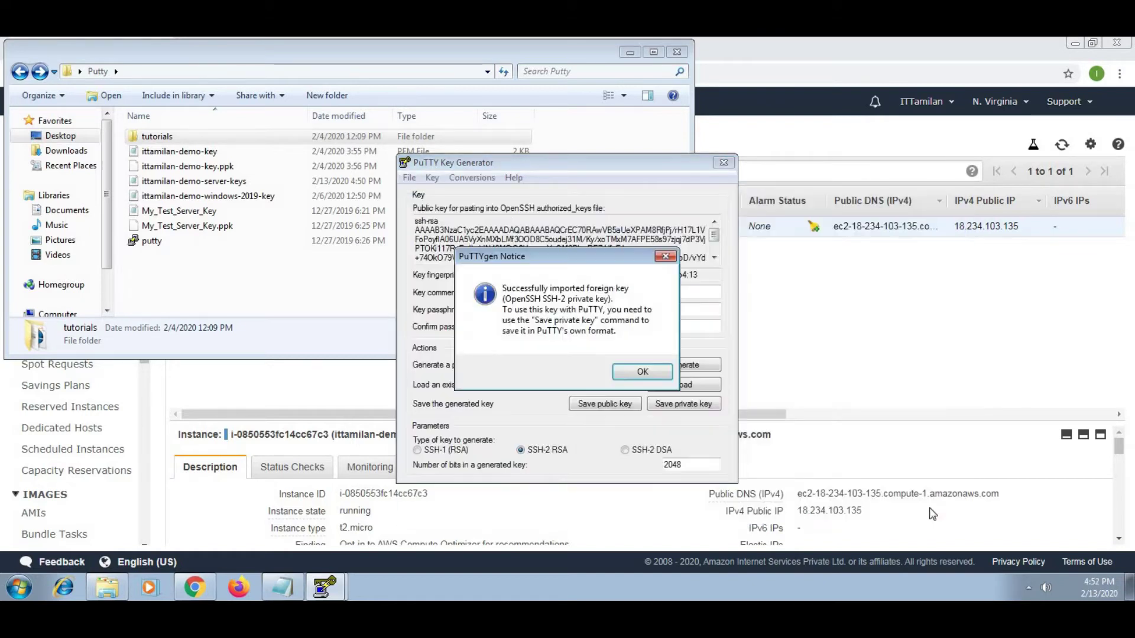
click(642, 370)
Save the private key without a passphrase as ittamilan-demo-server-keys in PPK format in the Putty folder, and close the key generator
click(678, 408)
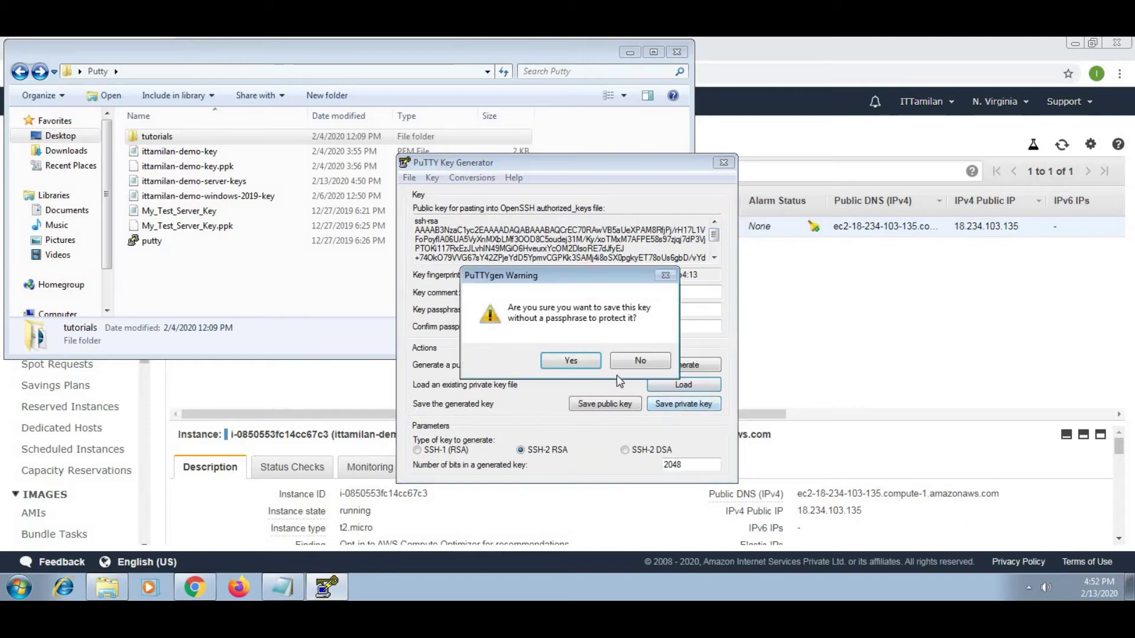
click(593, 368)
key(ctrl+v)
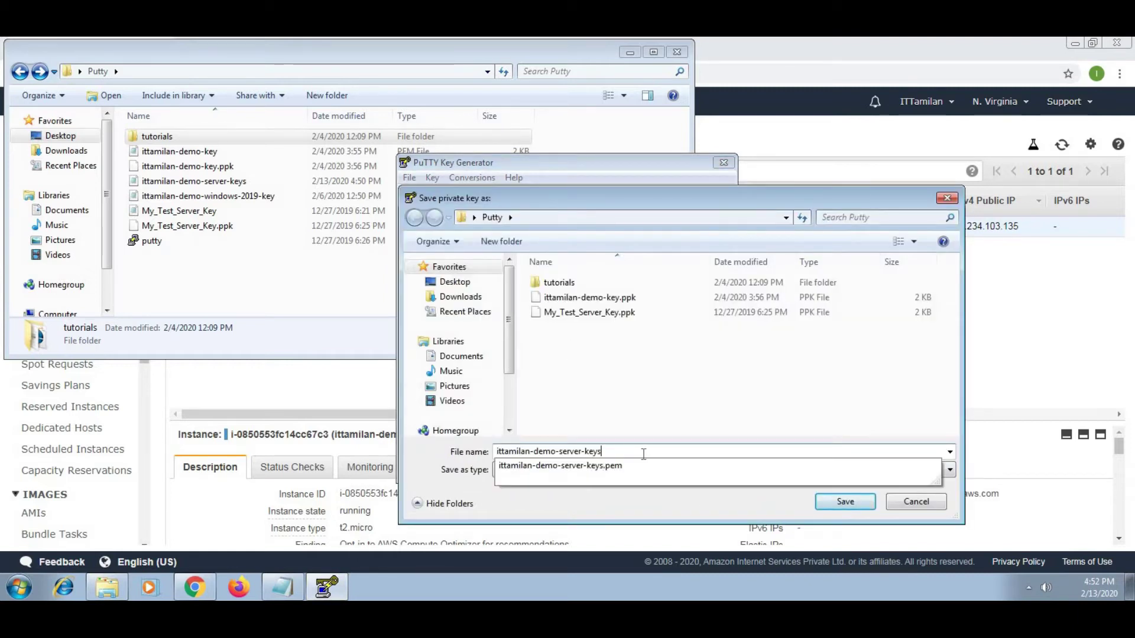
click(686, 433)
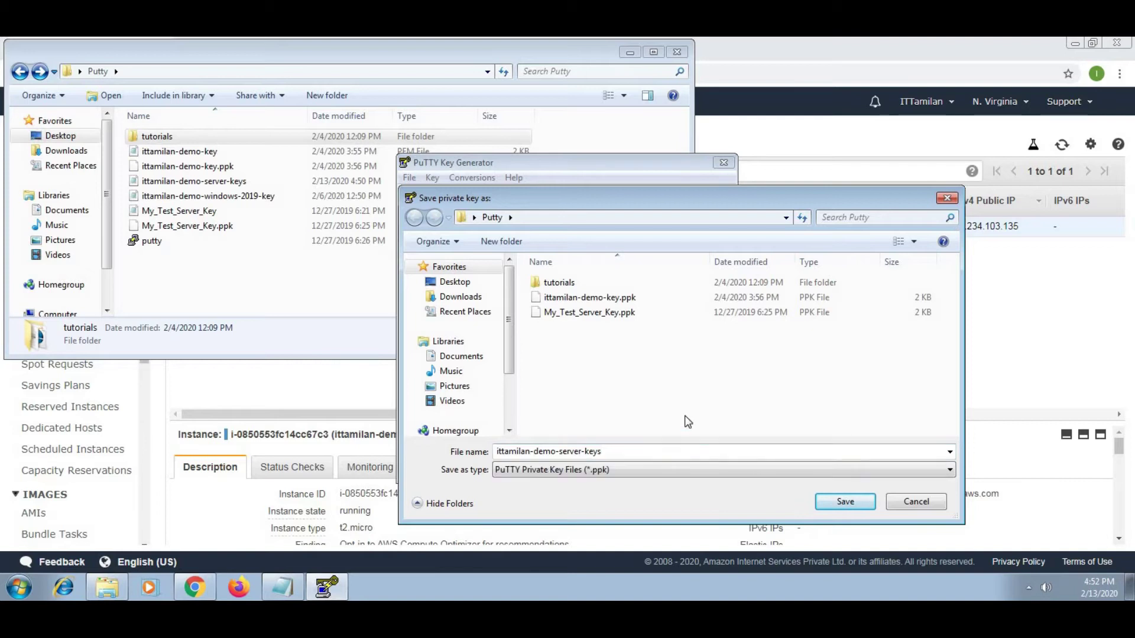
click(851, 504)
click(723, 162)
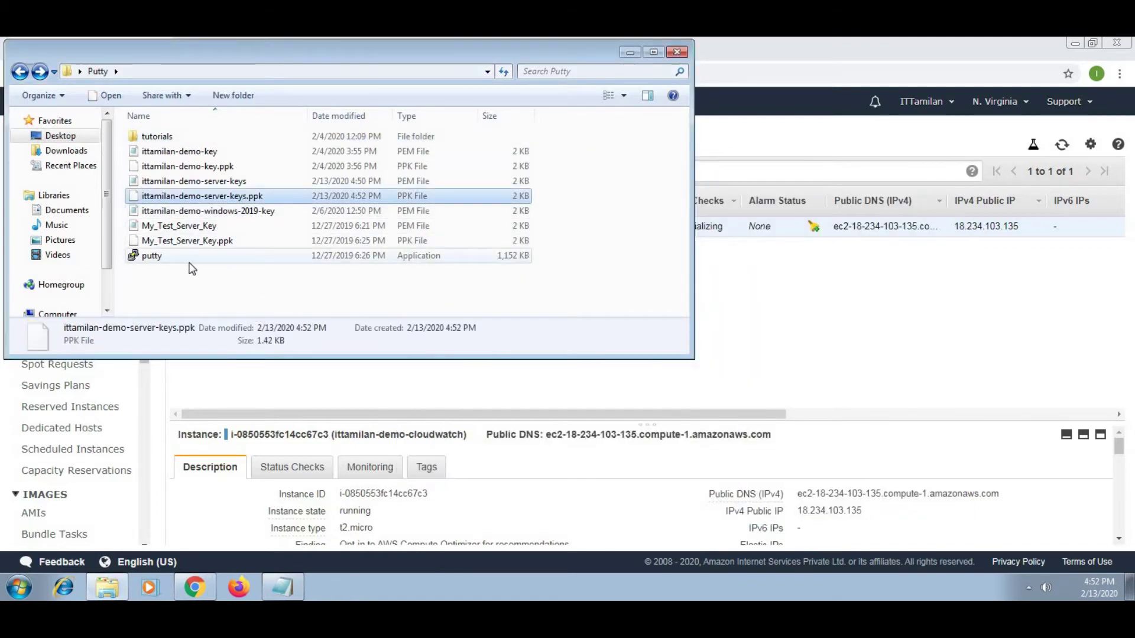
Open putty from the Putty folder and set its host name to the instance's public IP, 18.234.103.135
double_click(152, 255)
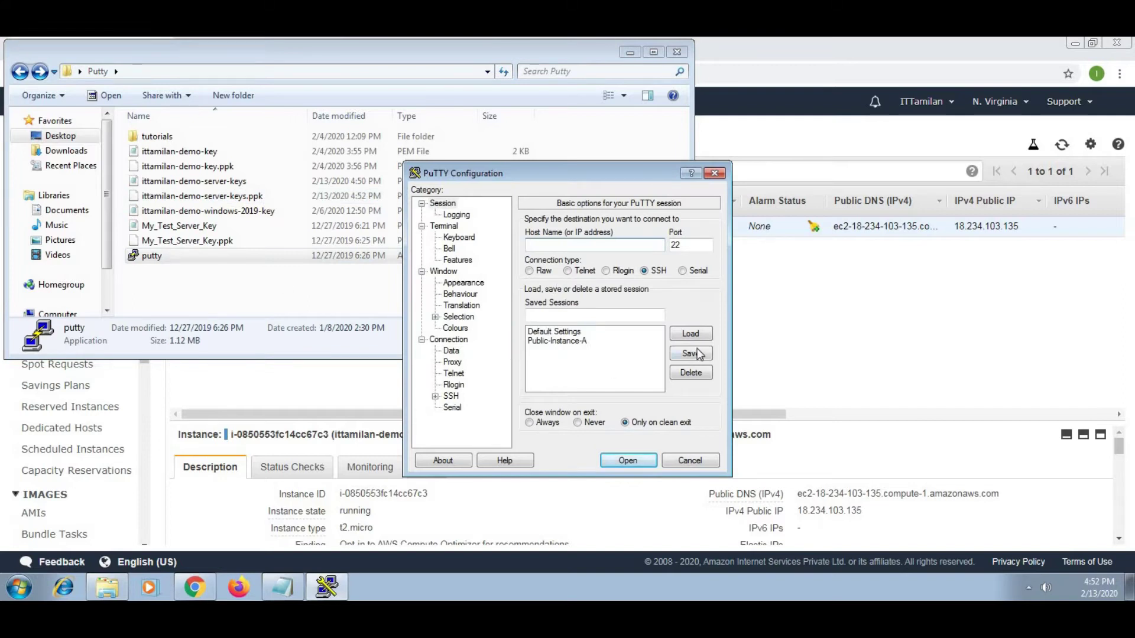
click(858, 348)
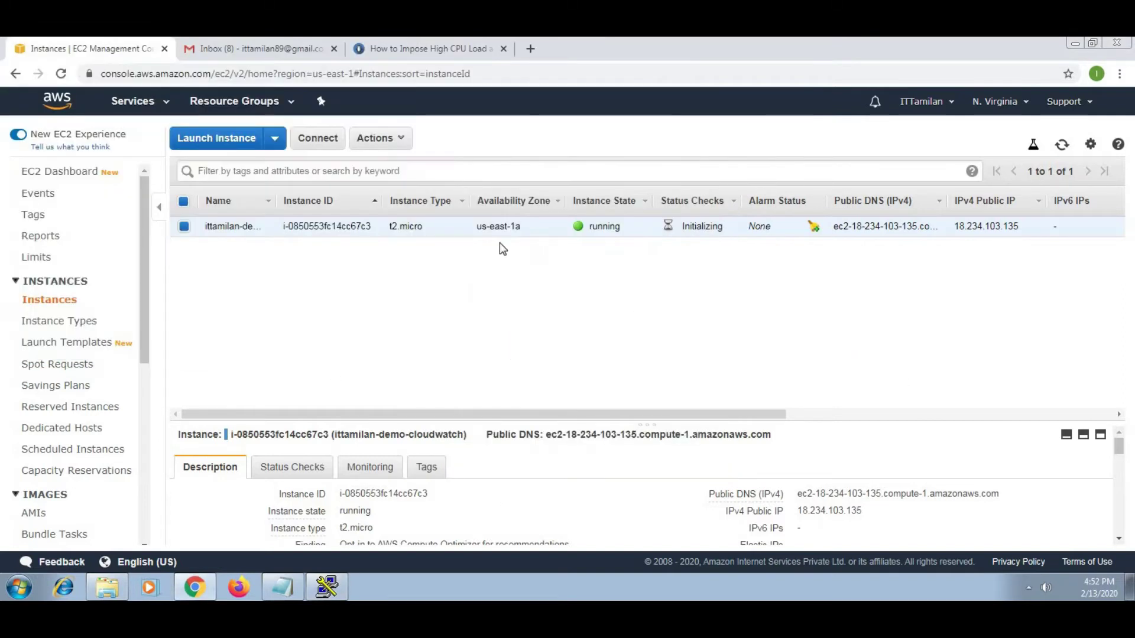
click(873, 511)
click(327, 587)
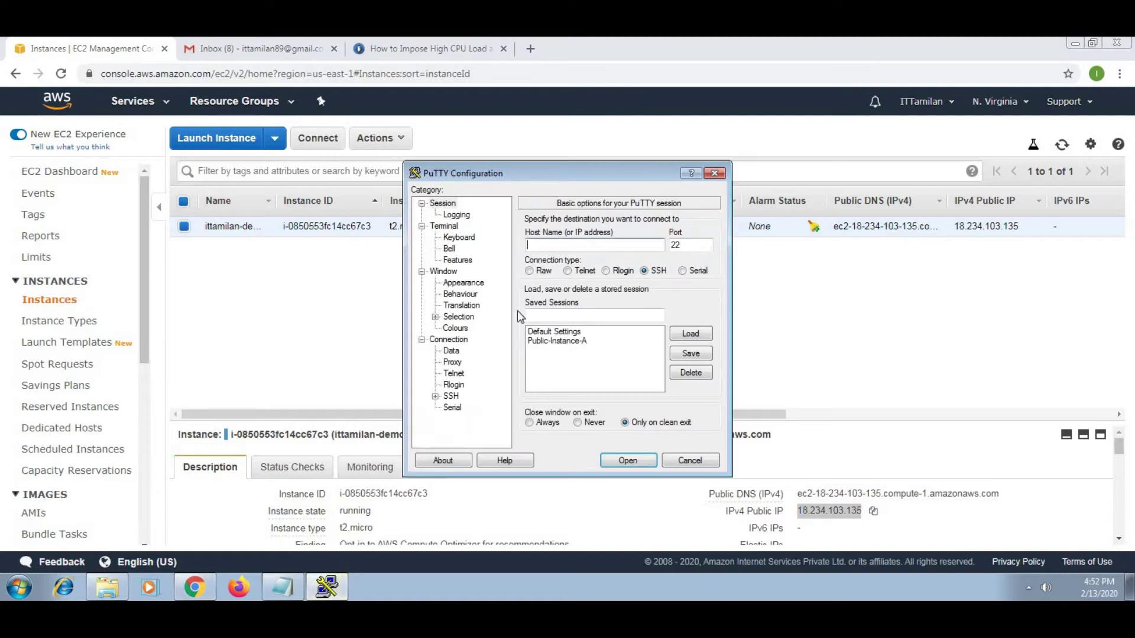
key(ctrl+v)
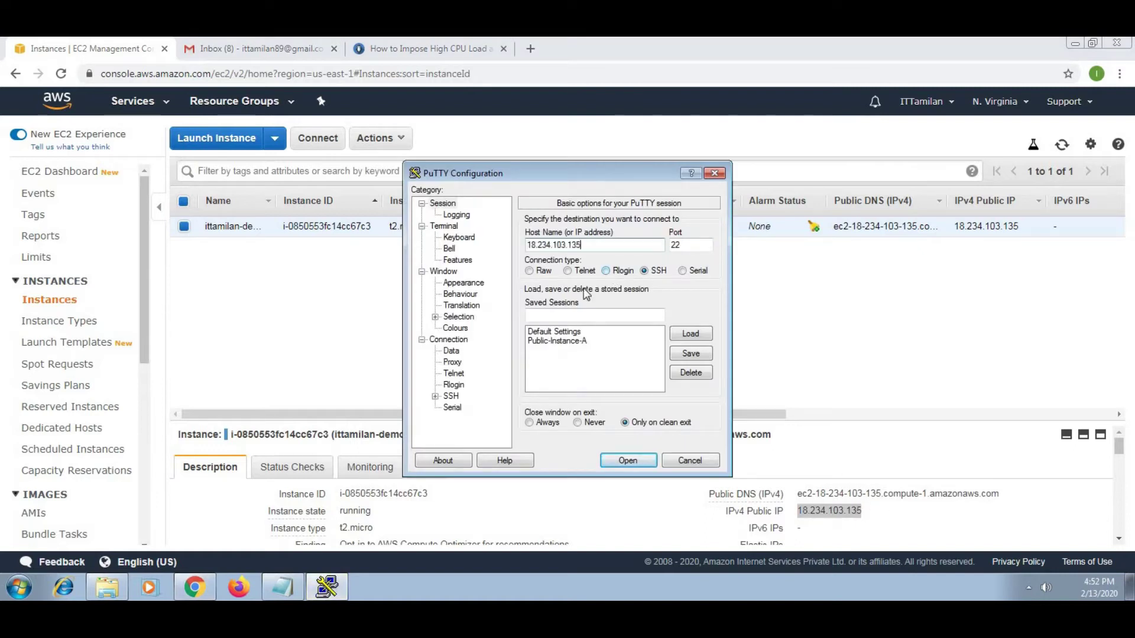
Set ittamilan-demo-server-keys.ppk as the private key file for SSH authentication
click(435, 396)
click(465, 386)
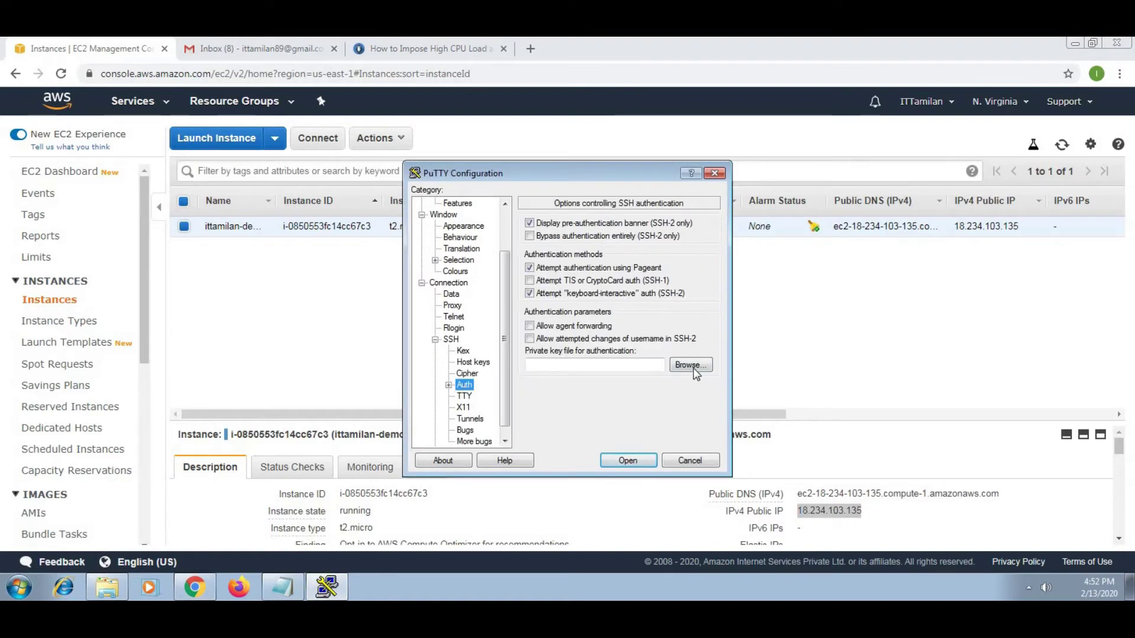
click(691, 368)
click(645, 313)
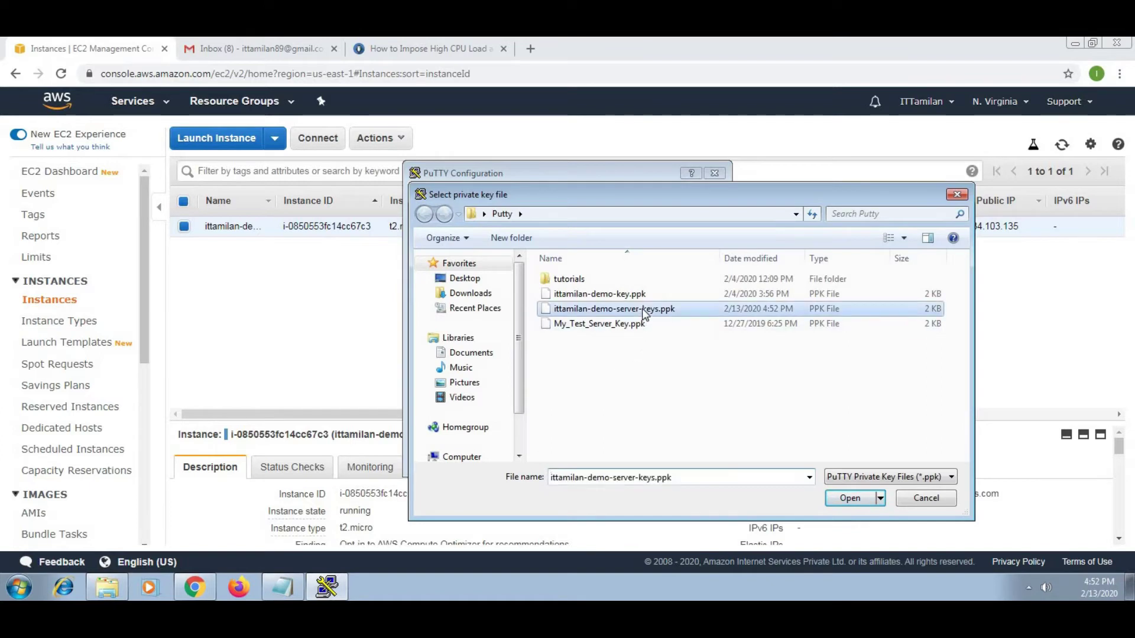
click(850, 498)
Open the SSH session to the instance, trust its host key, and log in as ubuntu
scroll(437, 224, up, 2)
click(443, 203)
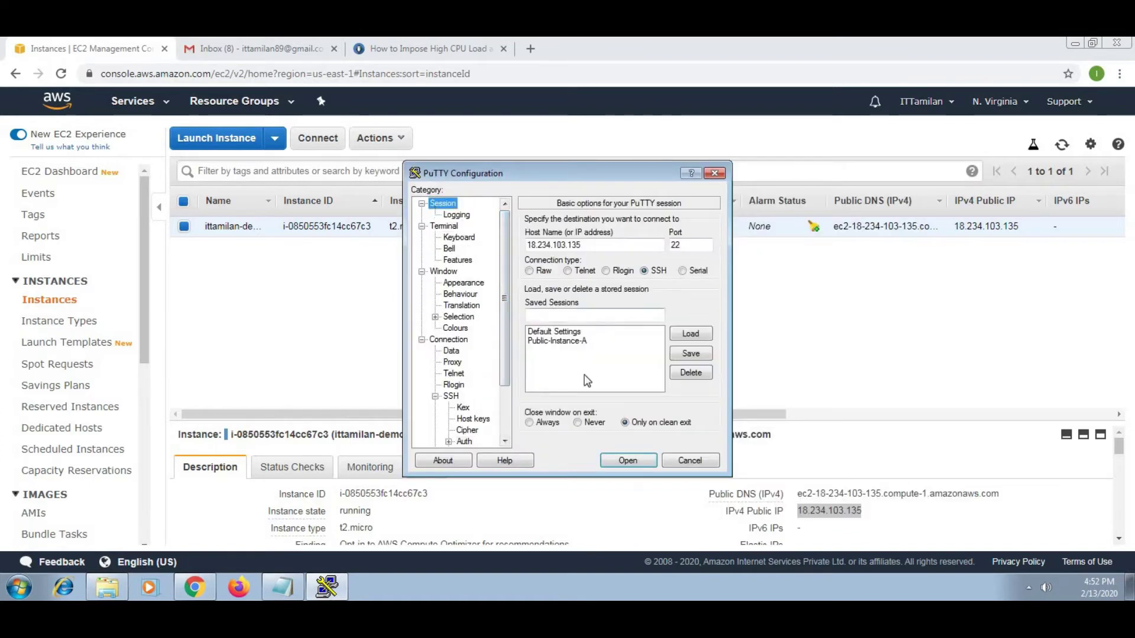
click(618, 461)
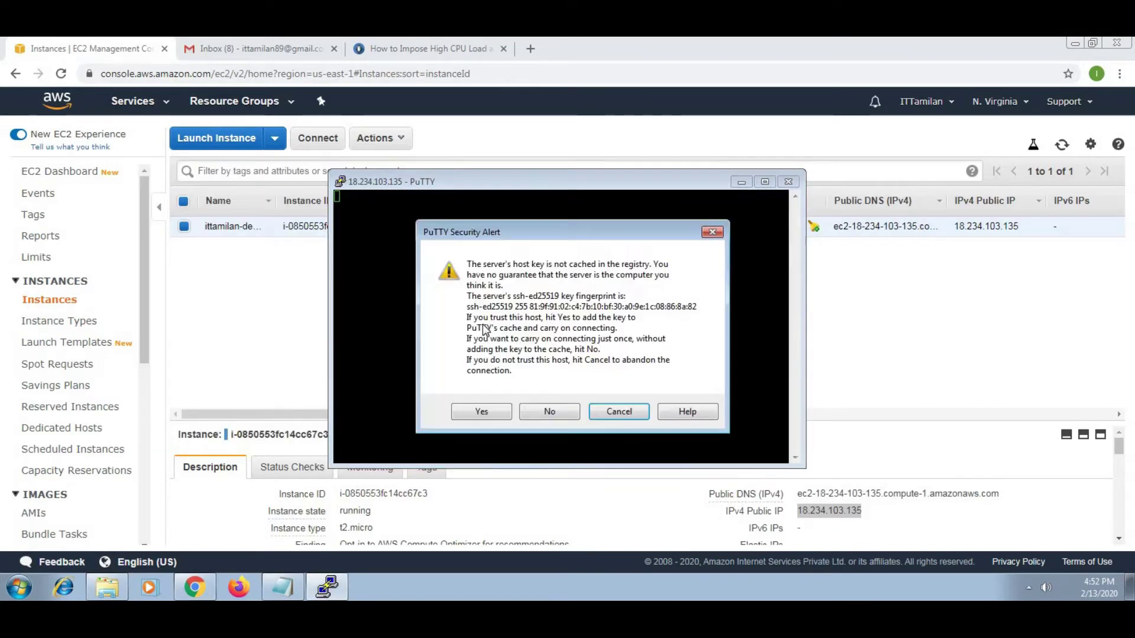
click(497, 412)
text(ubuntu)
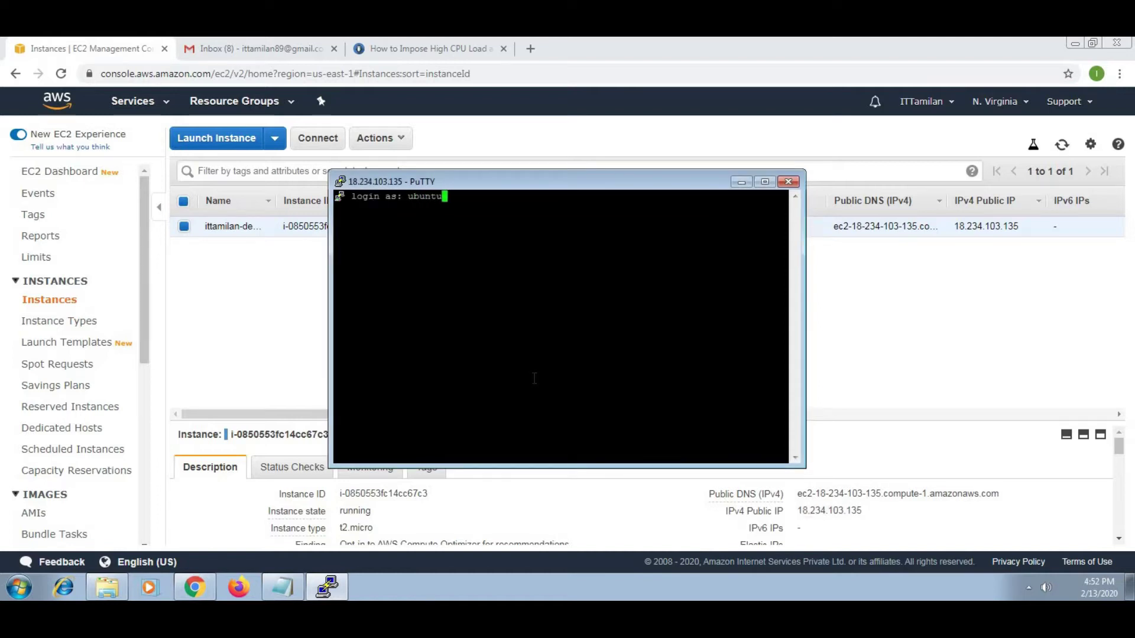
key(Return)
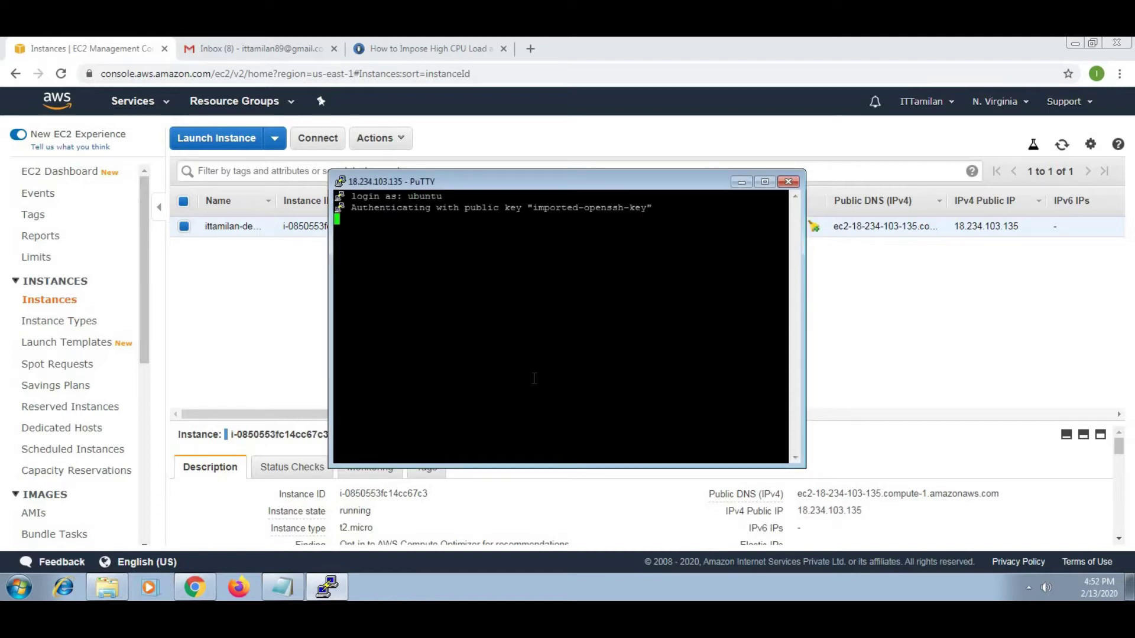
Switch to the root user with sudo su, and minimize the terminal
text(sudo)
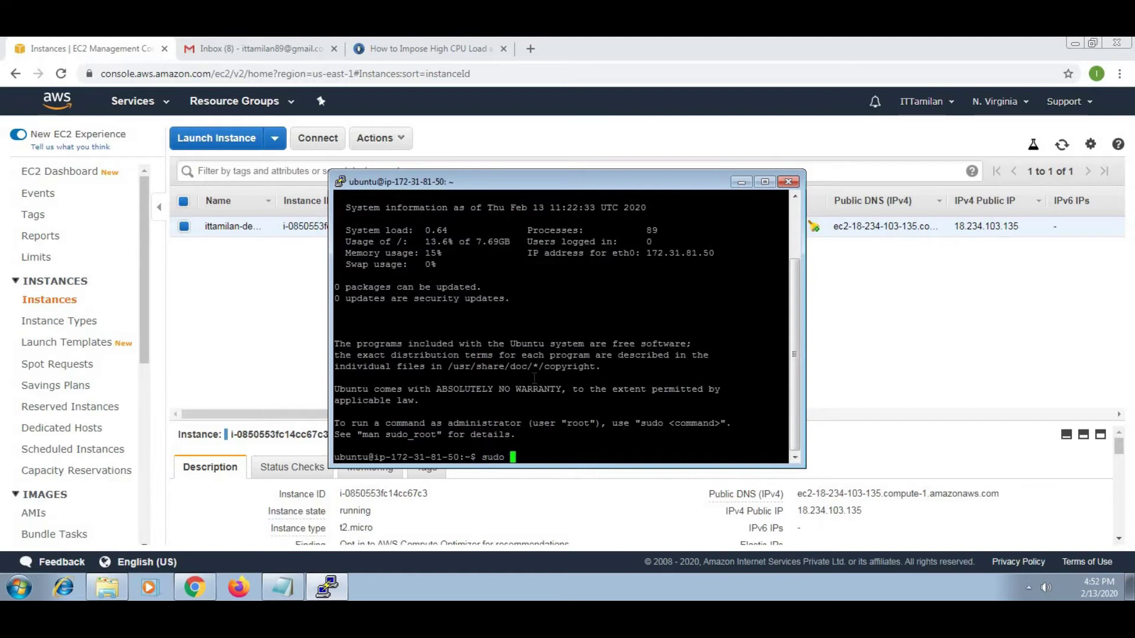
text( su)
key(Return)
click(741, 182)
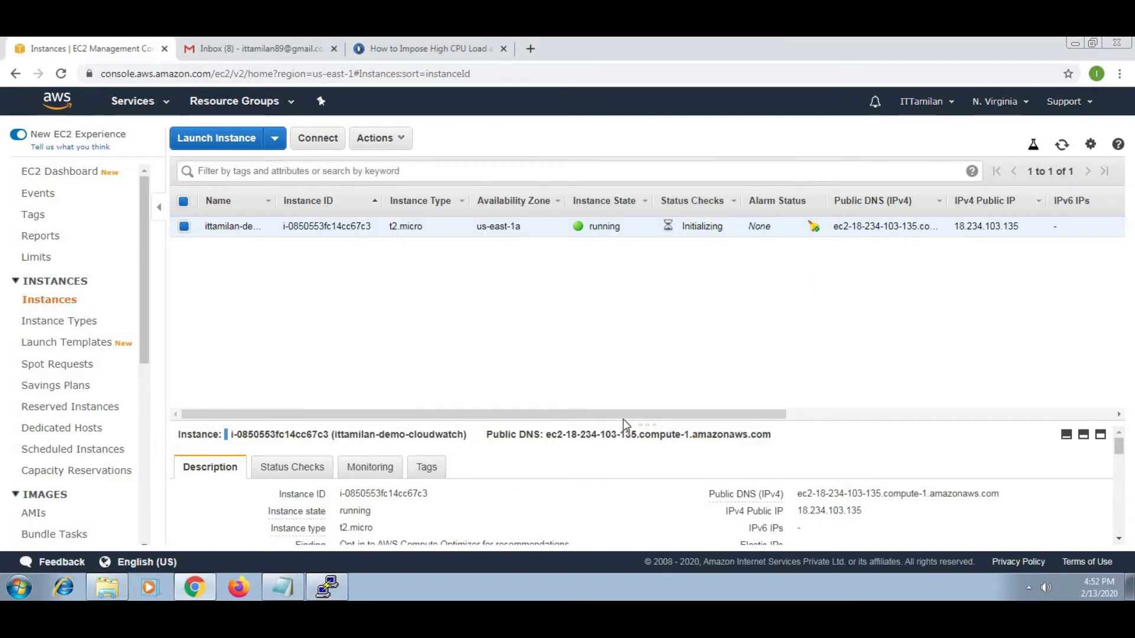
Enlarge the instance's details to view its status checks and CloudWatch monitoring, and start creating an alarm
drag(622, 421, 622, 308)
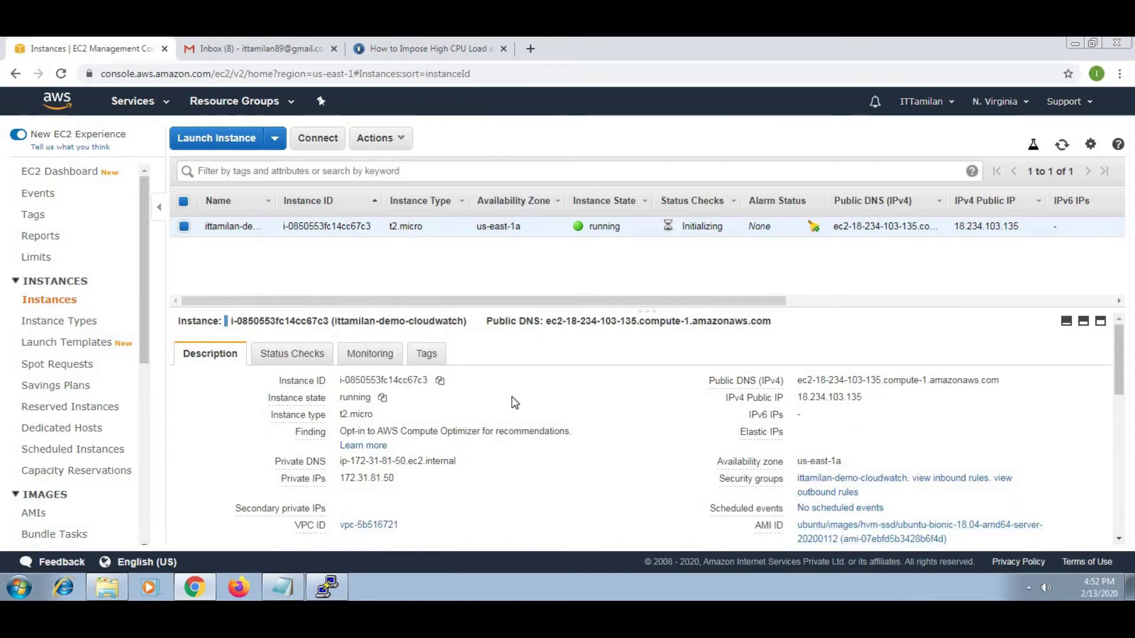
click(295, 354)
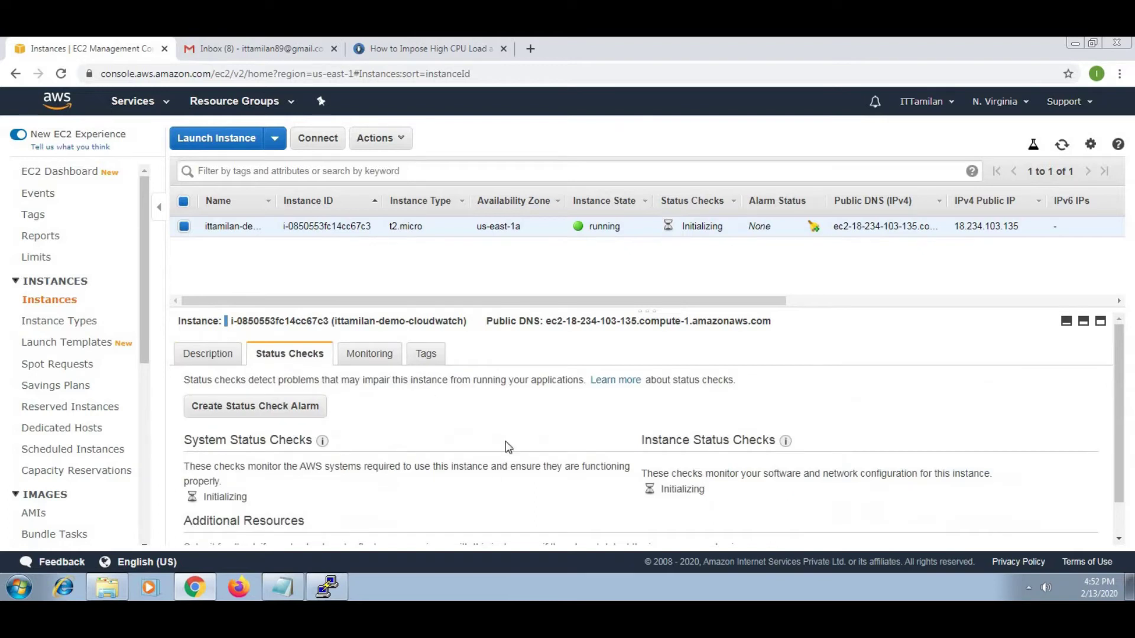
click(368, 353)
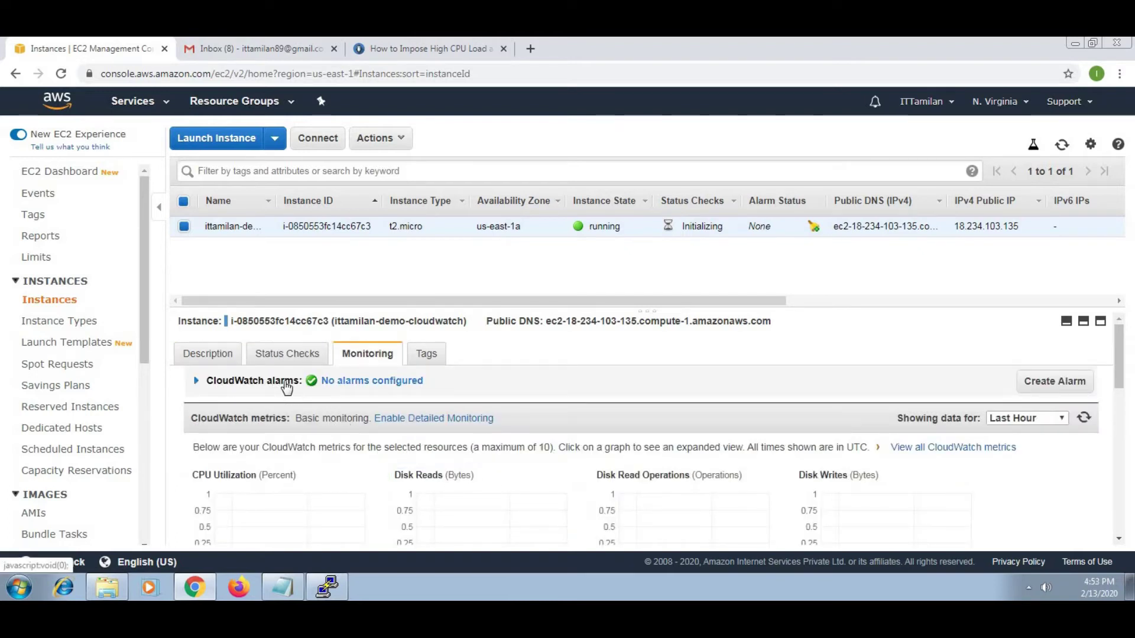
click(1040, 384)
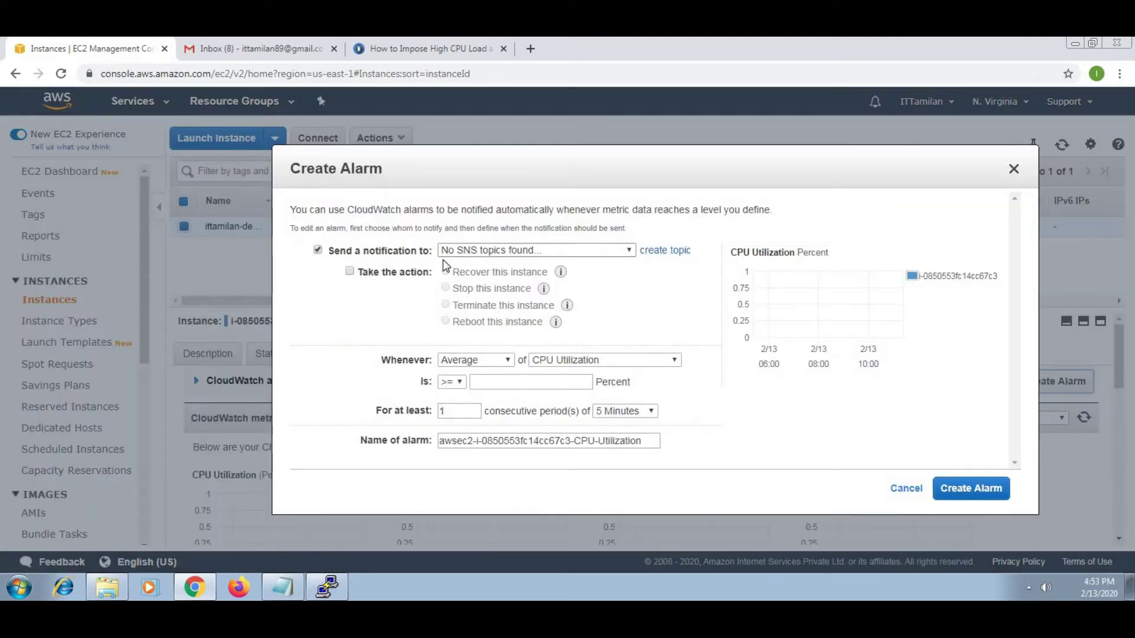
Check the alarm's notification topics and action notes, and enable the action Reboot this instance
click(506, 252)
click(505, 253)
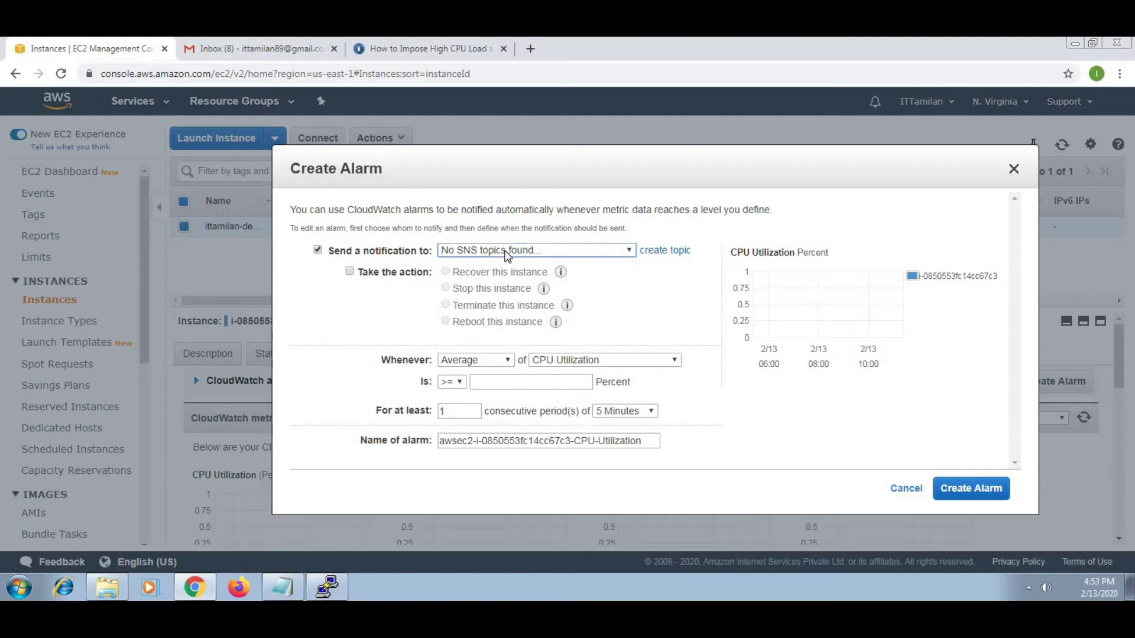
click(381, 270)
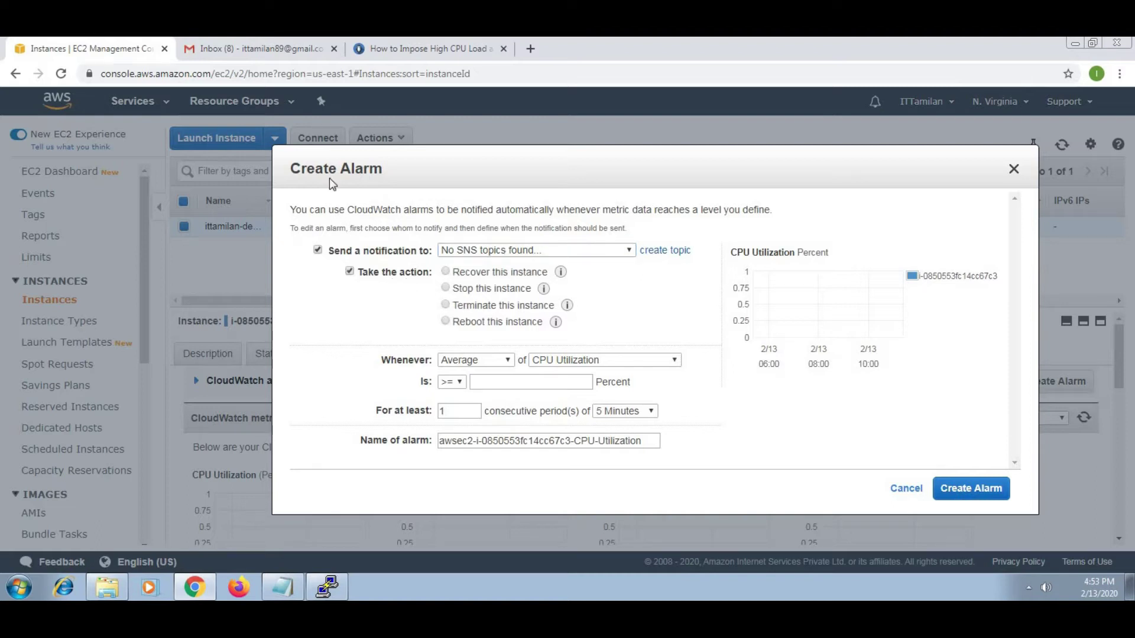
mouse_move(561, 277)
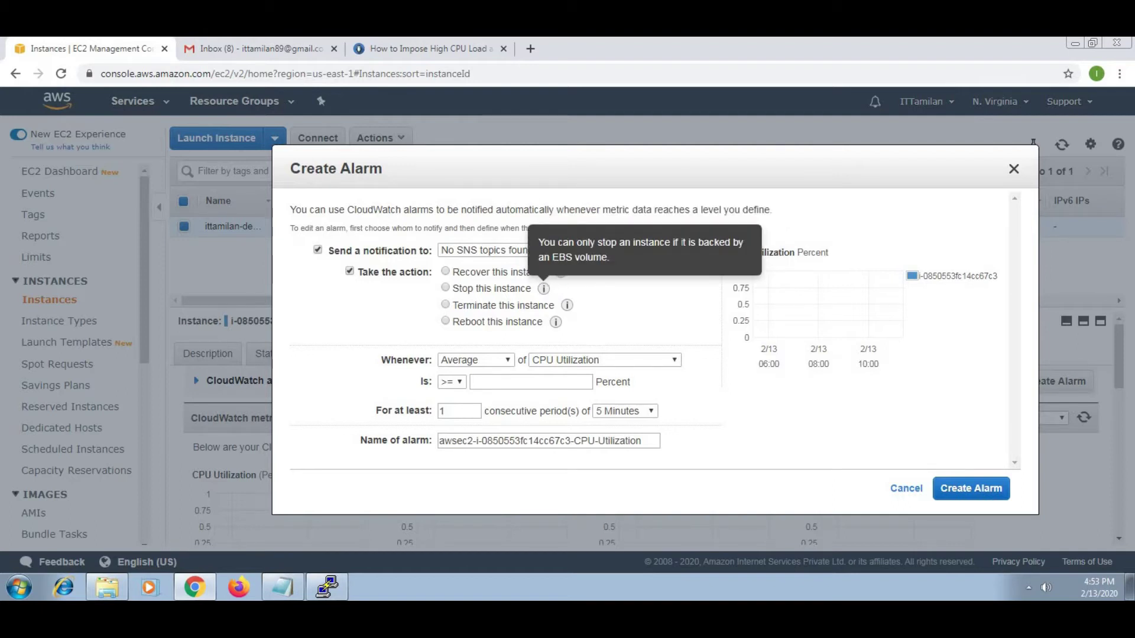
mouse_move(569, 312)
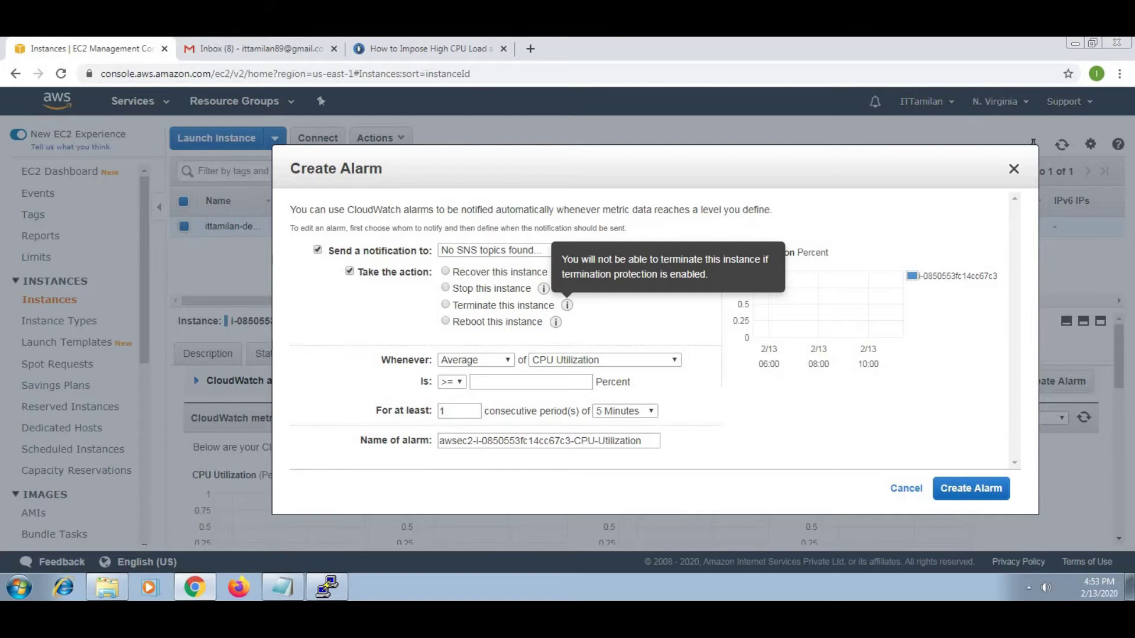
click(445, 321)
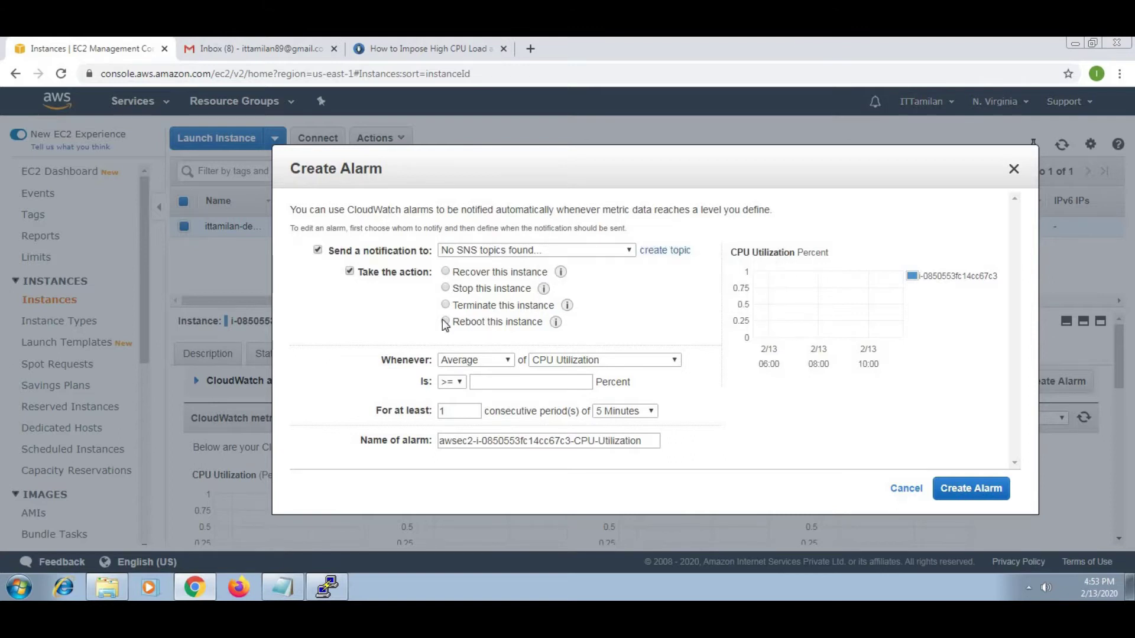
Create a new notification topic named cpu-high for the alarm and enter the recipient's email address
click(665, 250)
click(569, 251)
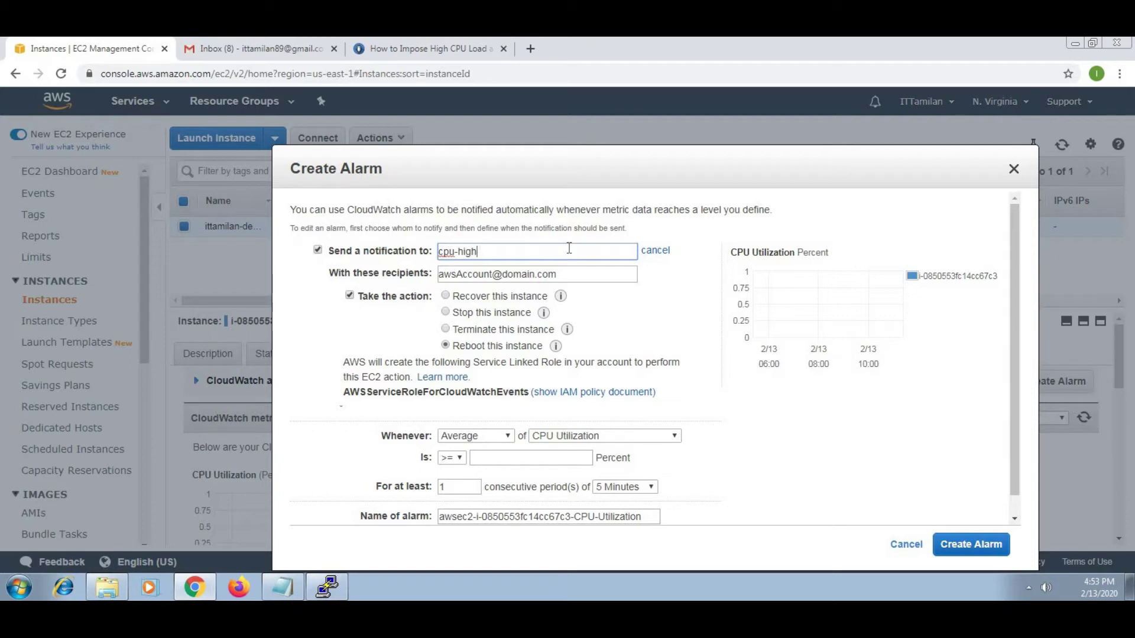
click(581, 276)
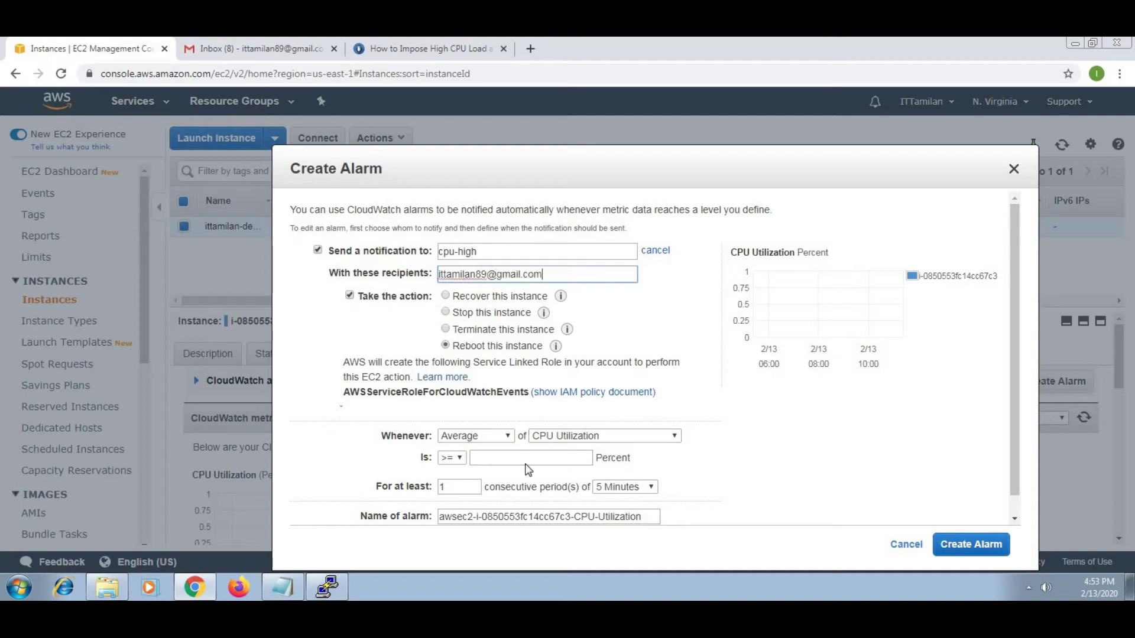
Set the alarm condition to minimum CPU Utilization >= 50 percent for at least 1 consecutive period of 5 minutes
click(493, 438)
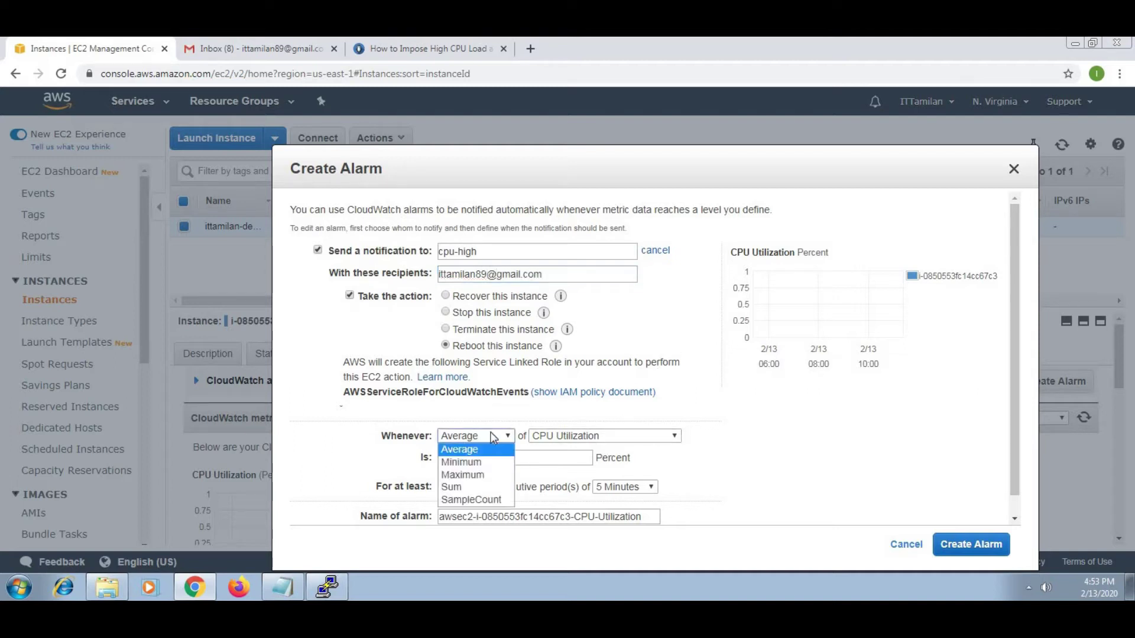
click(474, 462)
click(557, 463)
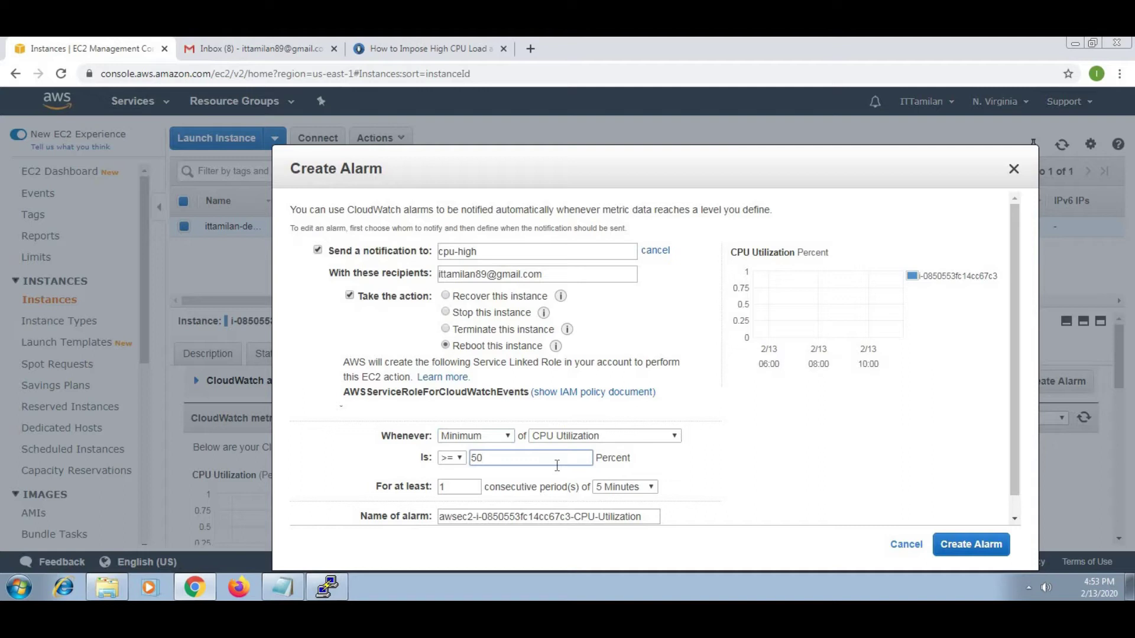
click(448, 488)
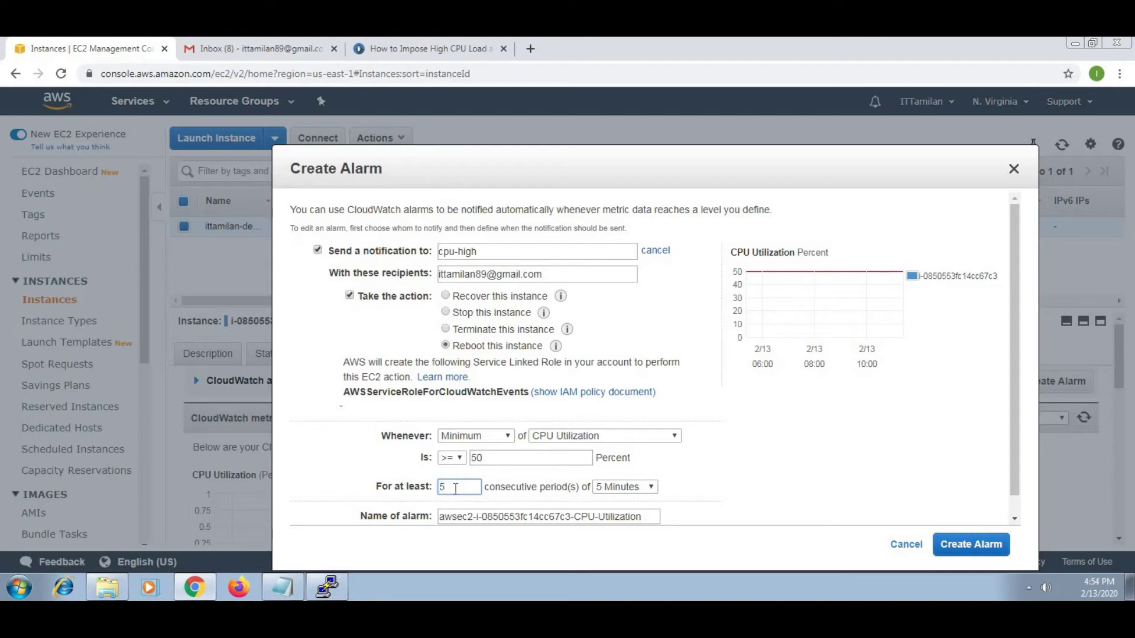
click(625, 487)
click(632, 504)
drag(459, 487, 420, 486)
click(606, 488)
click(613, 498)
Disable the alarm's instance action, create the alarm, and dismiss the confirmation
click(348, 299)
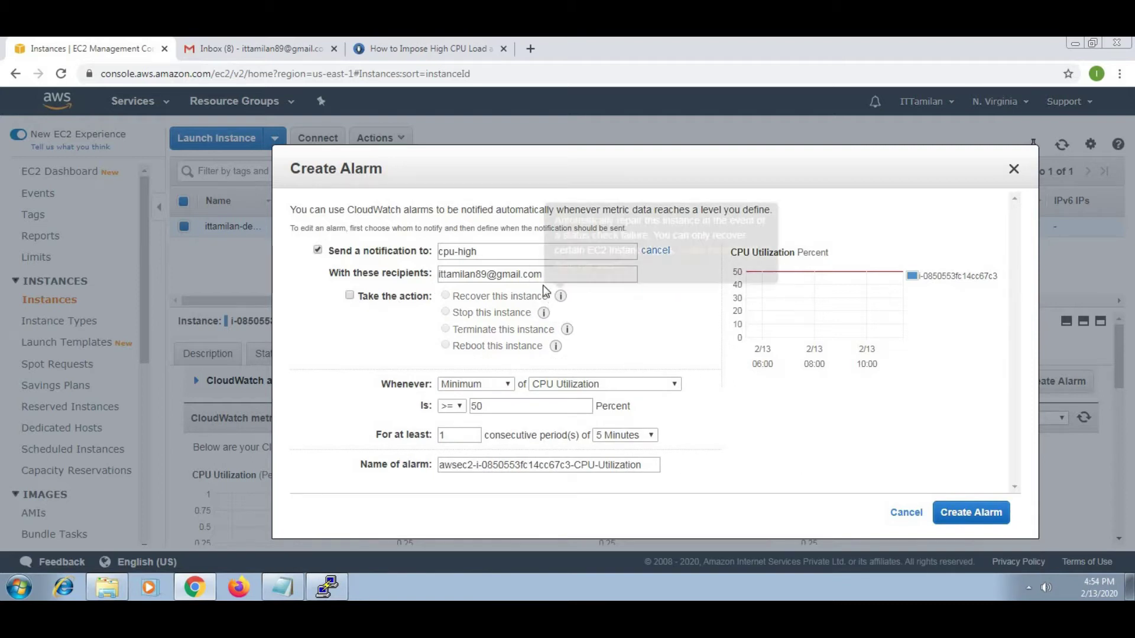
click(967, 513)
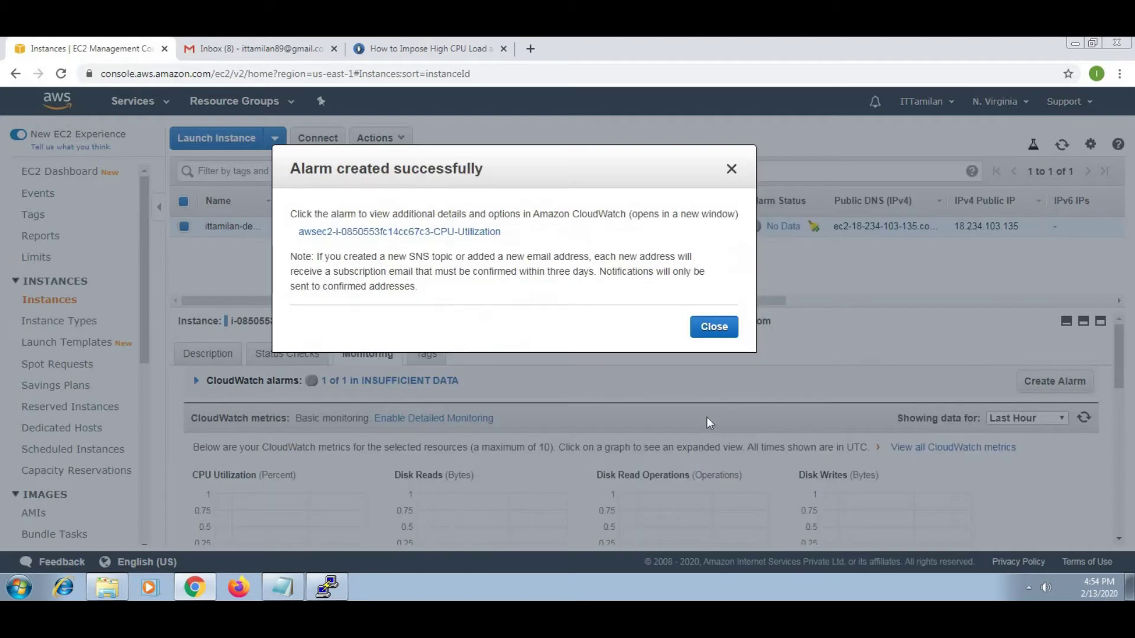
click(715, 328)
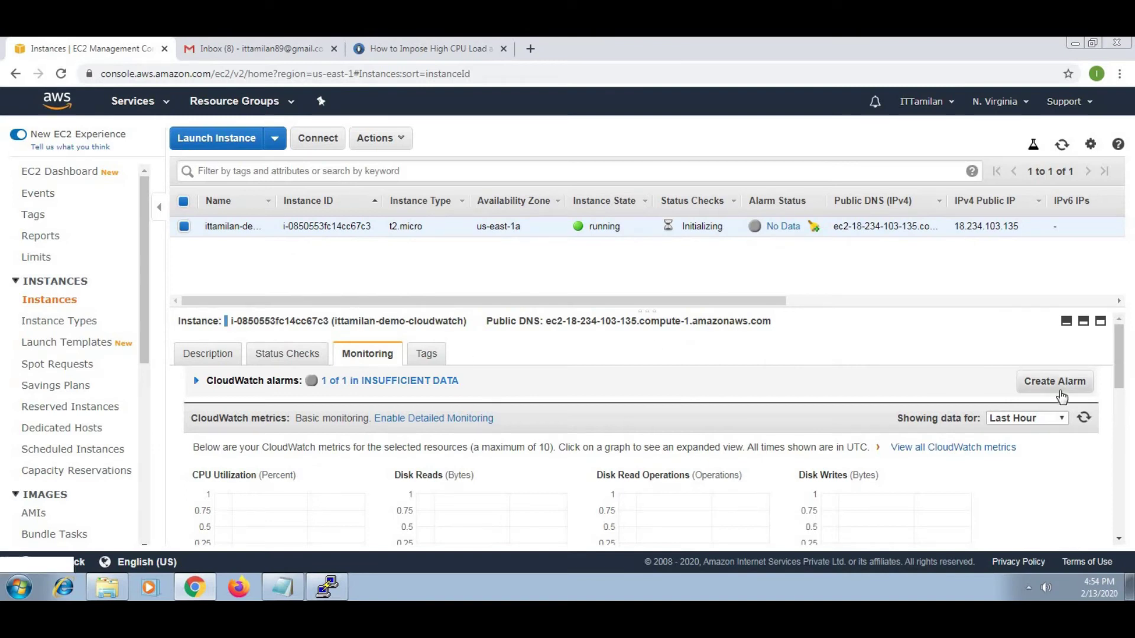
Expand the instance's CloudWatch alarms and view the full CloudWatch alarm list in a separate browser tab
click(407, 381)
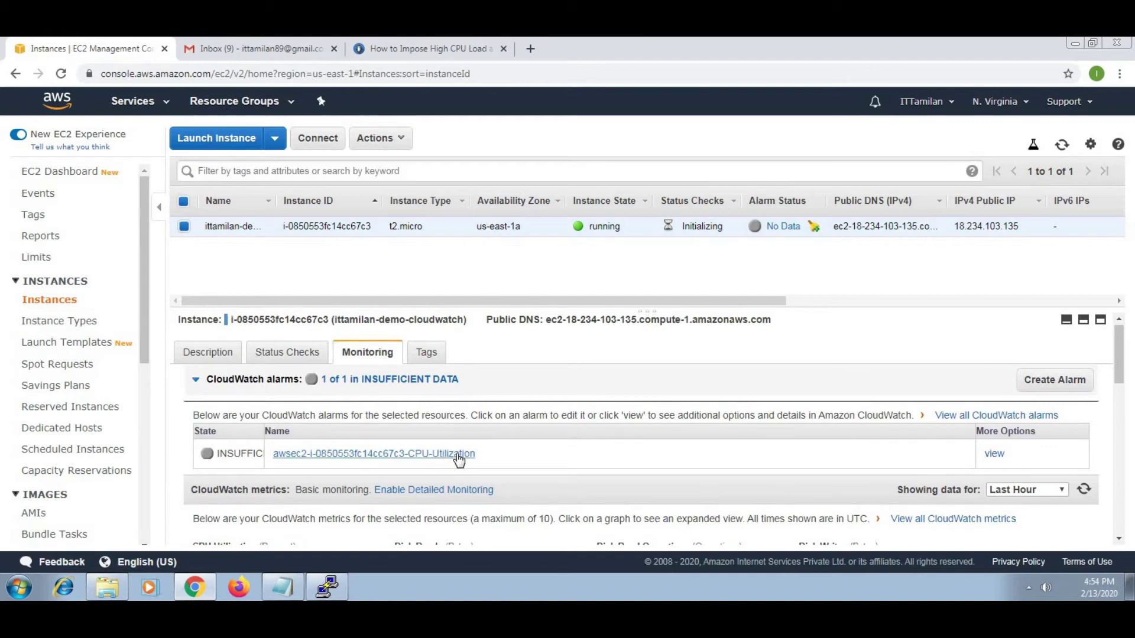
ctrl+click(994, 417)
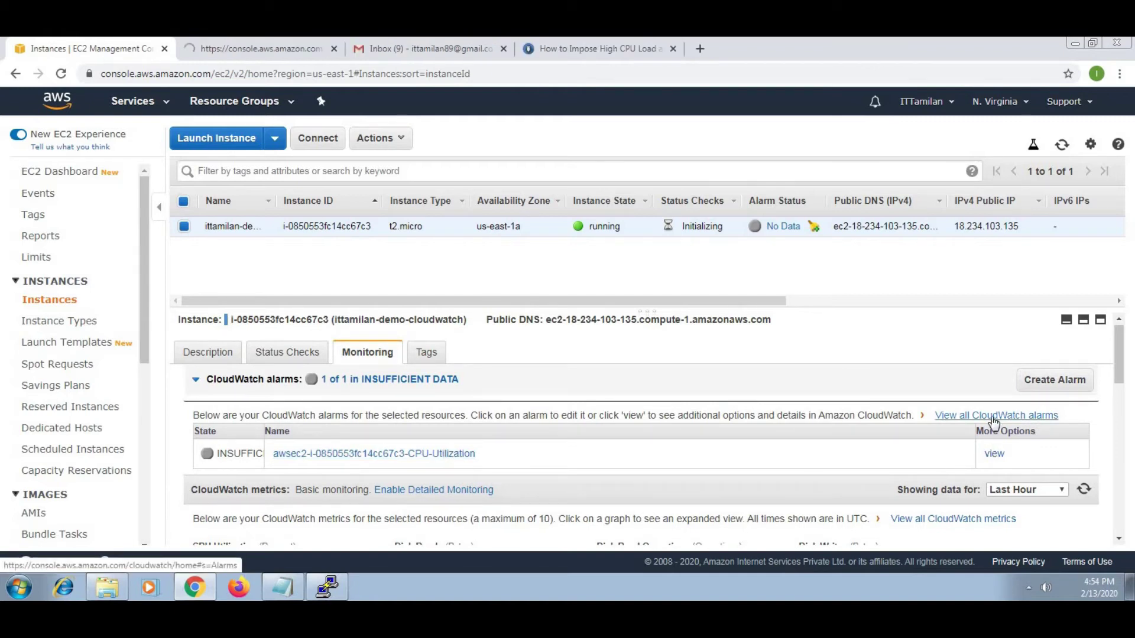
click(263, 50)
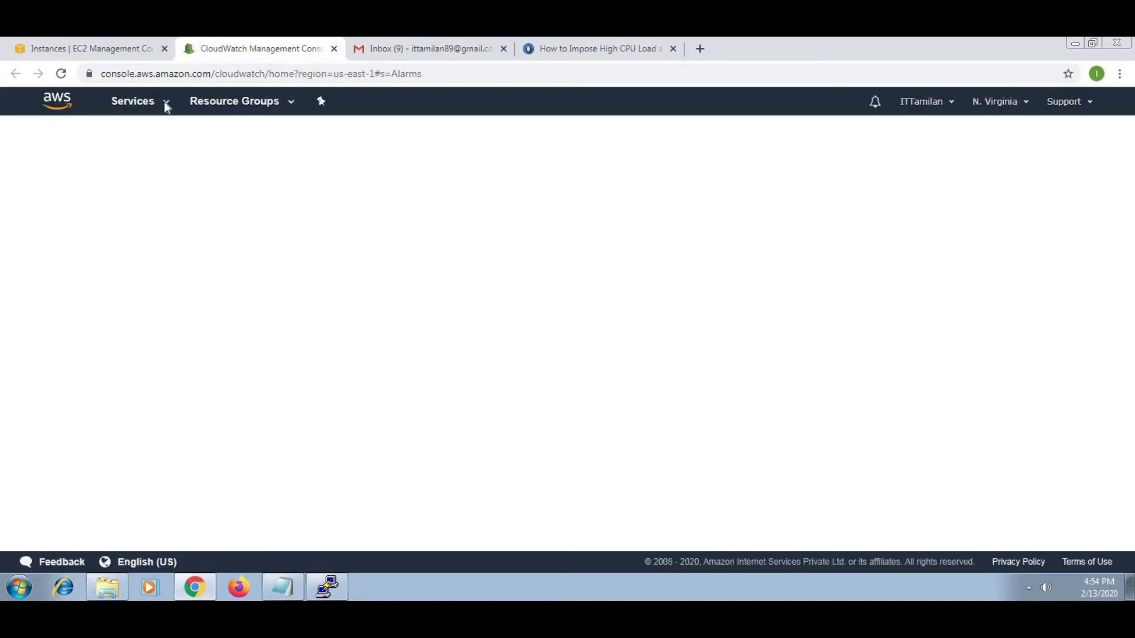
click(115, 49)
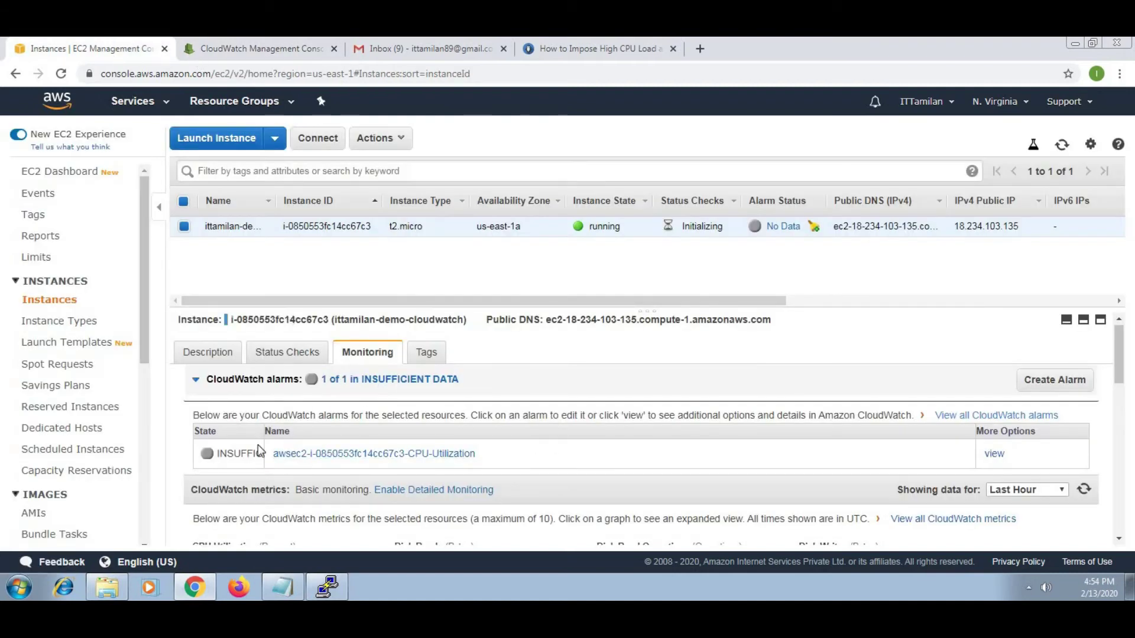
click(240, 47)
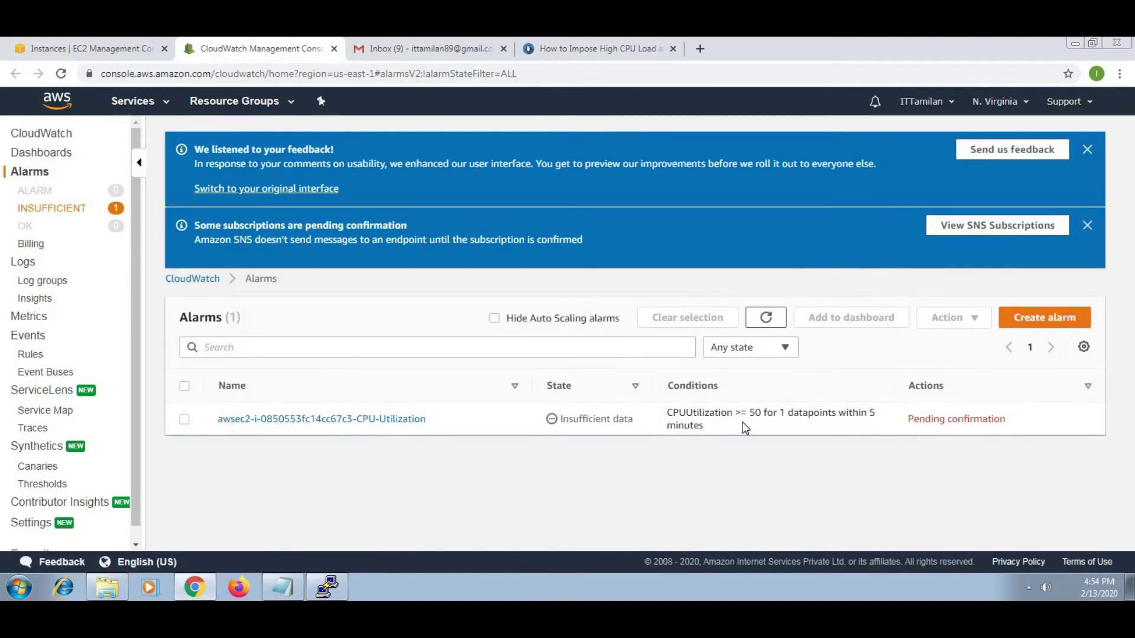
Switch to Gmail, open the AWS Subscription Confirmation email, and confirm the subscription to the cpu-high topic
click(397, 52)
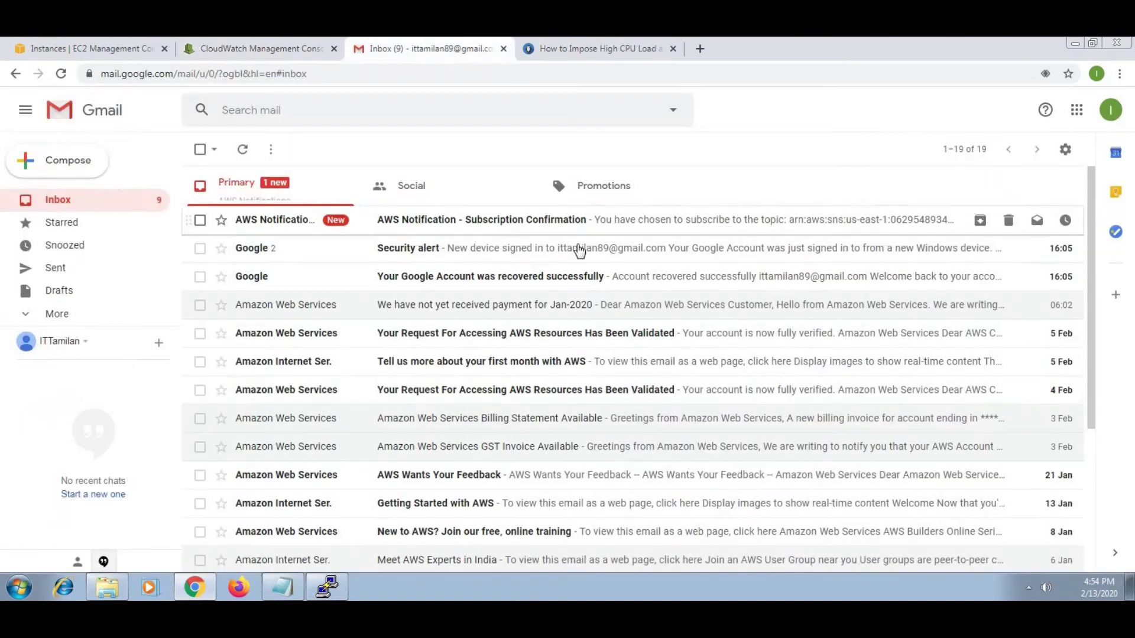
click(430, 223)
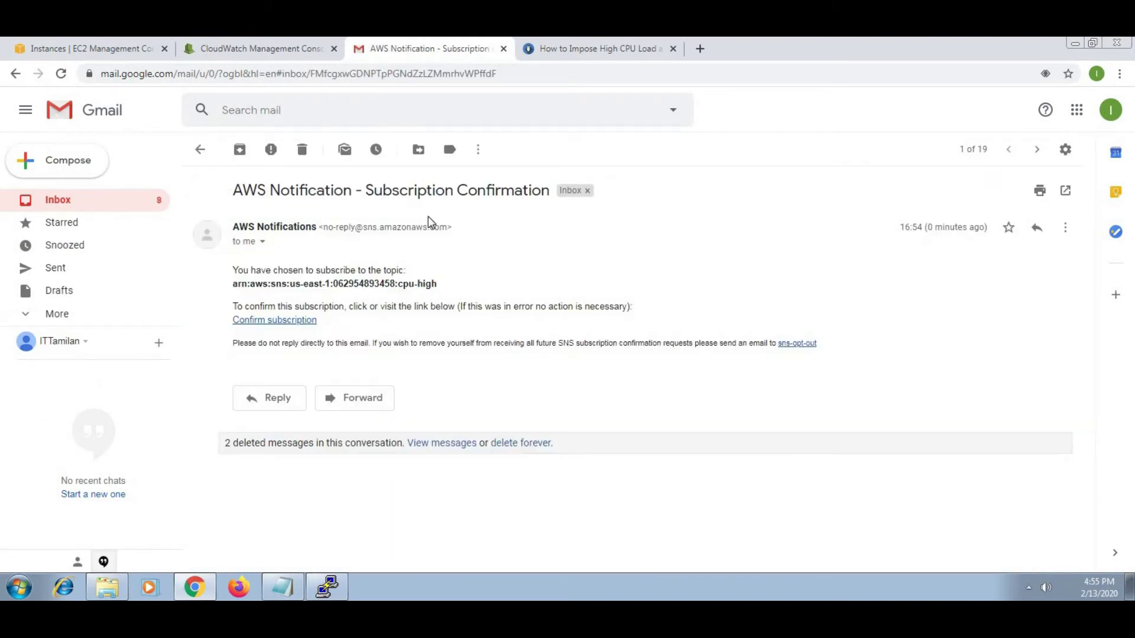
click(289, 321)
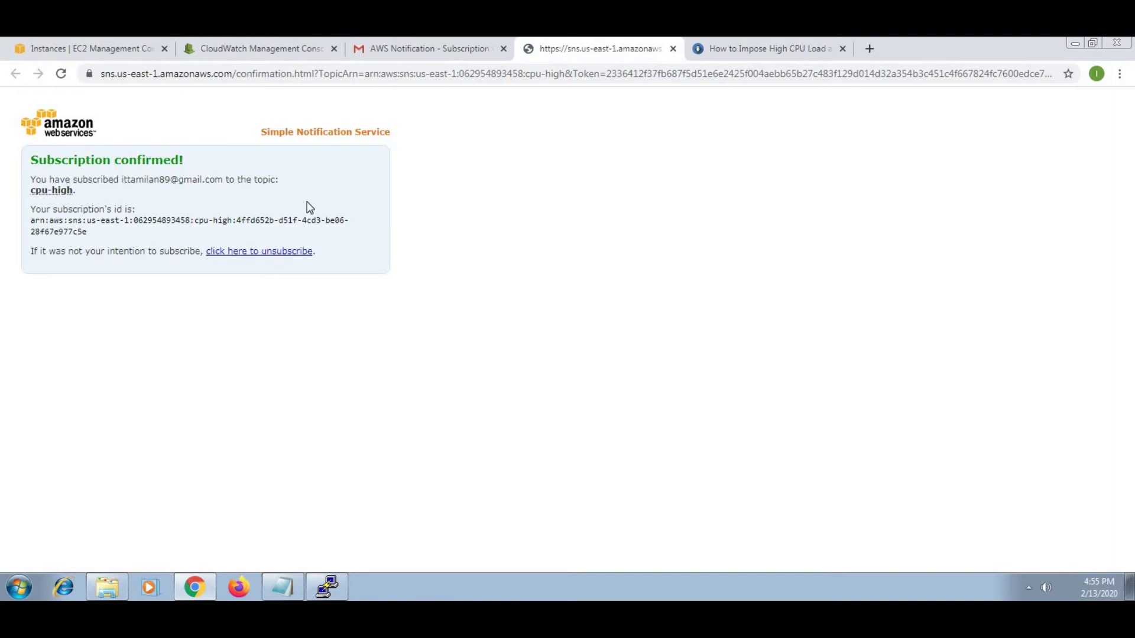
click(426, 48)
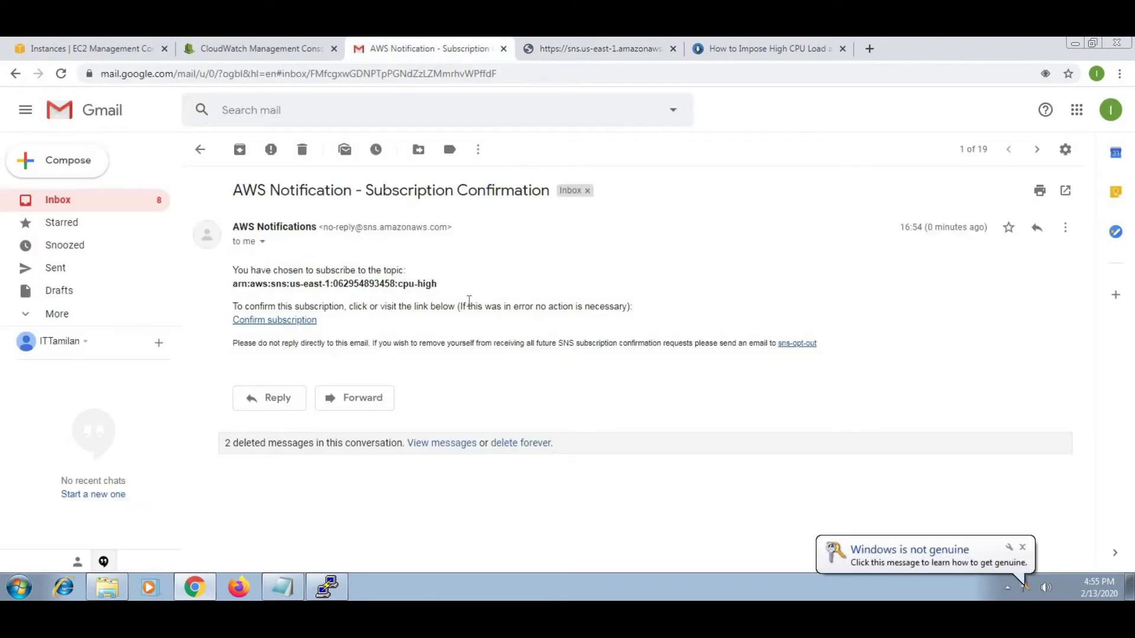
click(1022, 548)
Refresh the EC2 instance's status and metrics, and the CloudWatch alarm list, to check the alarm's state and actions
click(237, 49)
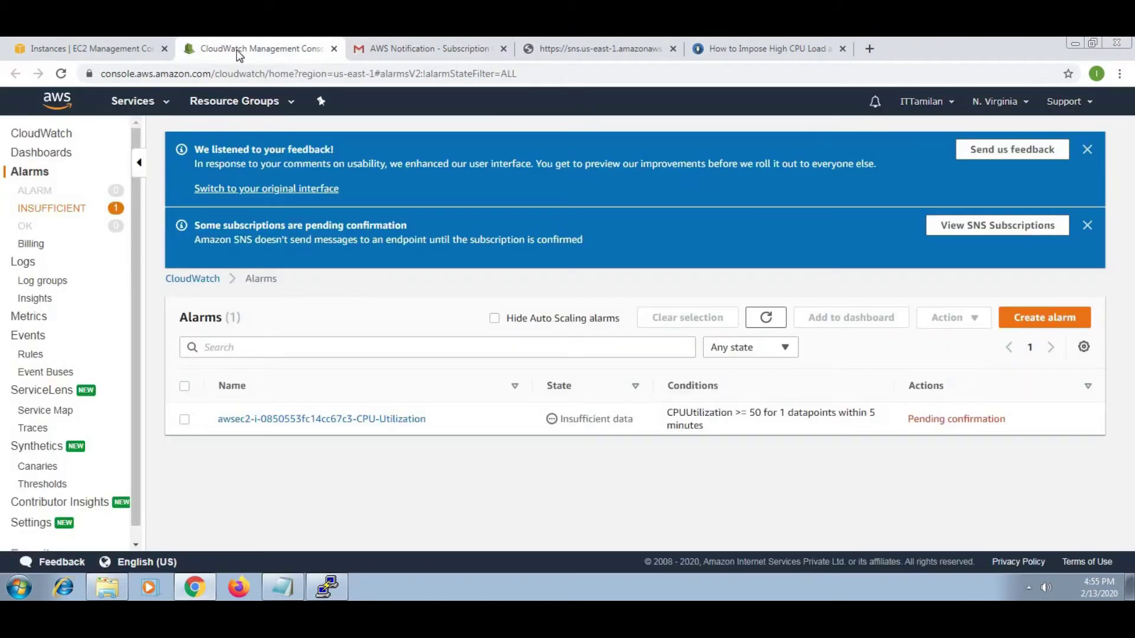
click(110, 49)
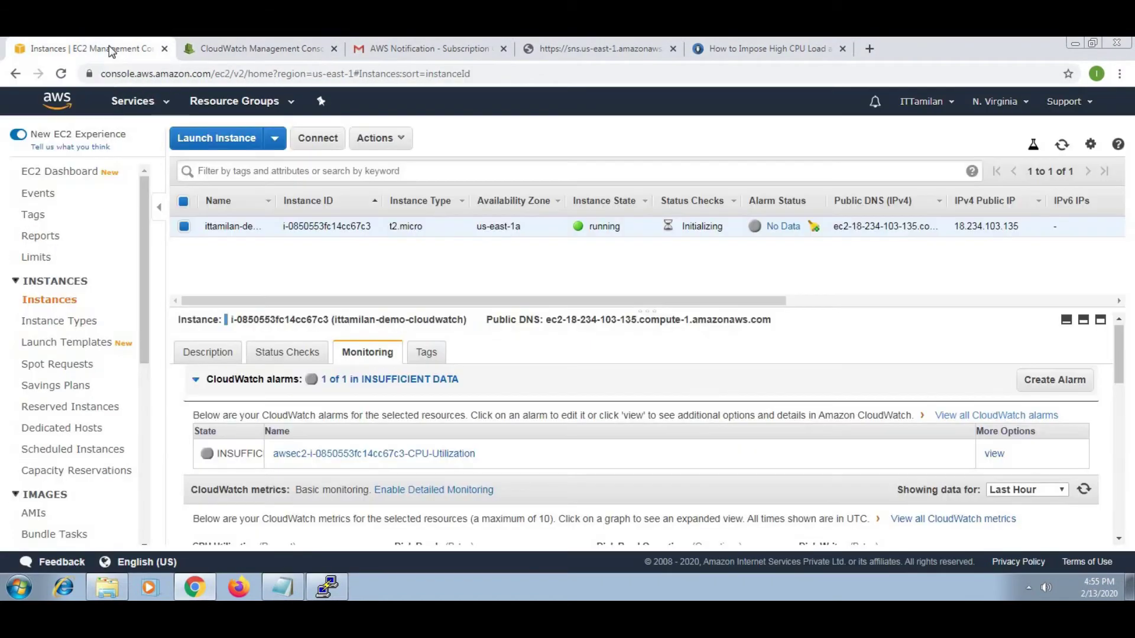
click(1085, 491)
click(1062, 144)
click(1062, 144)
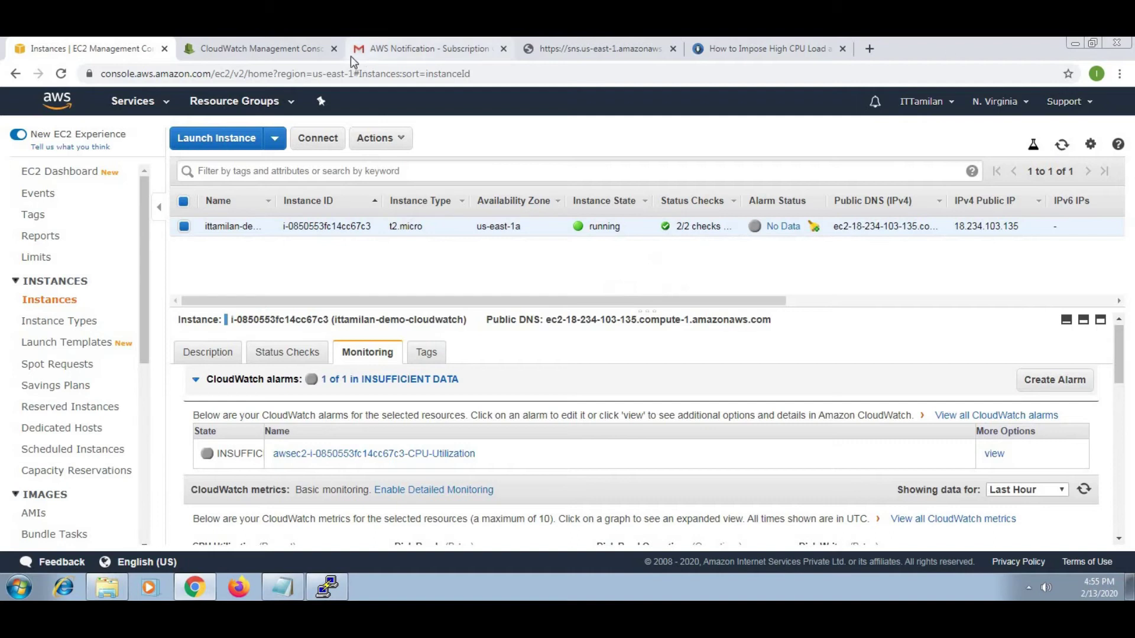
click(293, 52)
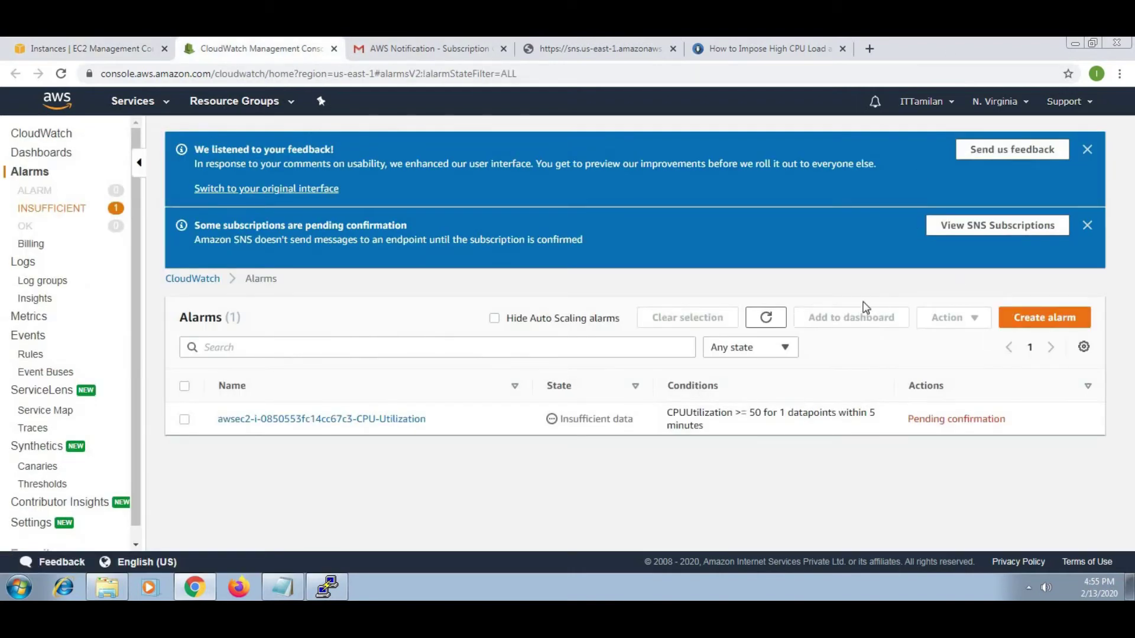
click(767, 319)
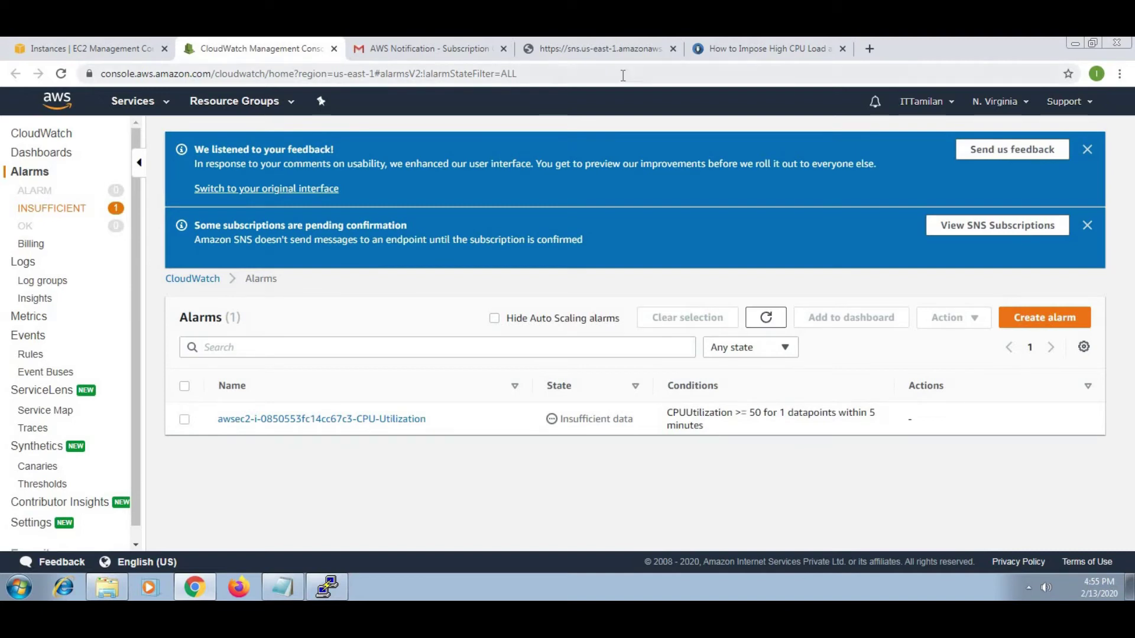
Follow the subscription confirmation link in the email again and close the duplicate confirmation page
click(568, 49)
click(390, 49)
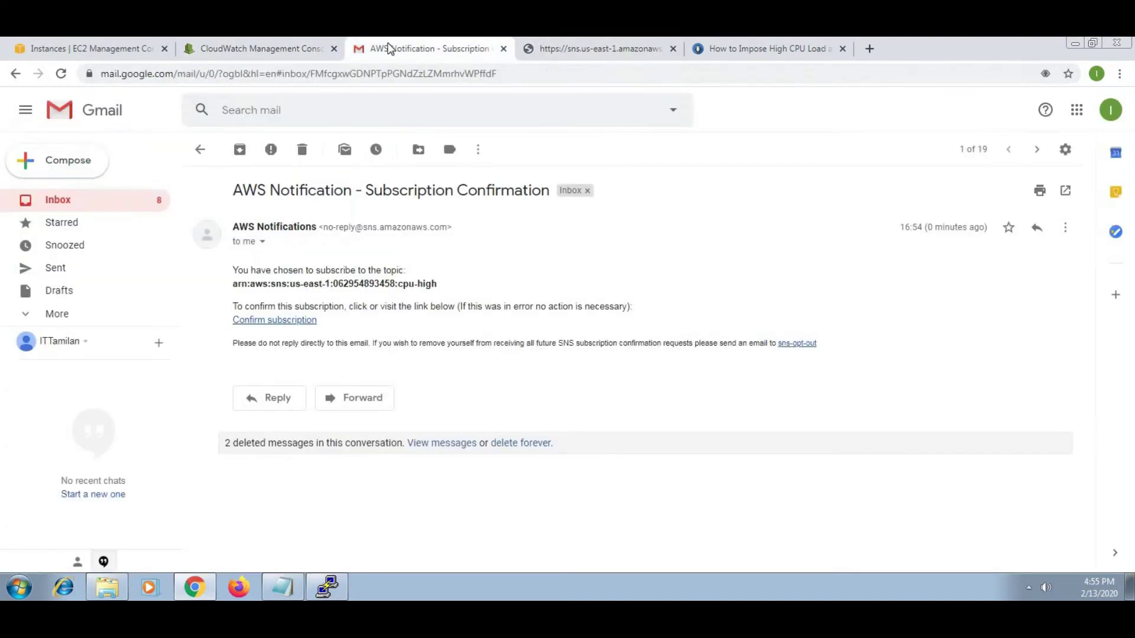
click(304, 321)
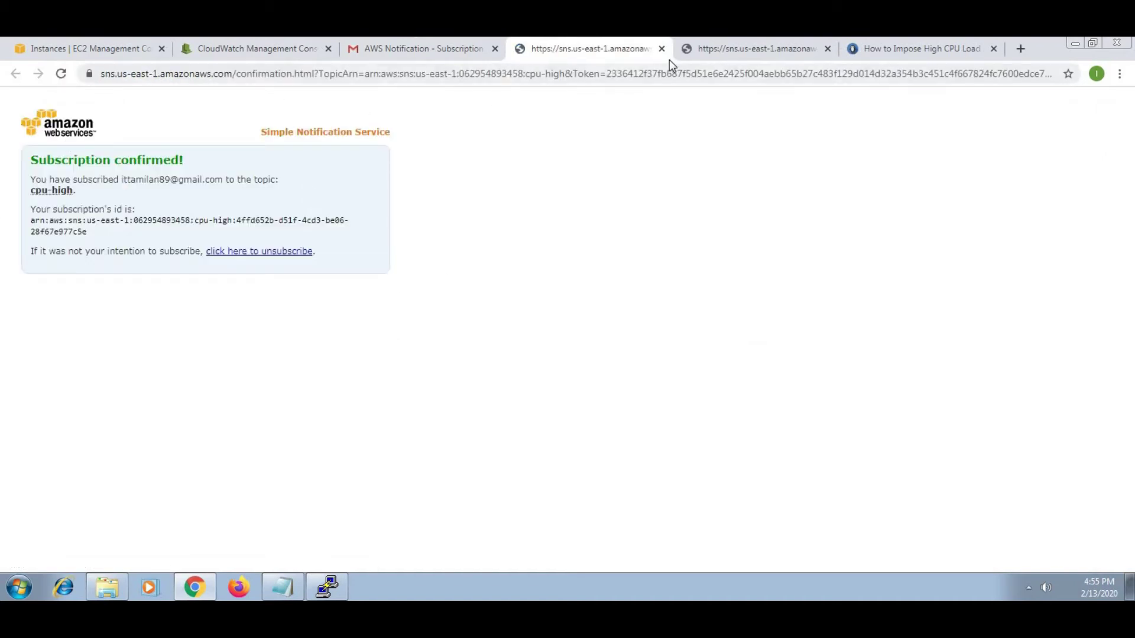
click(686, 49)
click(828, 48)
click(467, 48)
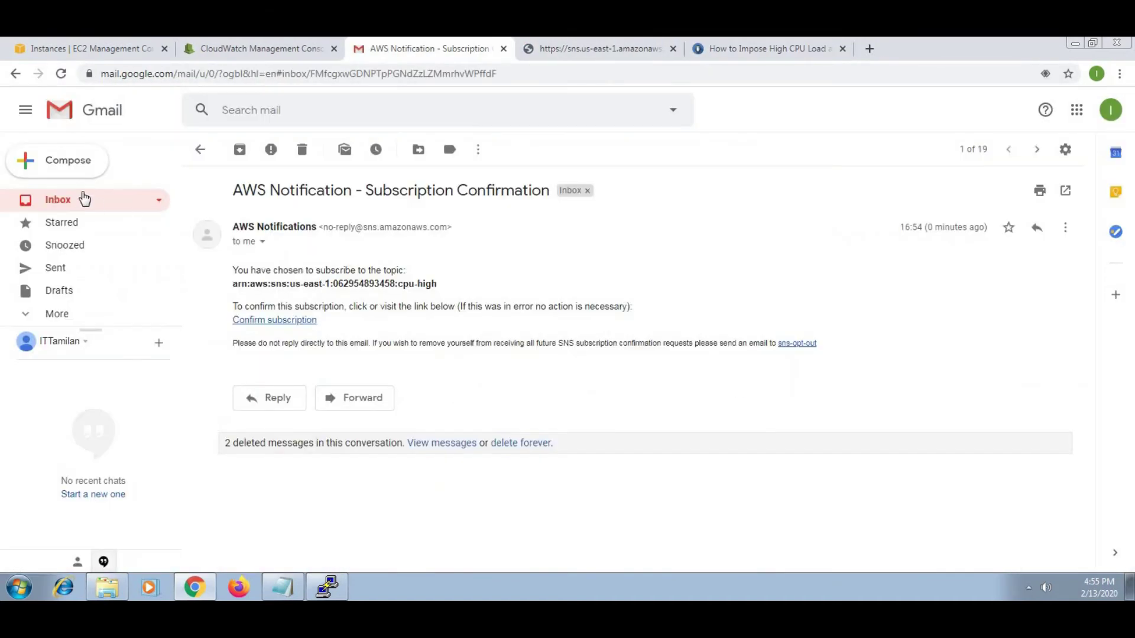
Show the CloudWatch alarms in the OK state, and reload the EC2 instances page to view the instance's monitoring
click(265, 48)
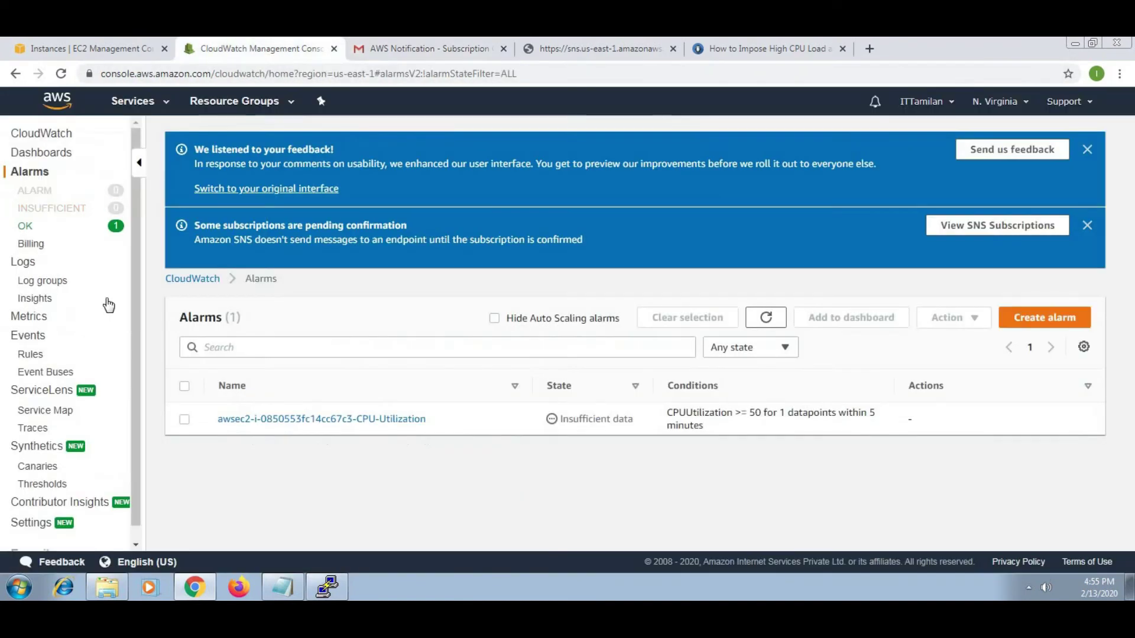
click(27, 226)
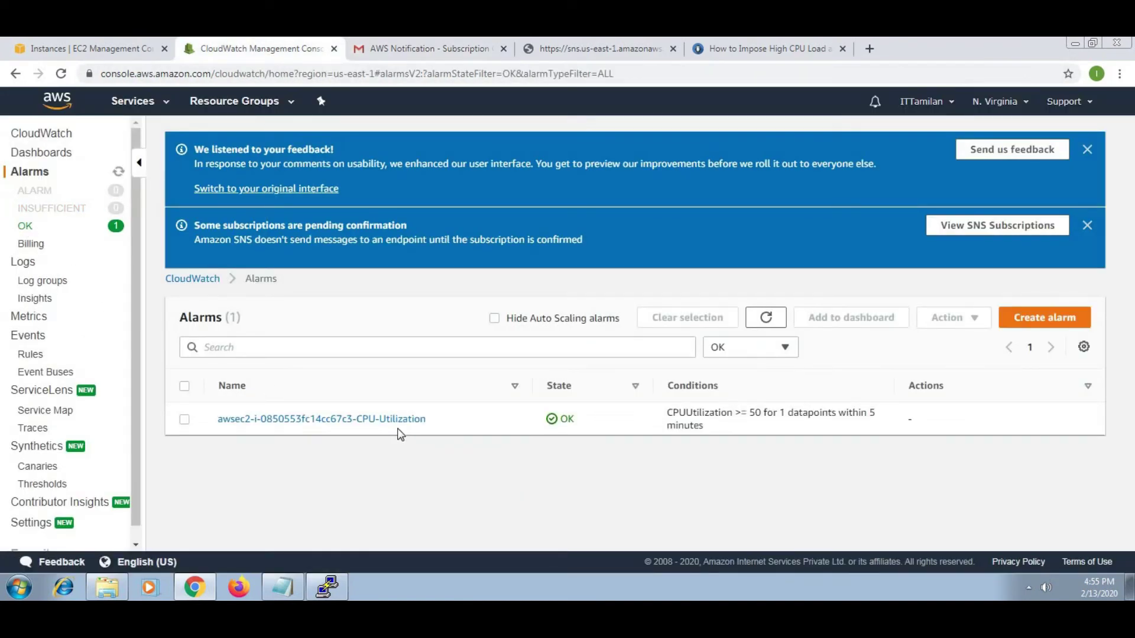
click(88, 49)
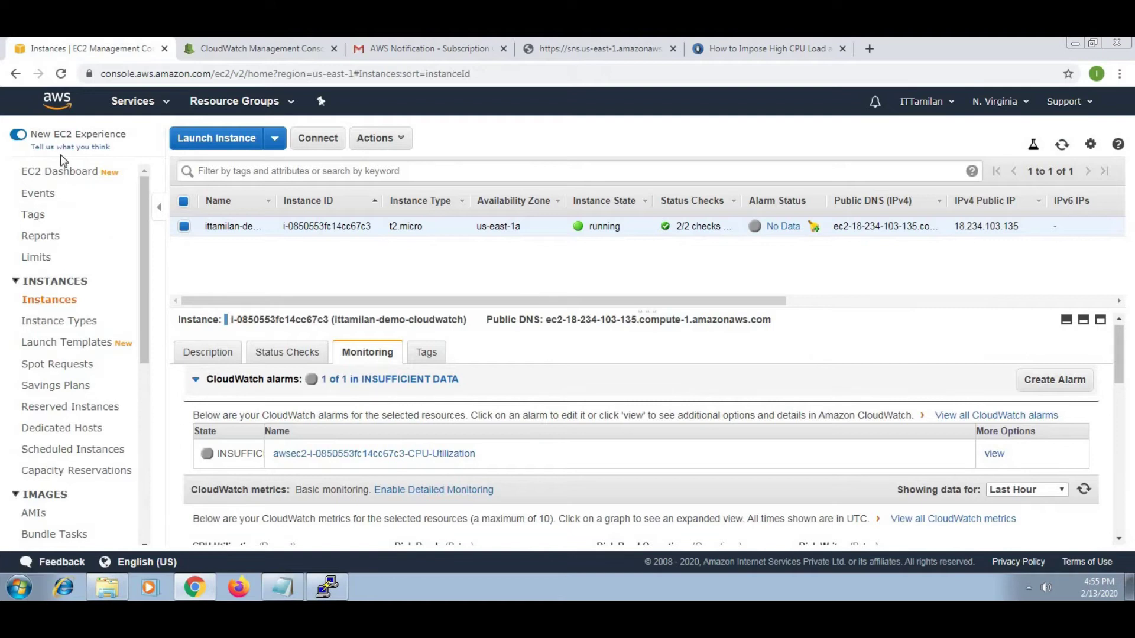
click(61, 74)
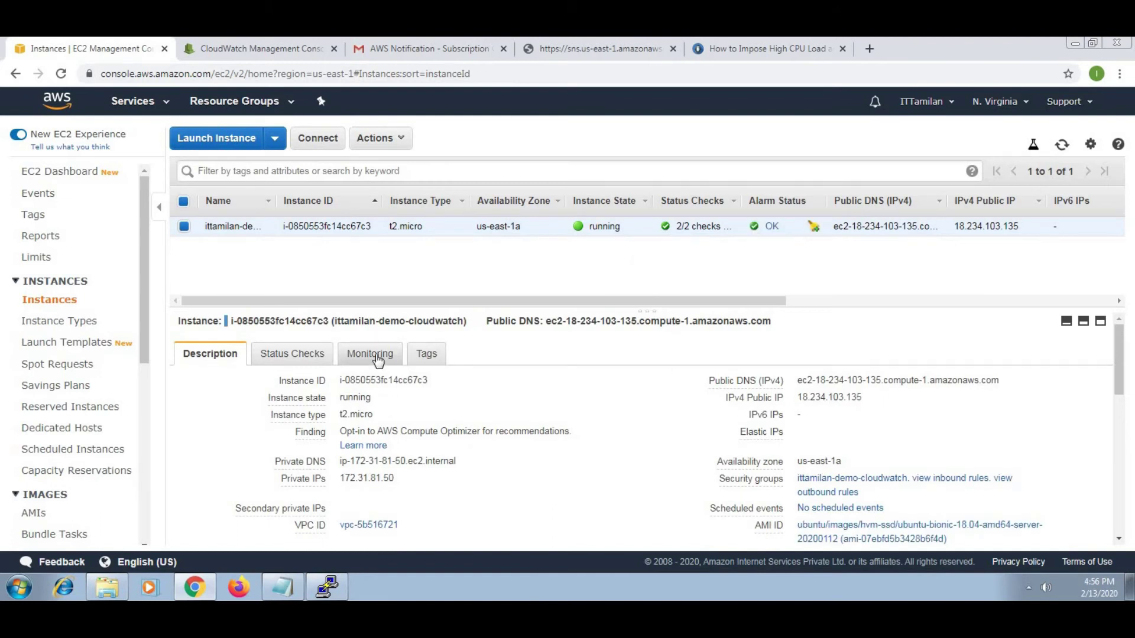
click(372, 353)
Check the Gmail inbox, and review the CloudWatch alarm list and the instance's monitoring once more
click(430, 48)
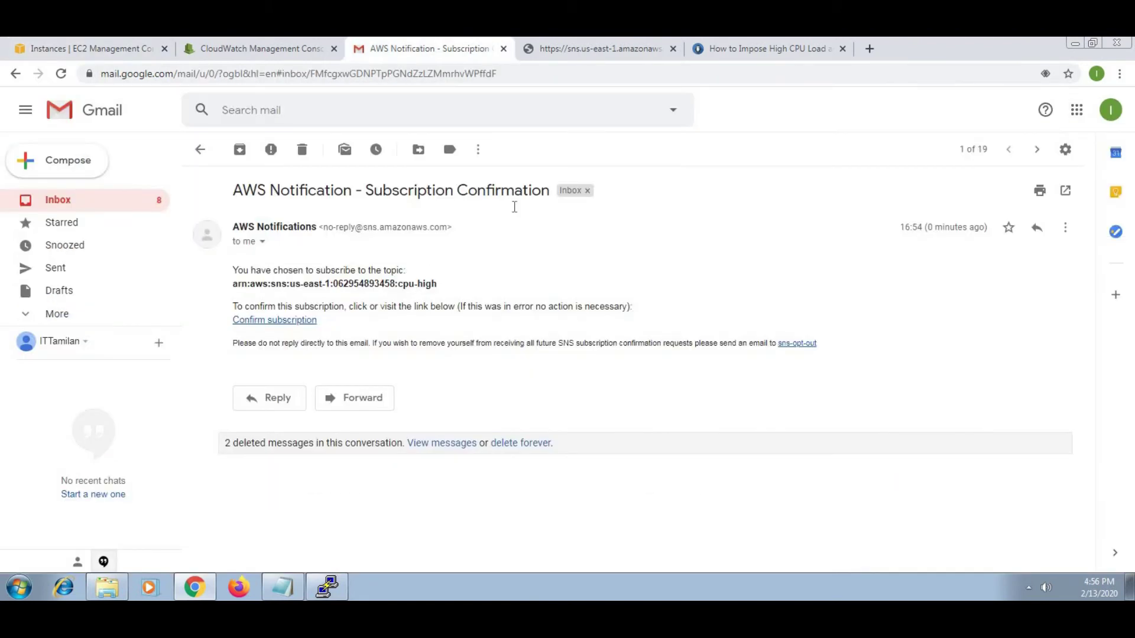
click(66, 207)
click(272, 49)
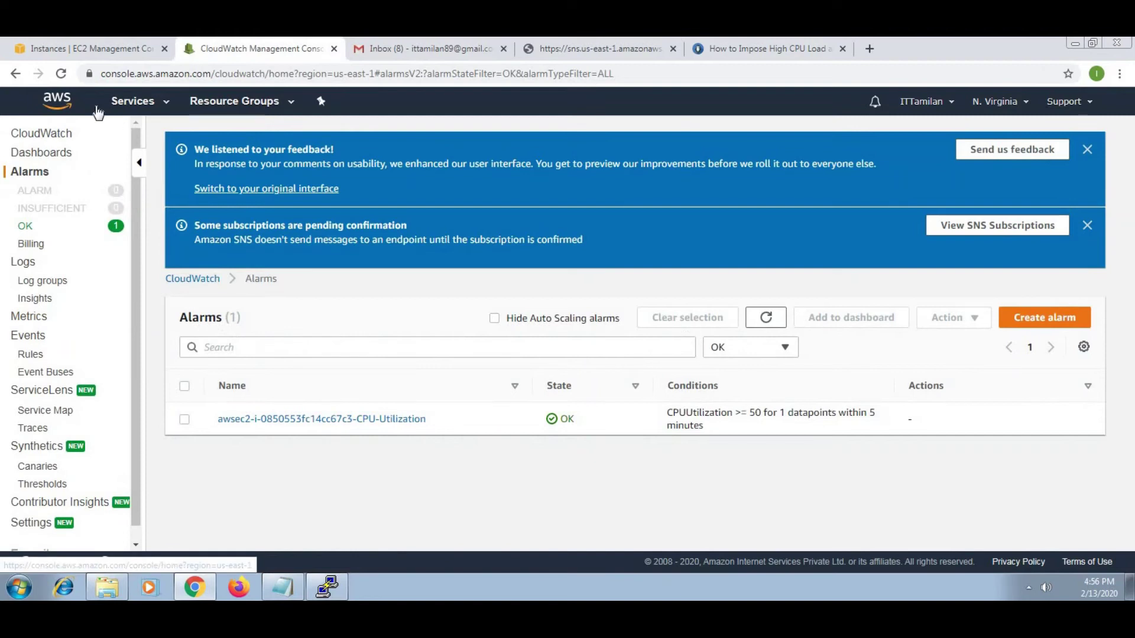
click(94, 49)
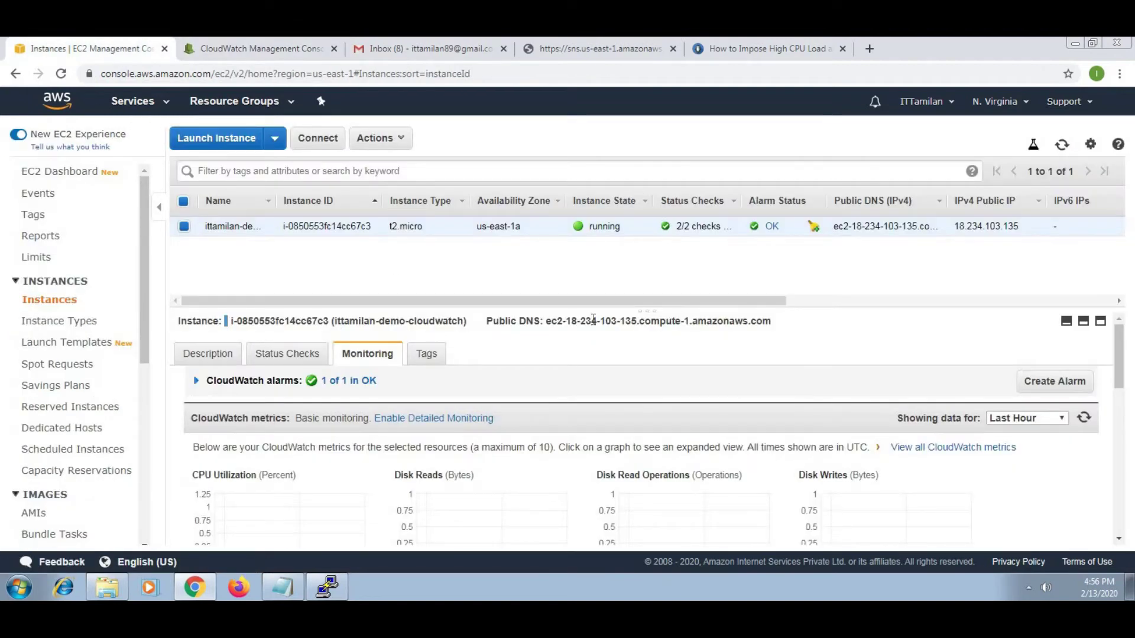
Open the TecMint article on CPU stress testing and find the command that installs the stress tool on Ubuntu
click(766, 48)
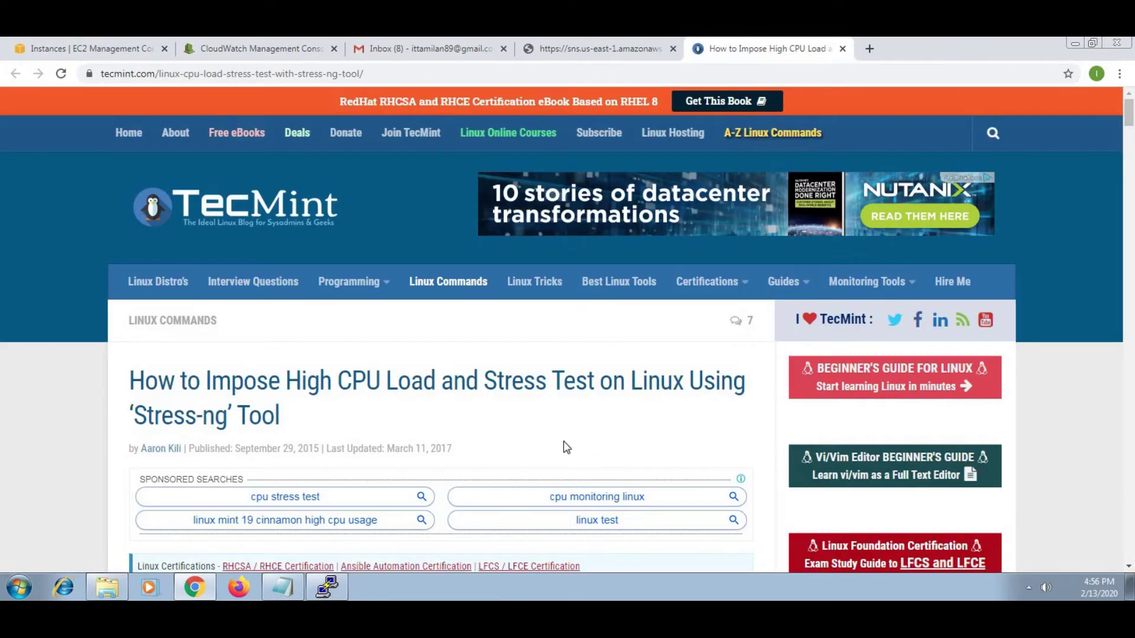
scroll(642, 431, down, 15)
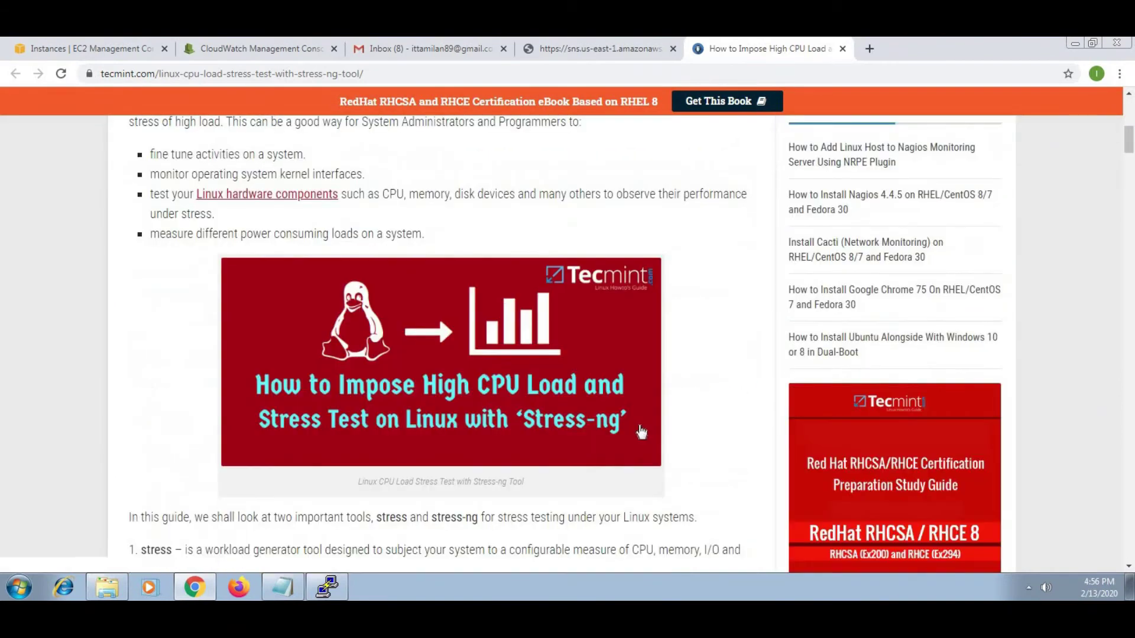
scroll(640, 422, down, 7)
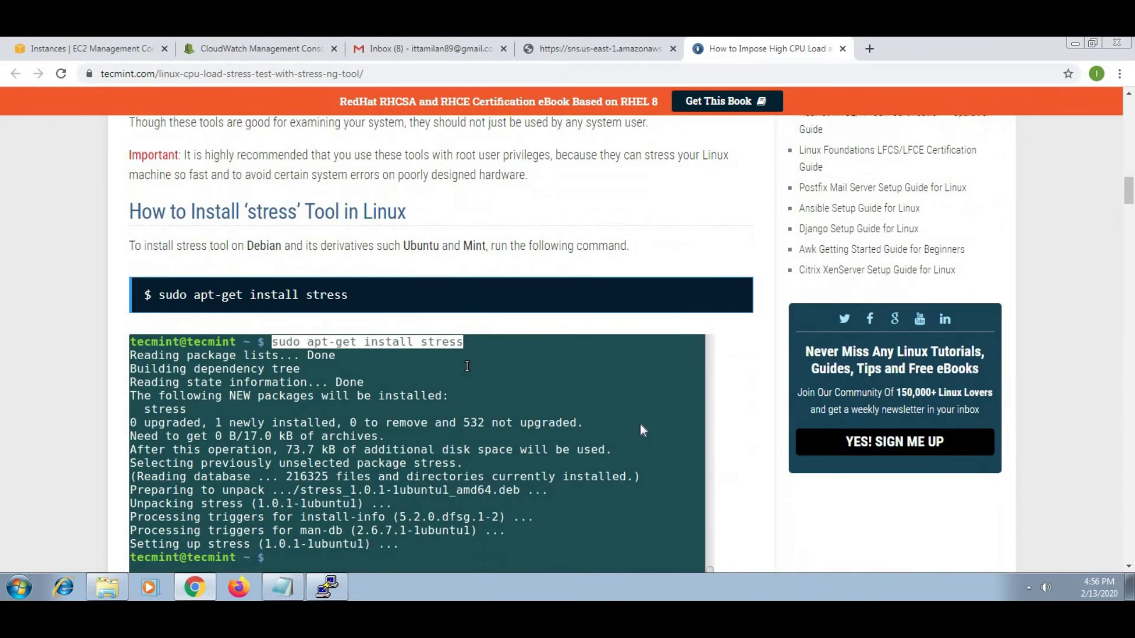
Select the article's stress install command, switch to the PuTTY terminal and run top to view the instance's CPU usage
drag(361, 296, 158, 295)
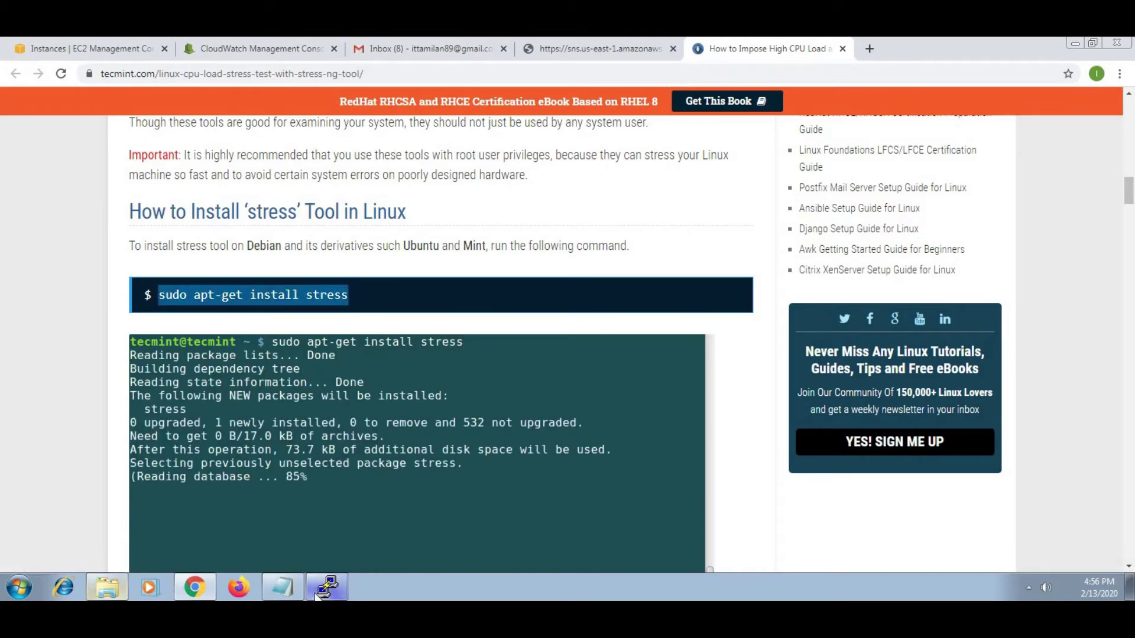
click(327, 587)
text(t)
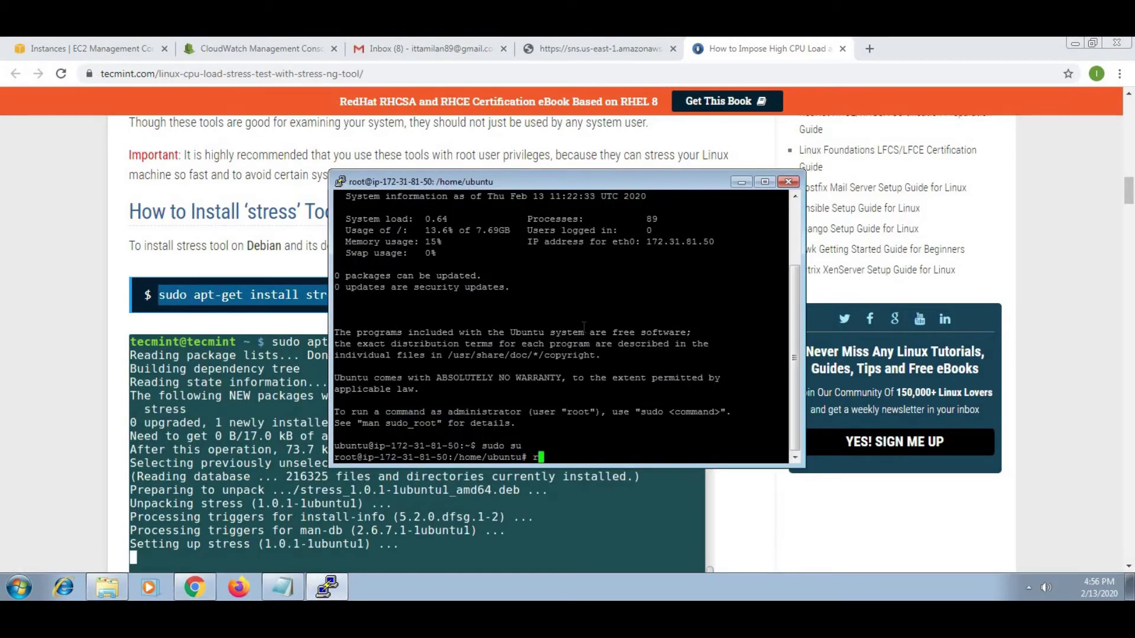
text(op)
key(Return)
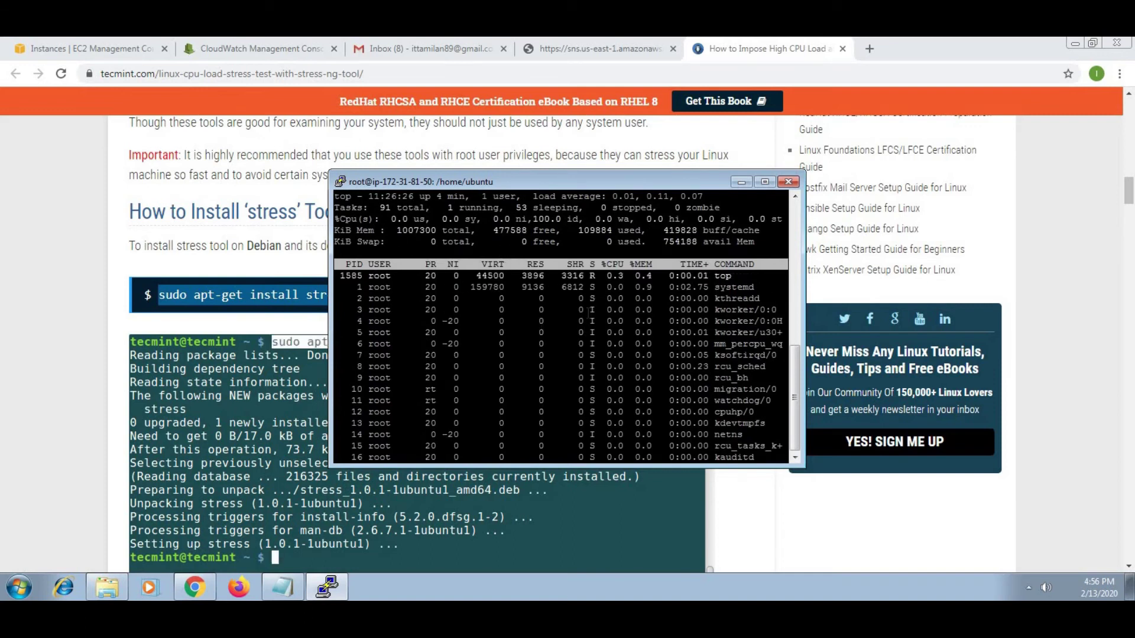
Copy the install command from the article and try running sudo apt-get install stress in the PuTTY terminal
click(742, 182)
right_click(280, 292)
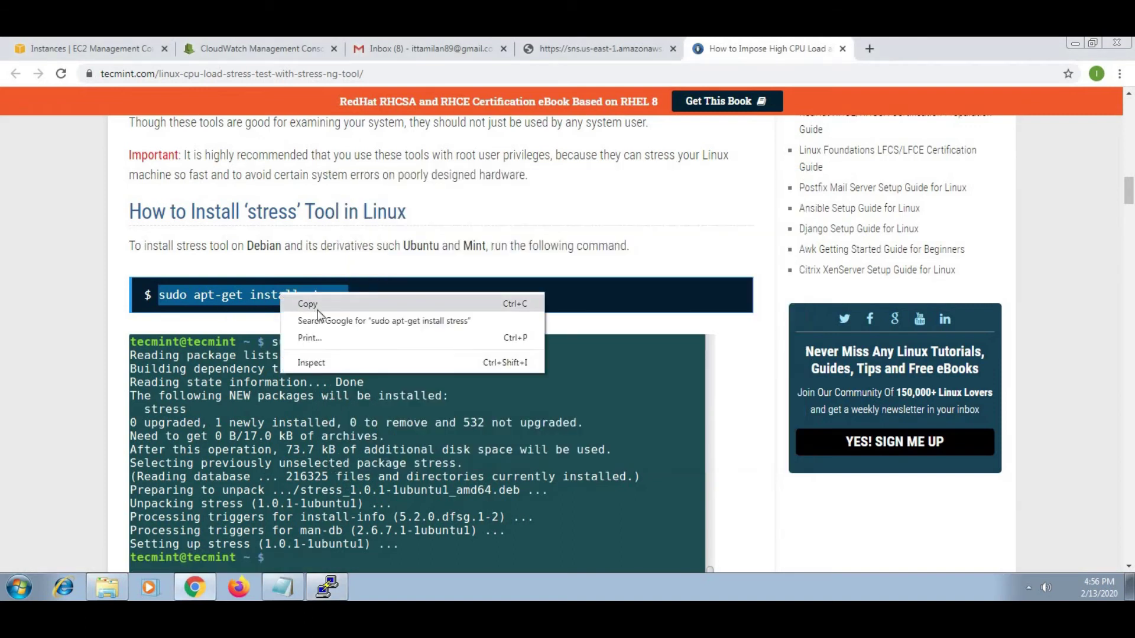
click(301, 300)
click(328, 587)
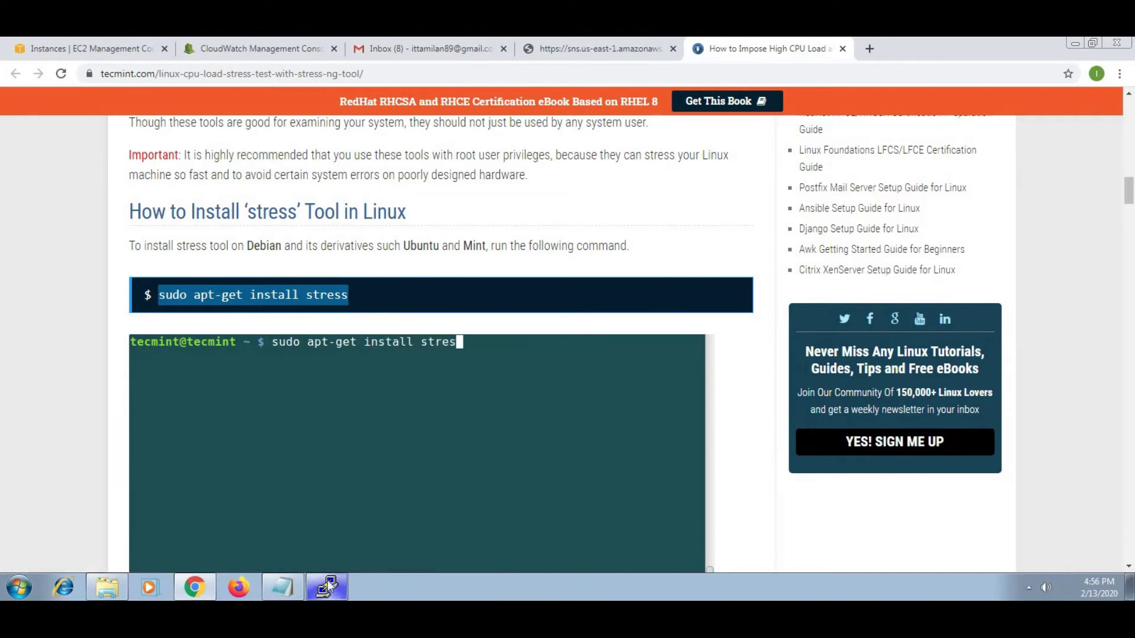
right_click(599, 336)
key(Return)
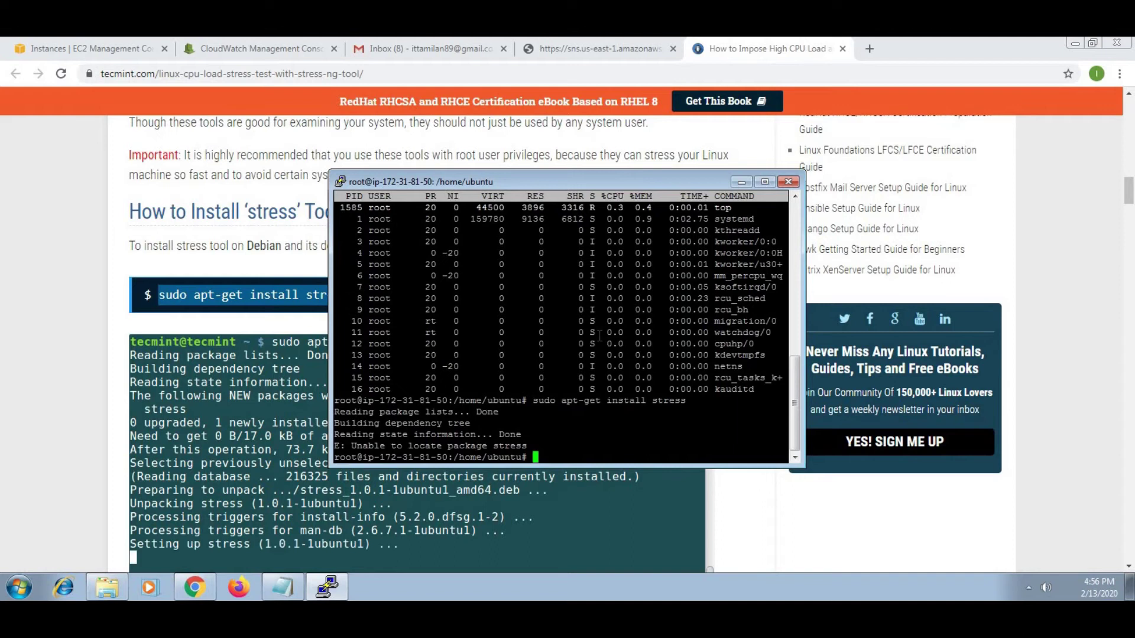
Edit the previous terminal command into sudo apt-get update and run it to refresh the package lists
key(Up)
key(BackSpace)
key(BackSpace)
key(BackSpace)
key(BackSpace)
key(BackSpace)
key(BackSpace)
key(BackSpace)
key(BackSpace)
key(BackSpace)
key(BackSpace)
key(BackSpace)
key(BackSpace)
key(BackSpace)
key(BackSpace)
text(update)
key(Return)
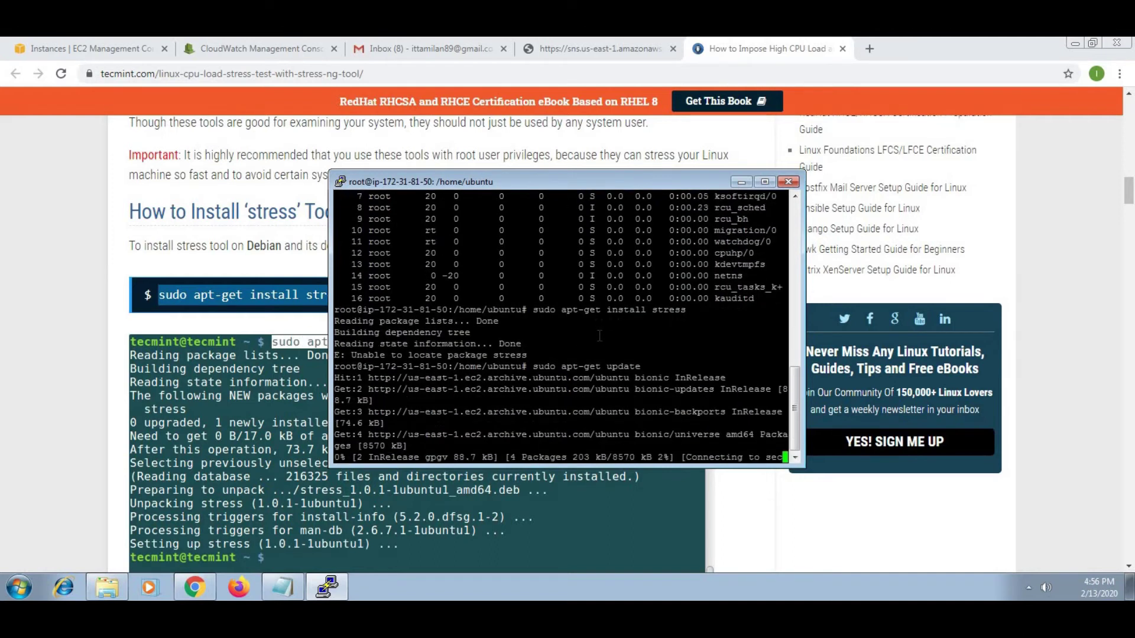
Copy the article's install command again and run sudo apt-get install stress in the terminal
right_click(282, 307)
click(282, 307)
click(327, 587)
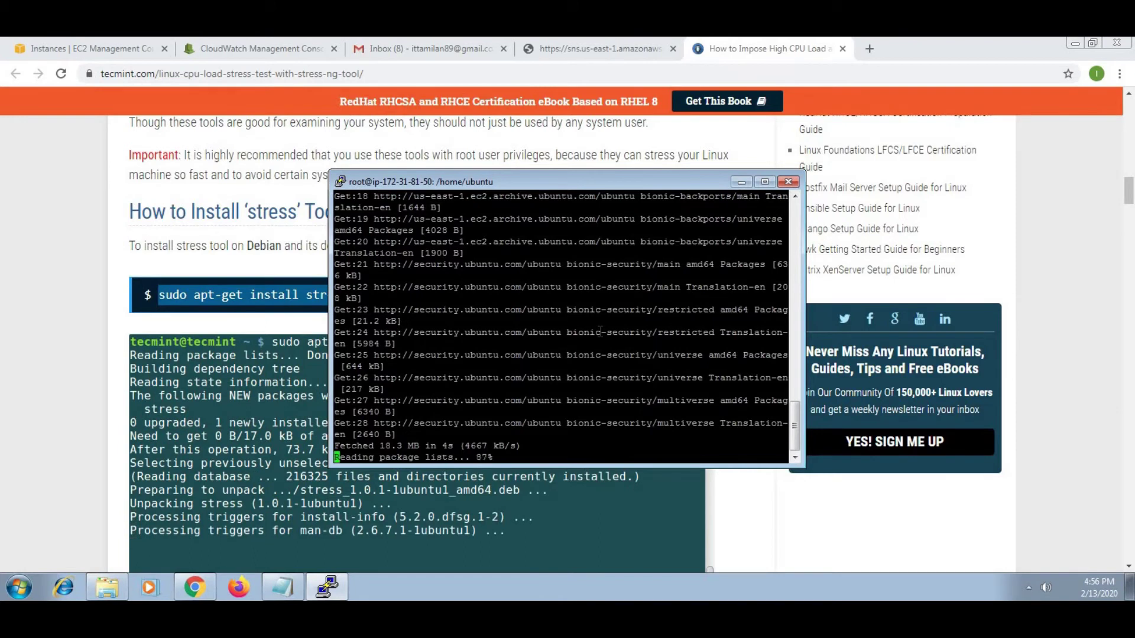
right_click(600, 333)
key(Return)
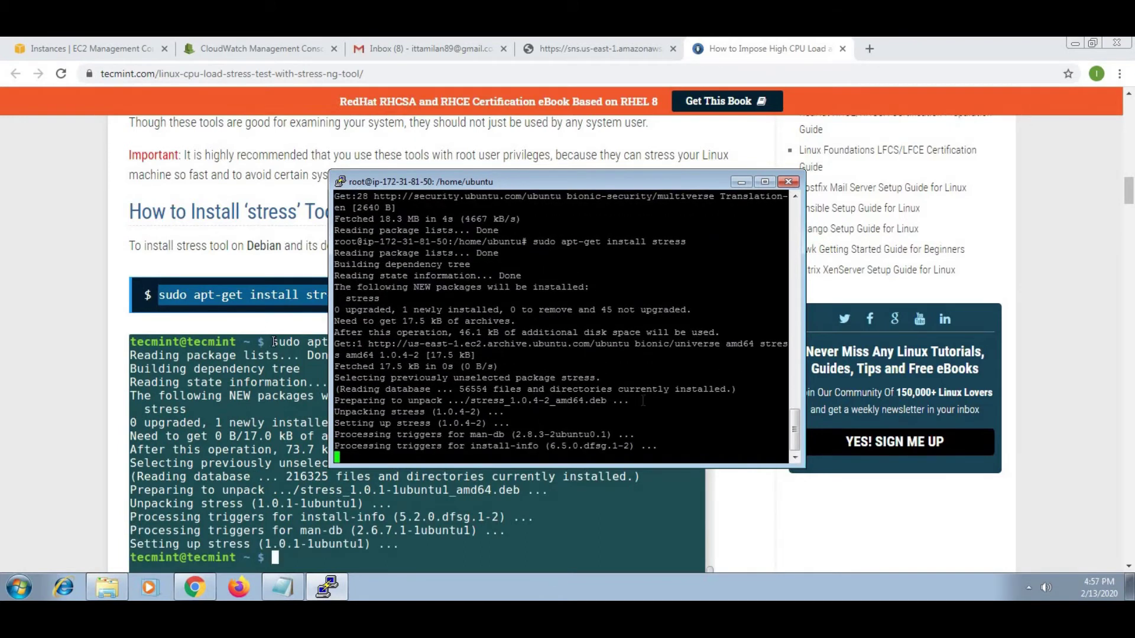
Copy the article's general syntax line and try running sudo stress option argument in the terminal
click(83, 299)
scroll(124, 331, down, 2)
scroll(124, 332, down, 5)
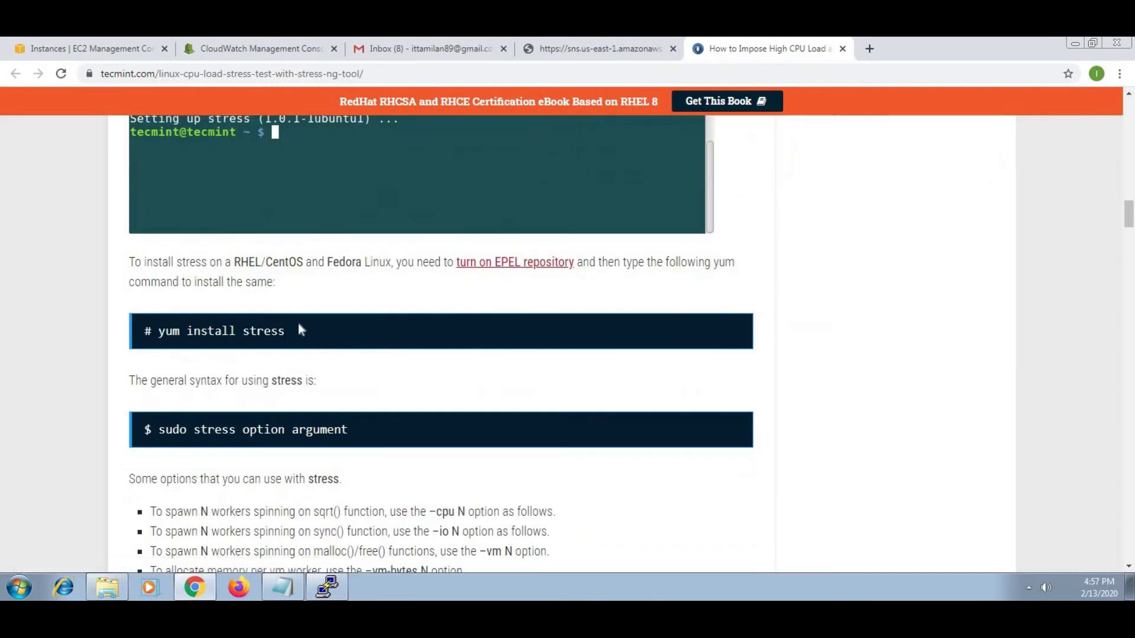
scroll(392, 428, down, 2)
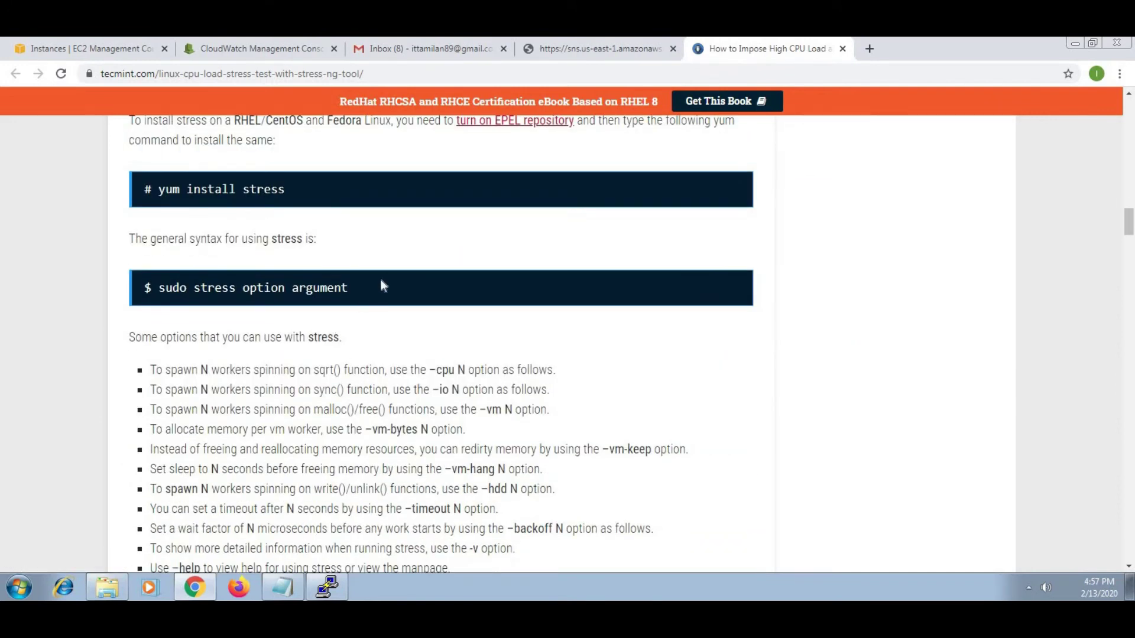
drag(381, 287, 158, 288)
right_click(167, 287)
click(189, 297)
scroll(506, 414, down, 3)
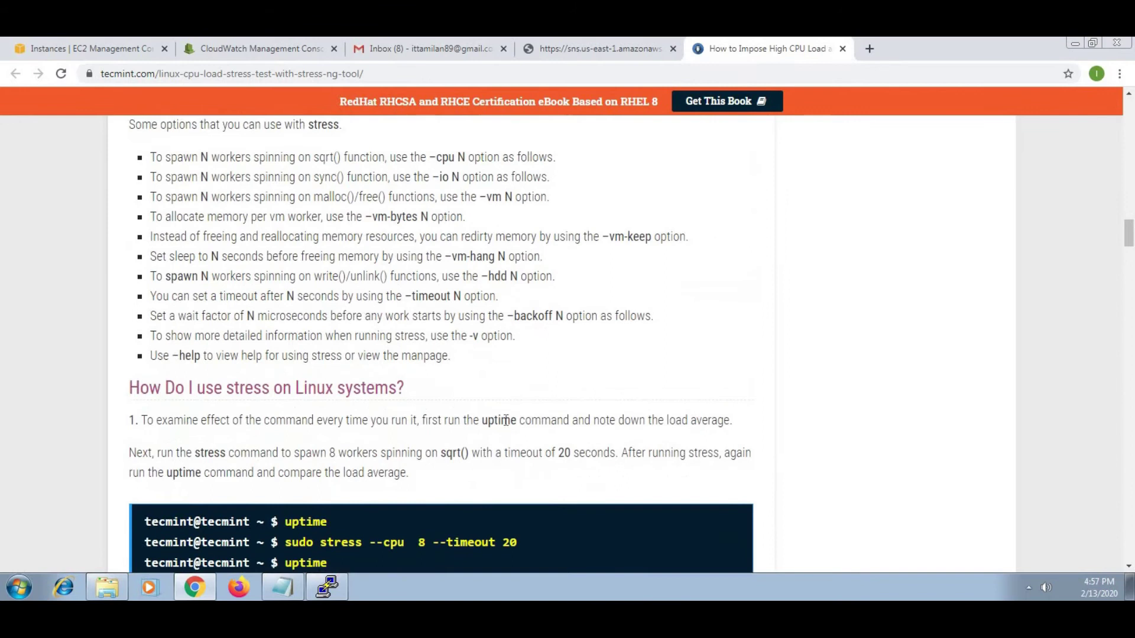
scroll(506, 420, down, 4)
click(327, 587)
right_click(637, 306)
key(Return)
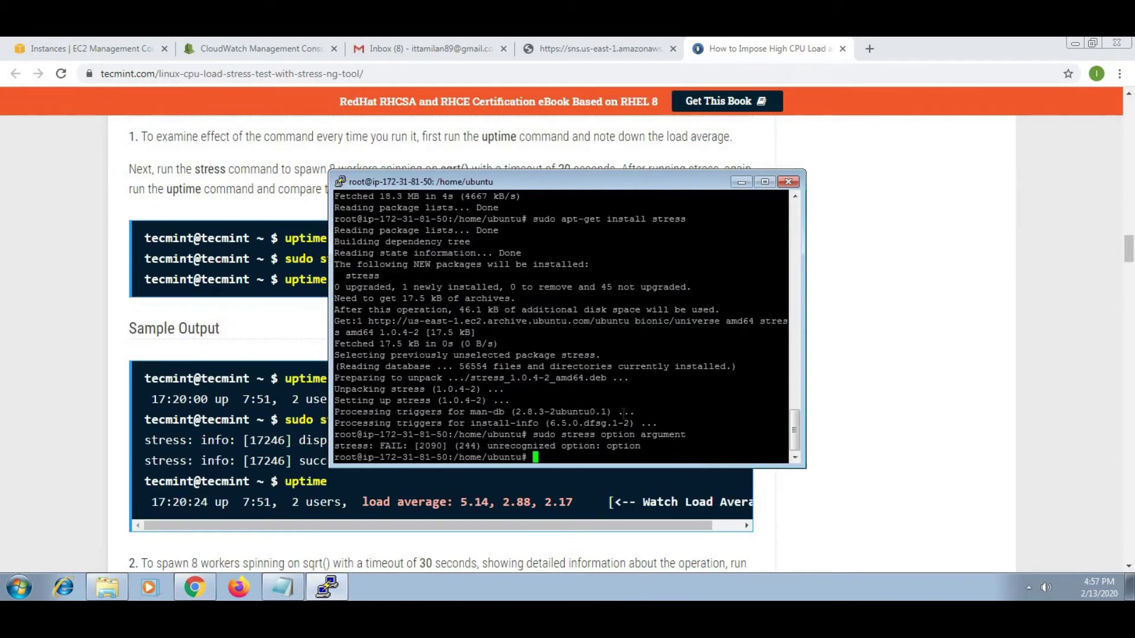
Copy the first uptime command from the article and run it in the terminal to check the load average
drag(285, 238, 364, 238)
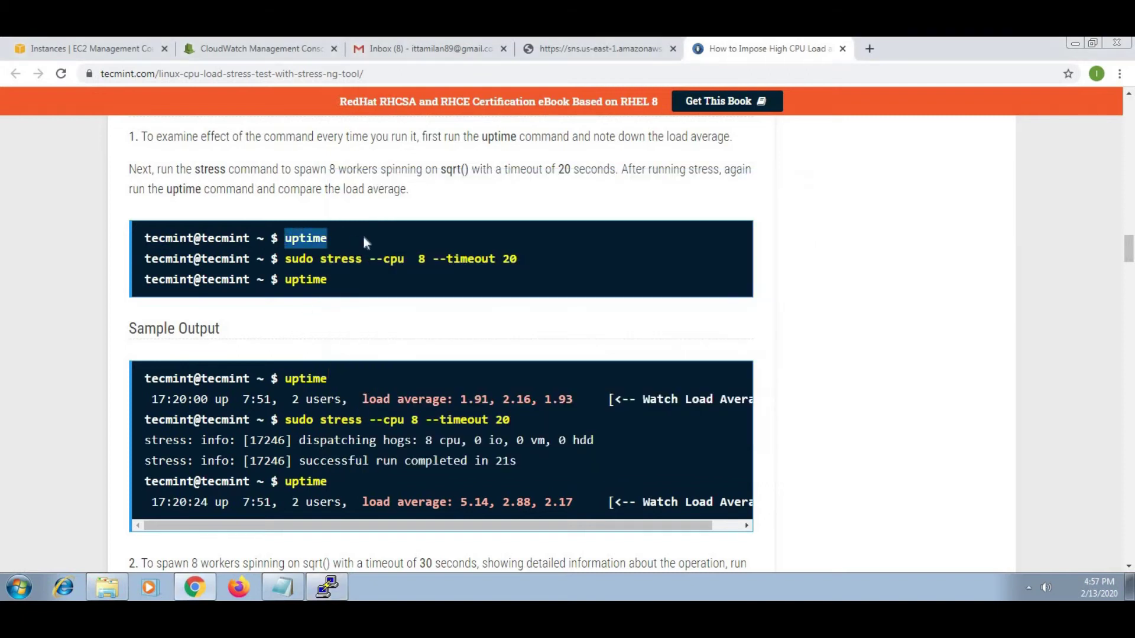
click(326, 587)
right_click(555, 378)
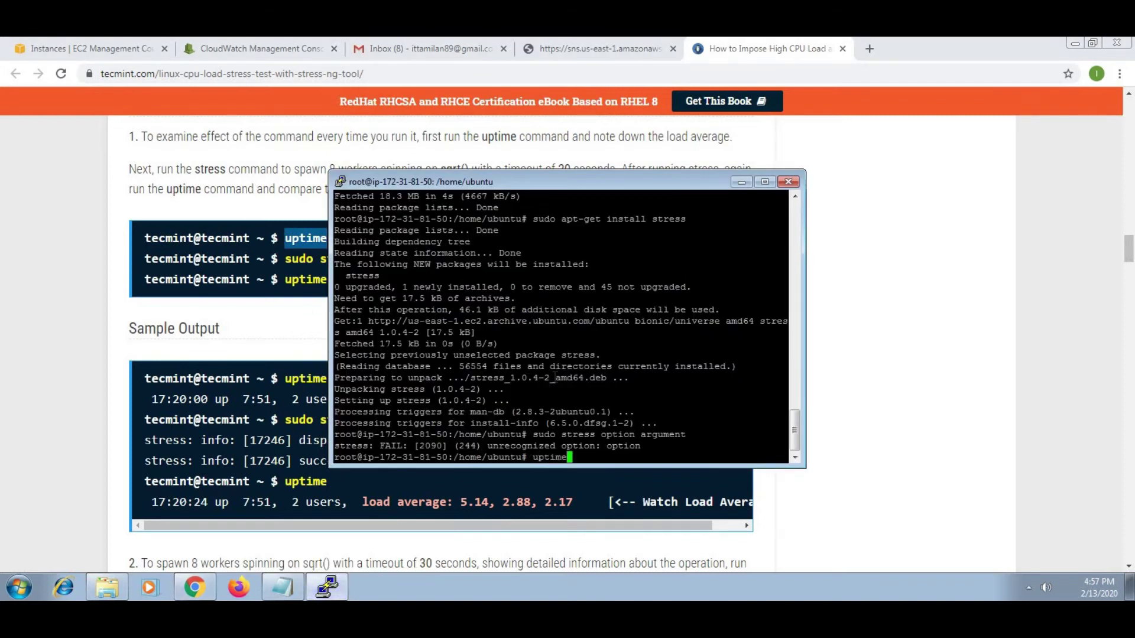
key(Return)
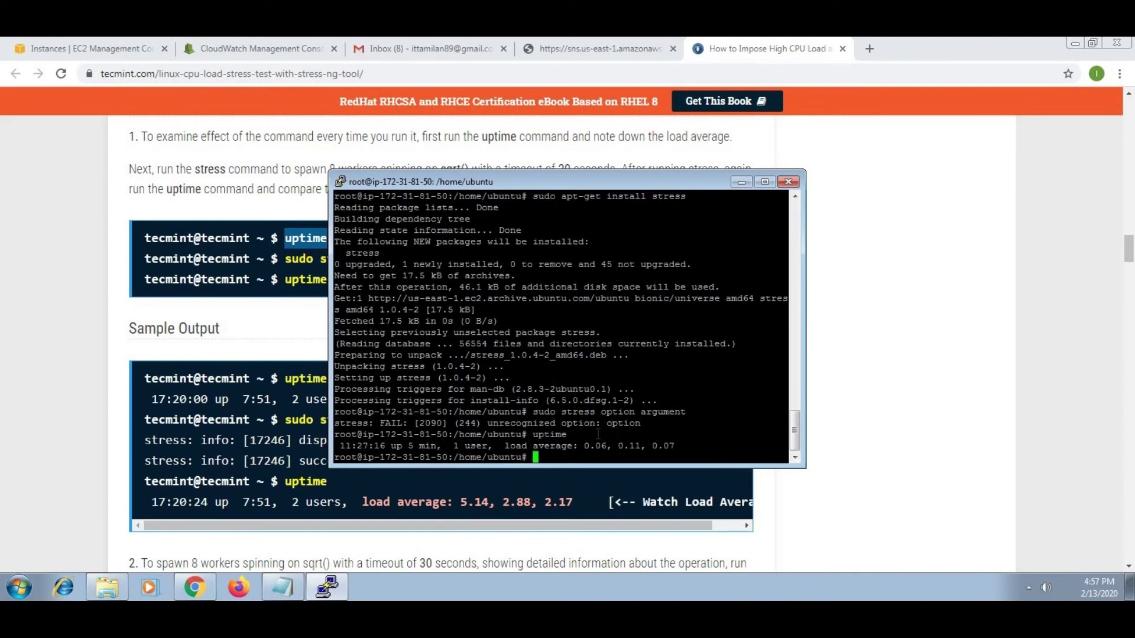
Copy the article's CPU stress command and run sudo stress --cpu 8 --timeout 20 in the terminal
click(291, 275)
drag(287, 258, 495, 259)
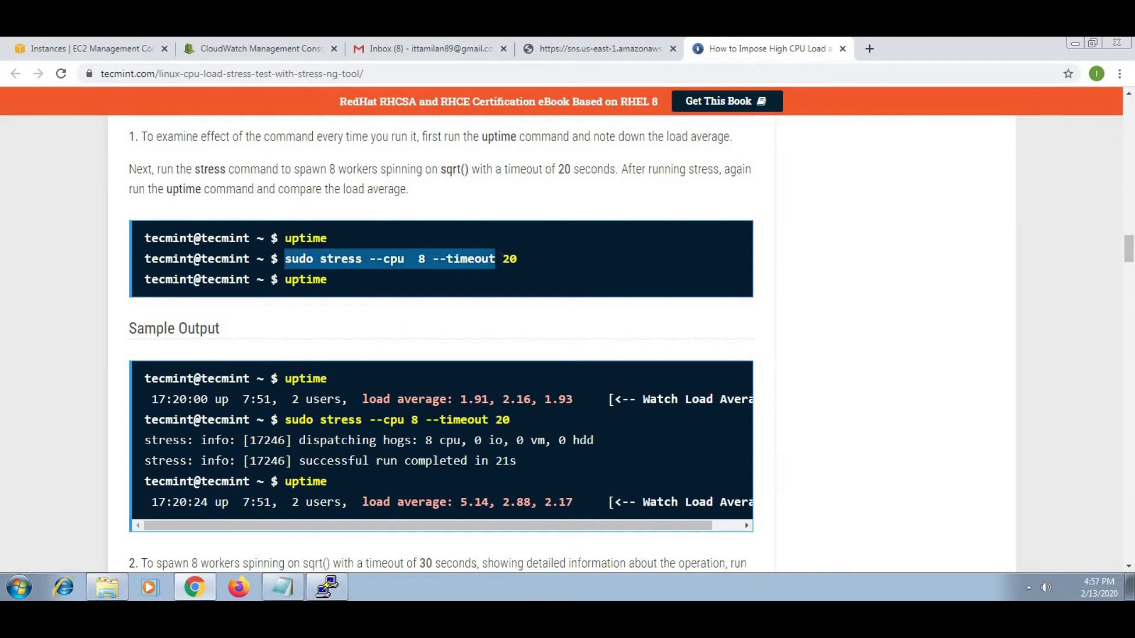
click(321, 563)
click(326, 587)
right_click(617, 347)
key(Return)
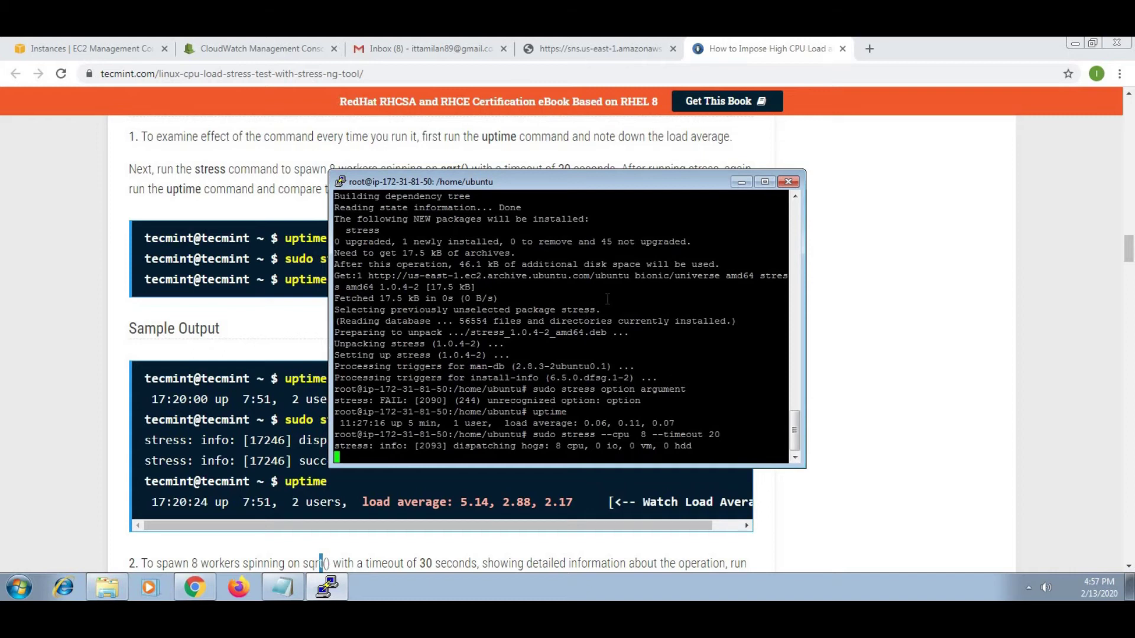
Check the Gmail inbox for an alarm email, and review the EC2 instance's monitoring and the CloudWatch alarm list
click(423, 48)
click(55, 209)
click(89, 49)
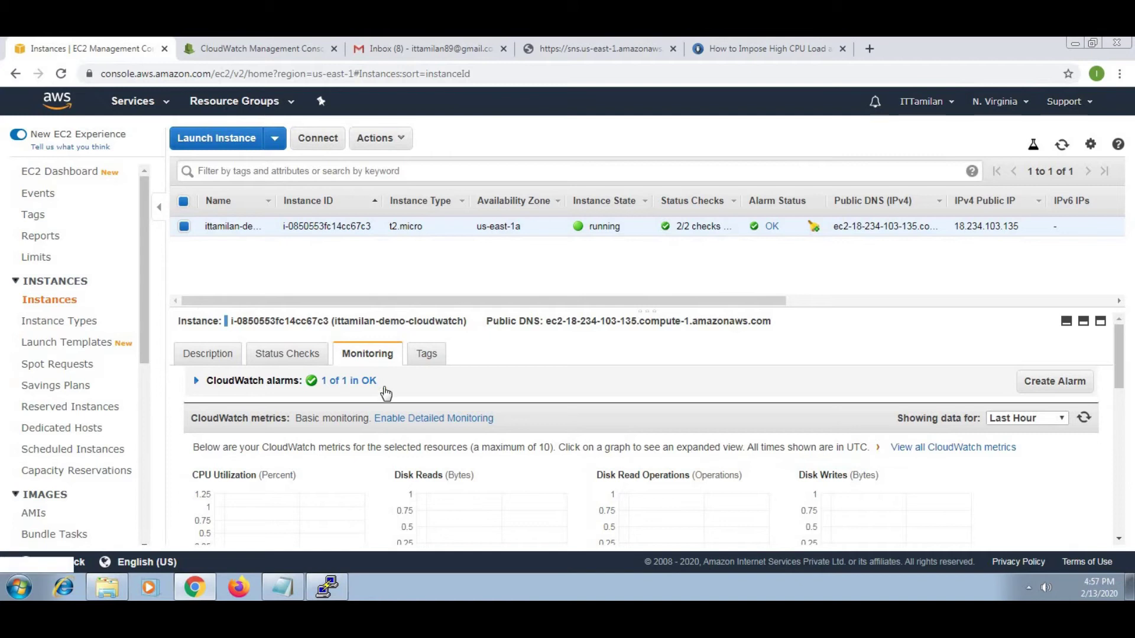
click(382, 52)
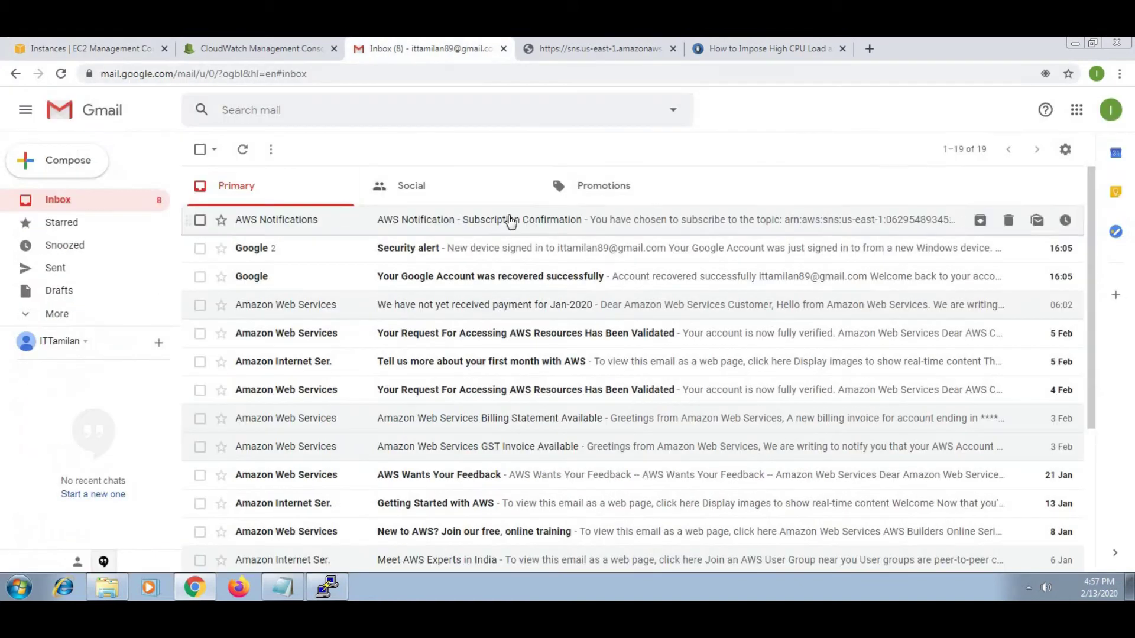
click(249, 50)
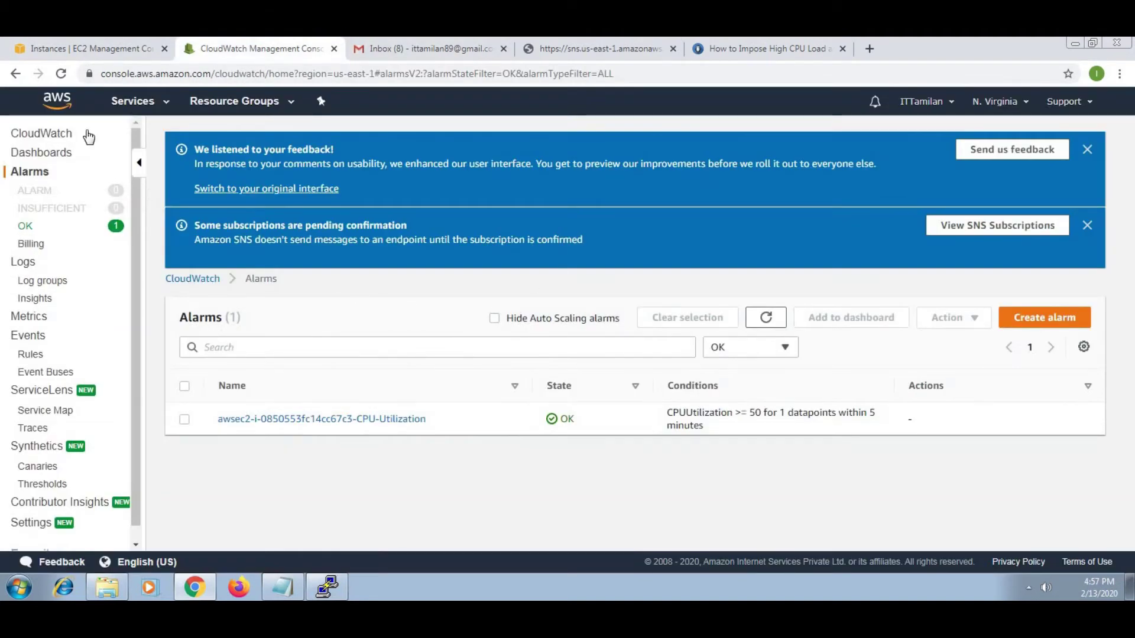
click(109, 51)
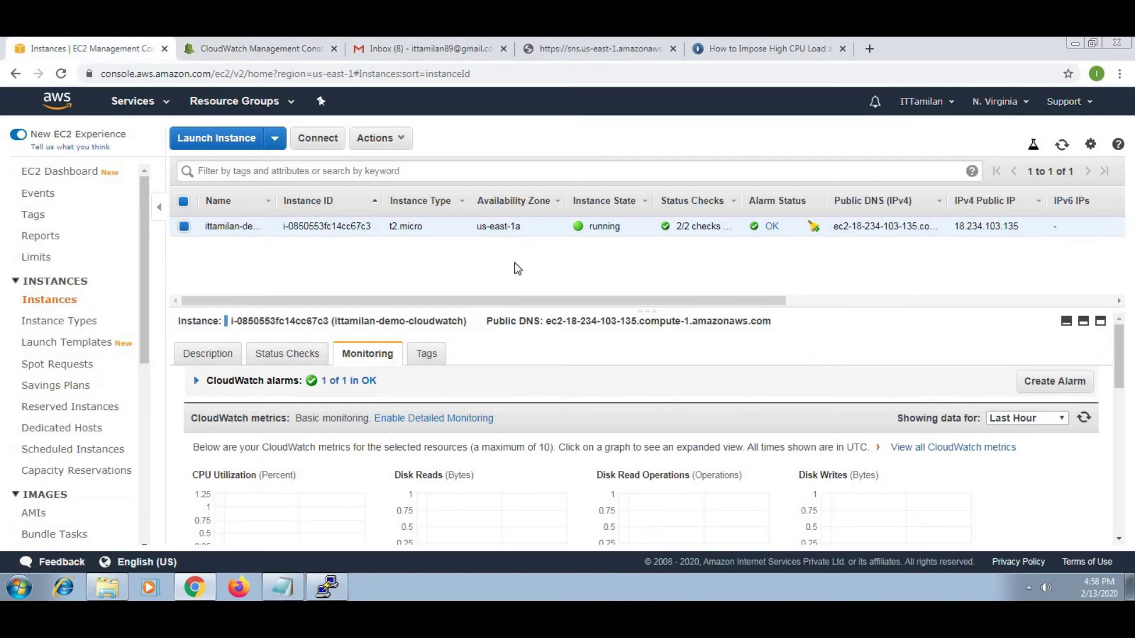
Run top in the PuTTY terminal to inspect CPU usage after the stress run, and quit it
click(327, 587)
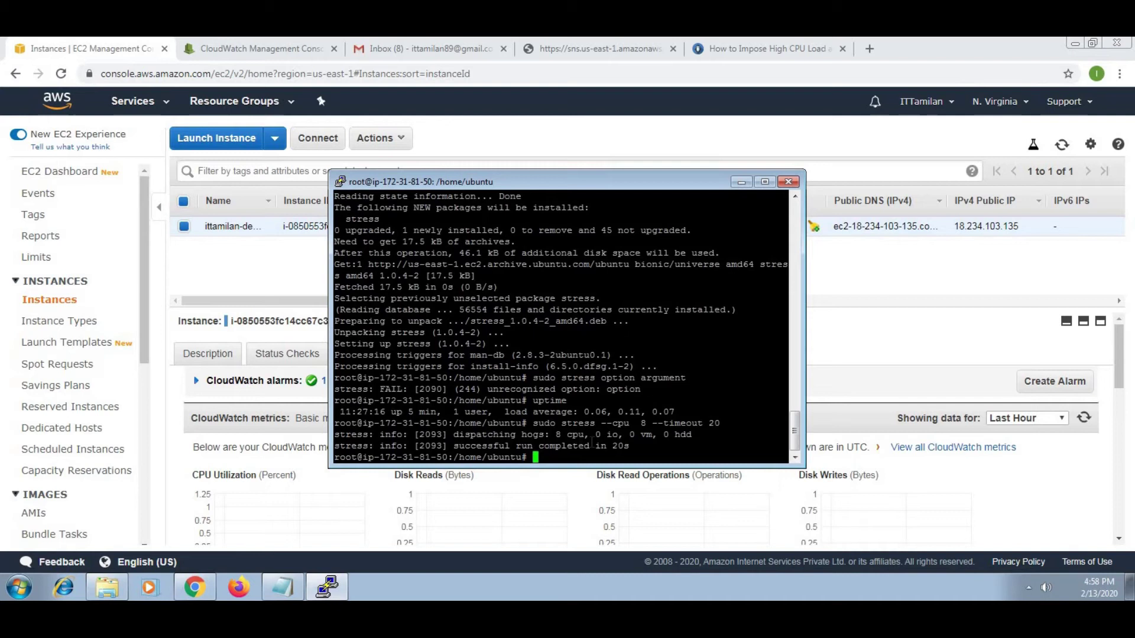
text(top)
key(Return)
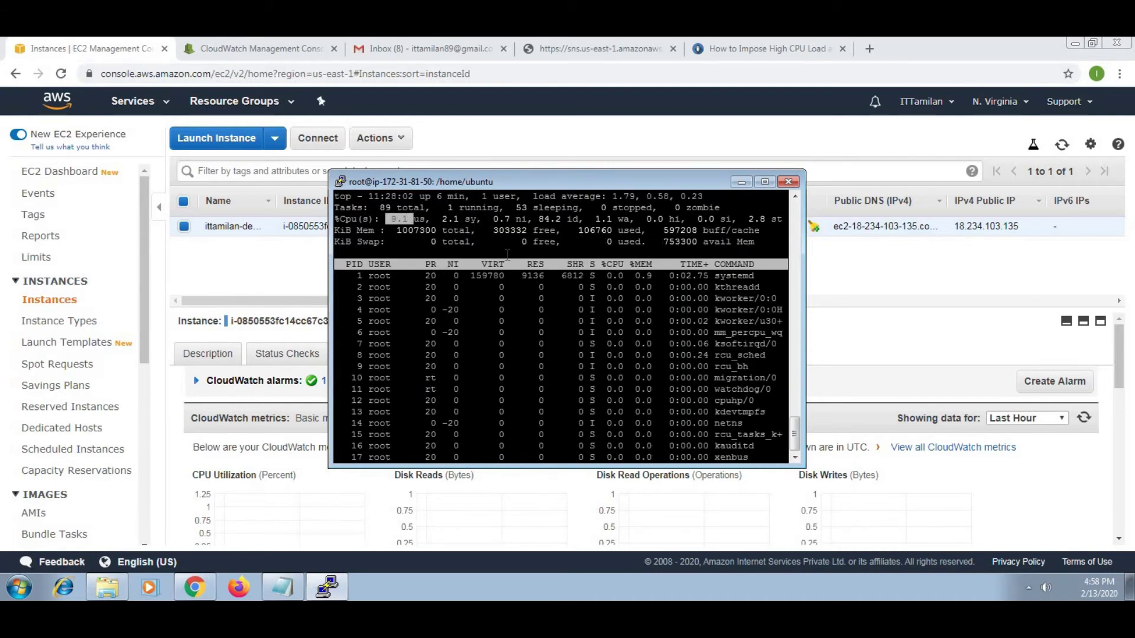
key(q)
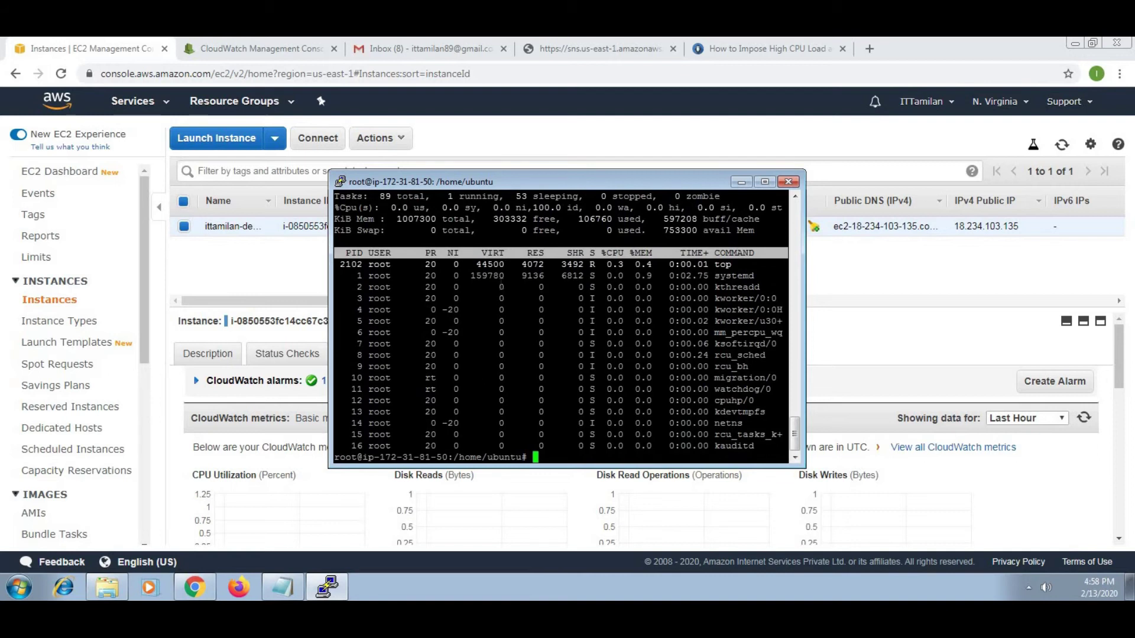
Copy the second uptime command from the TecMint article and run it in the terminal to recheck the load average
click(745, 50)
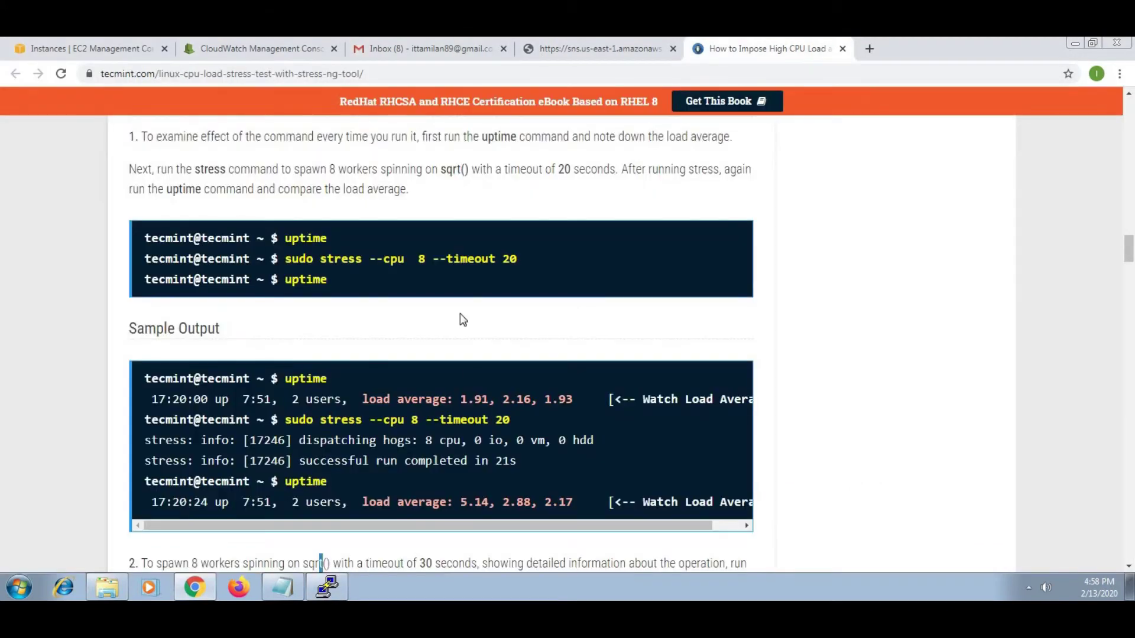
drag(354, 279, 302, 279)
double_click(303, 279)
right_click(286, 279)
click(317, 290)
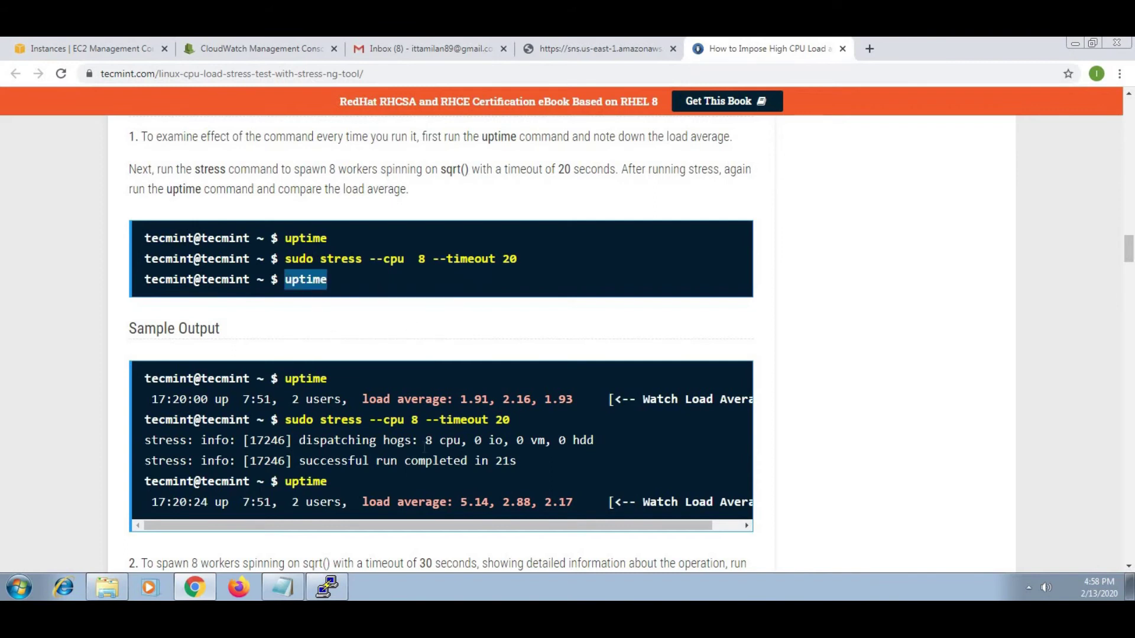
click(327, 587)
right_click(531, 385)
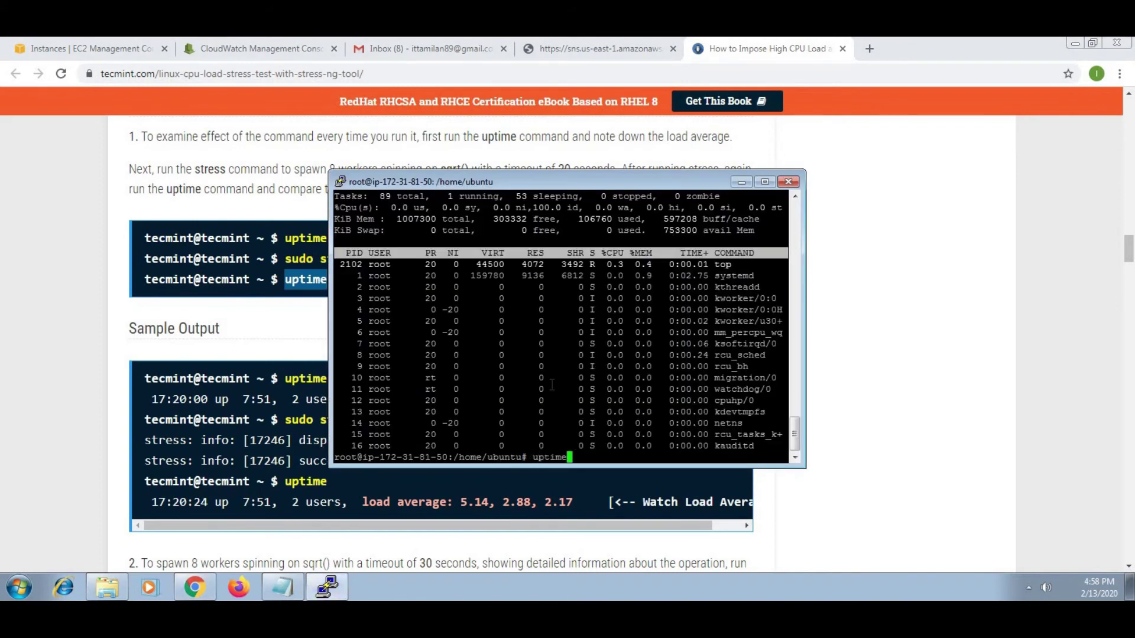
key(Return)
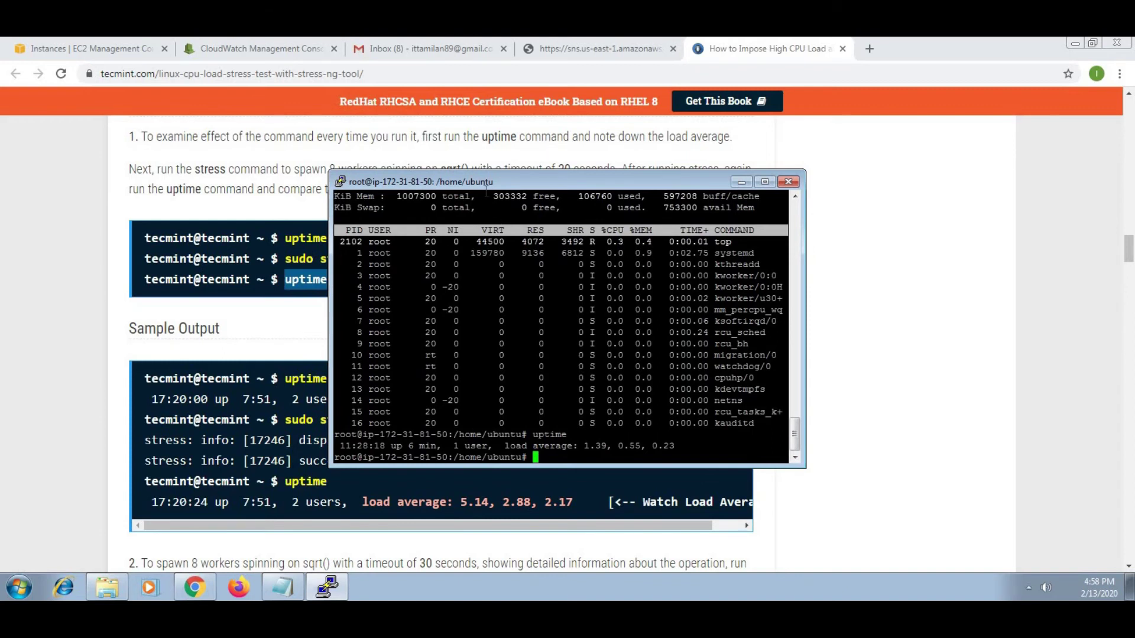
Move the terminal window aside, copy the stress command from the article's sample output and run sudo stress --cpu 8 --timeout 20 again
drag(486, 182, 616, 132)
drag(285, 420, 530, 420)
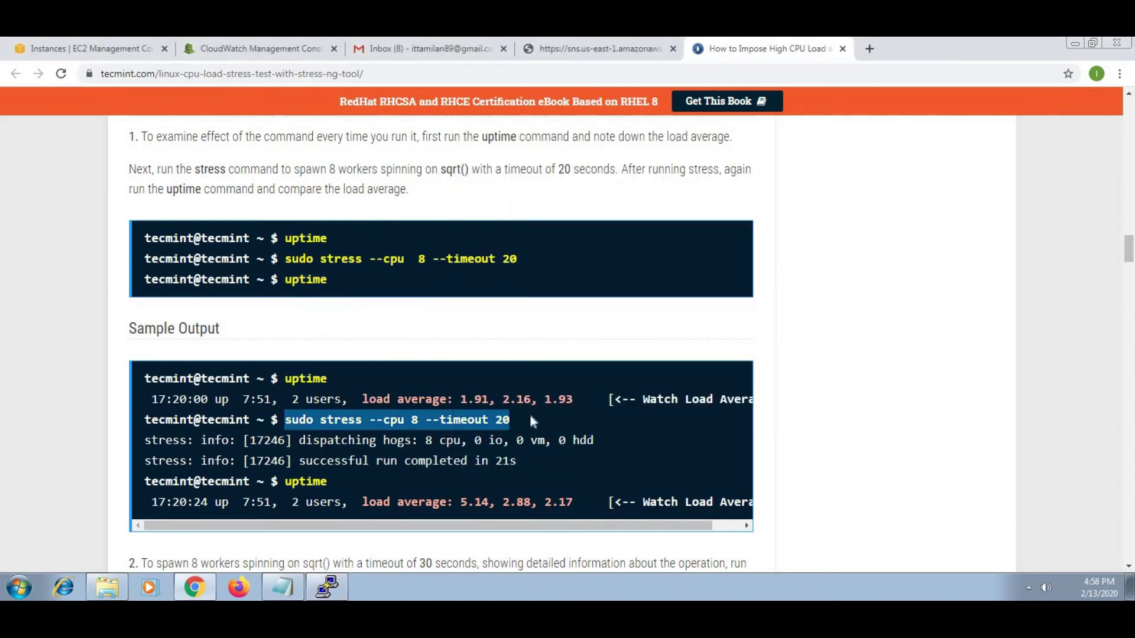
key(ctrl+c)
click(327, 587)
right_click(632, 355)
key(Return)
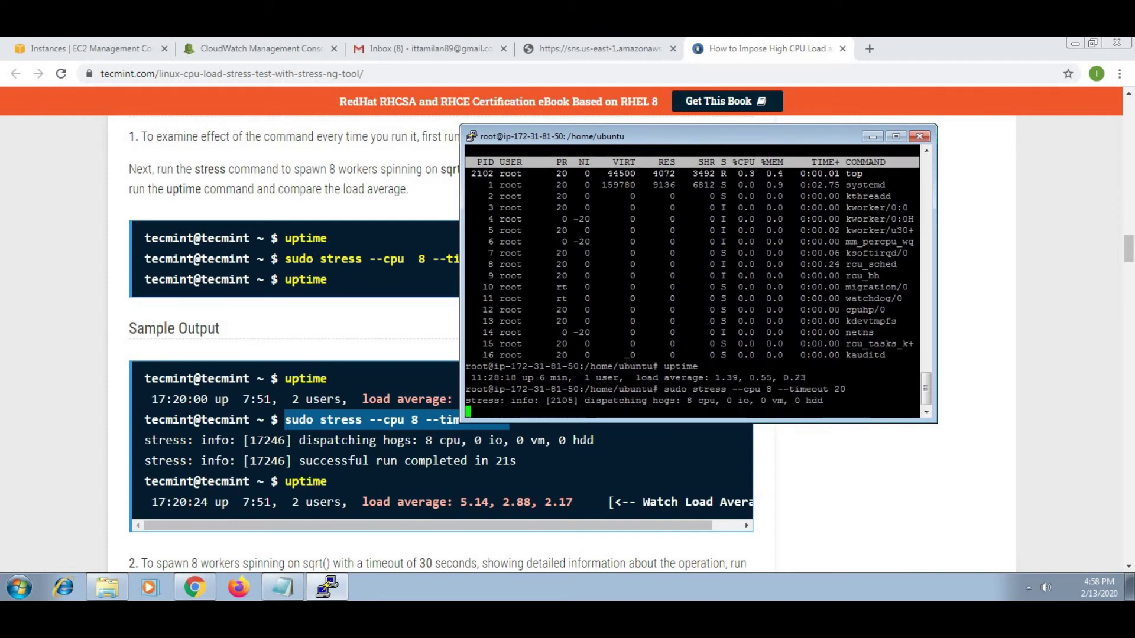
Copy the 30-second stress command from the article's second example and run sudo stress --cpu 8 -v --timeout 30s in the terminal
click(106, 374)
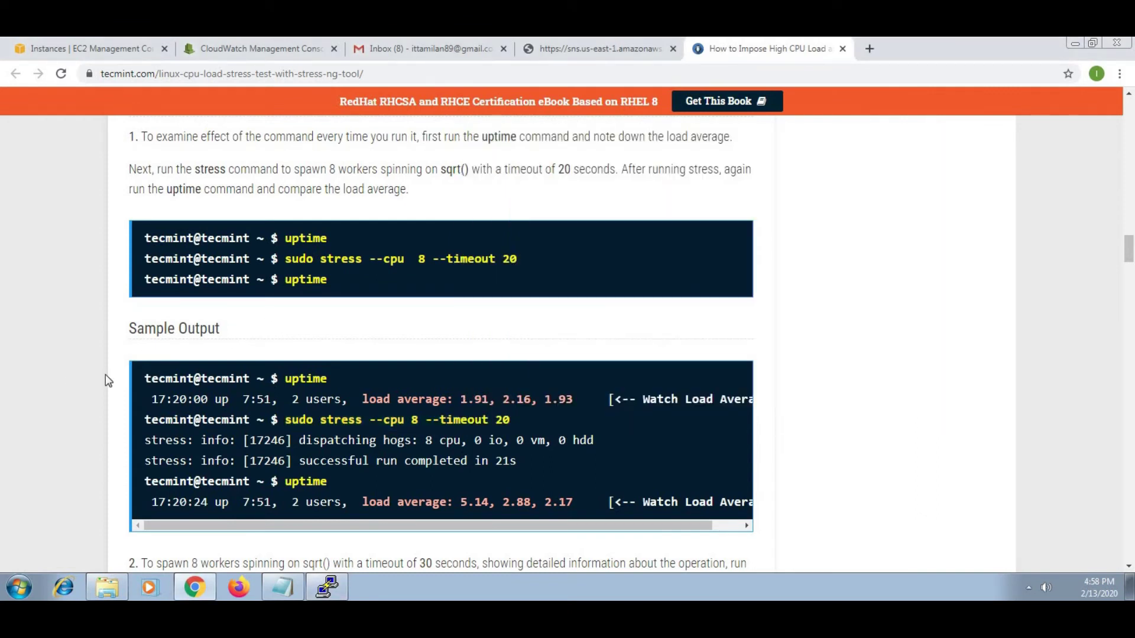
scroll(106, 374, down, 3)
scroll(106, 380, down, 2)
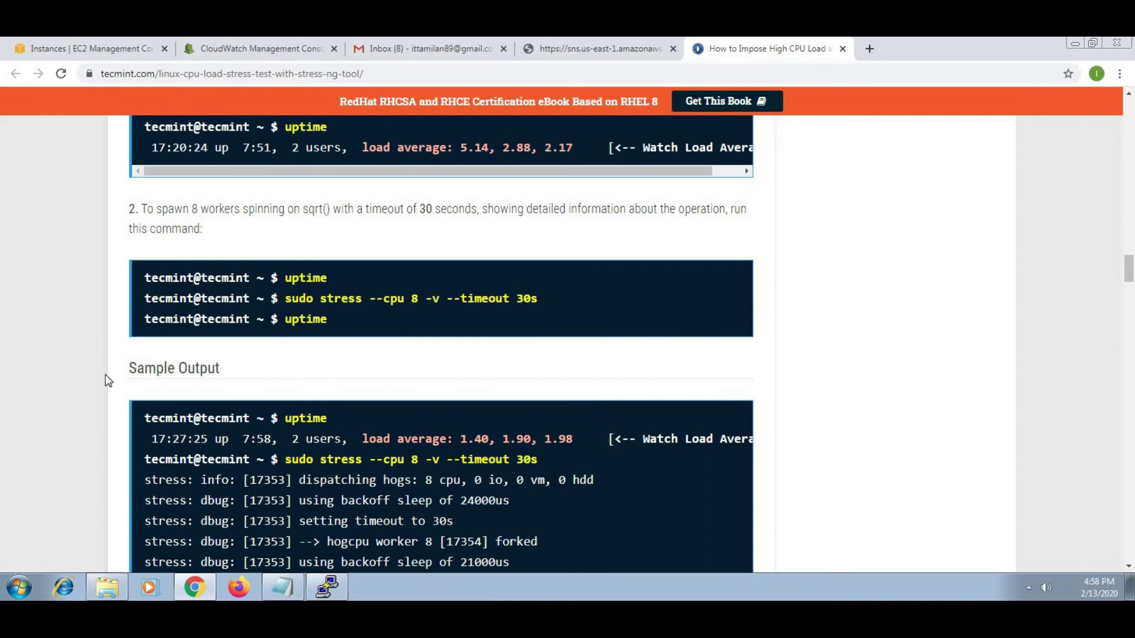
scroll(105, 378, down, 10)
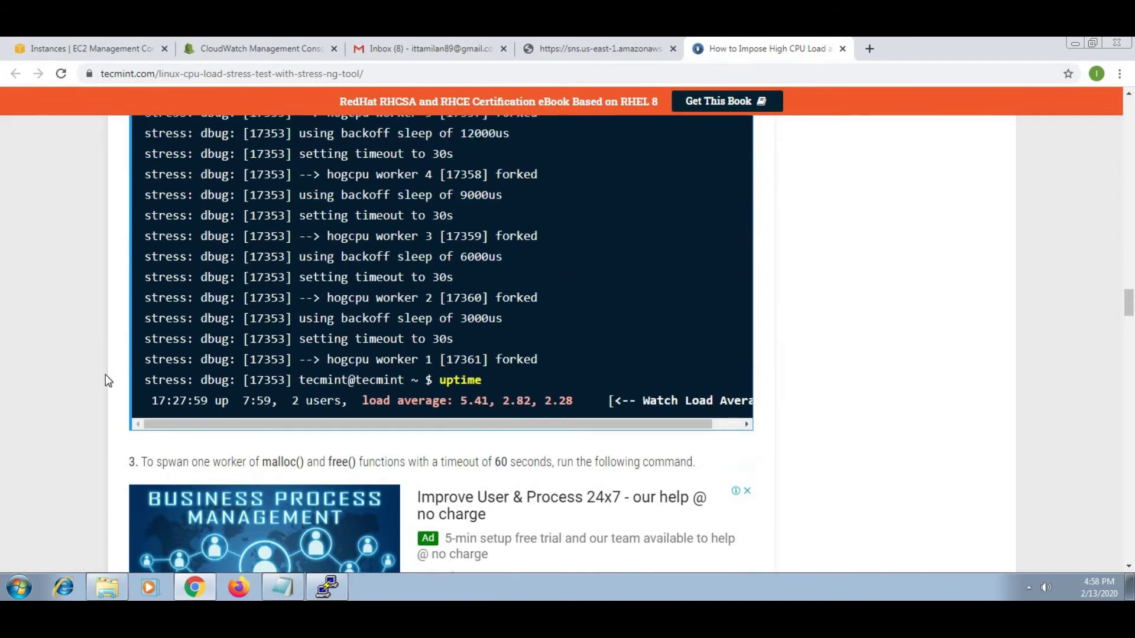
scroll(105, 380, up, 5)
drag(554, 175, 279, 176)
right_click(296, 177)
click(317, 185)
click(327, 588)
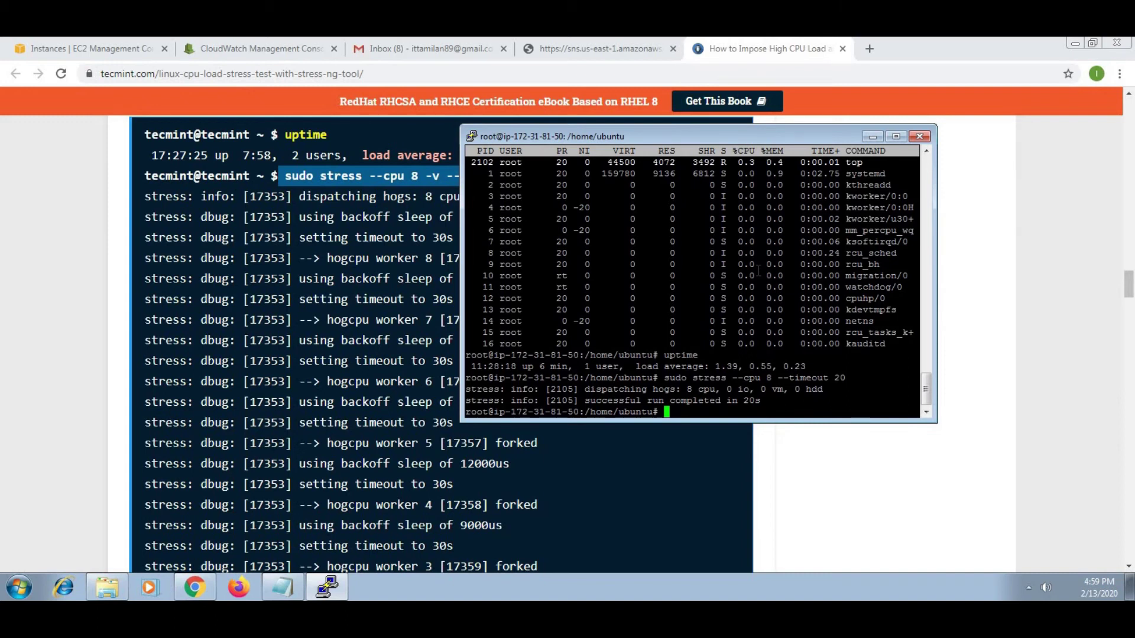
right_click(759, 271)
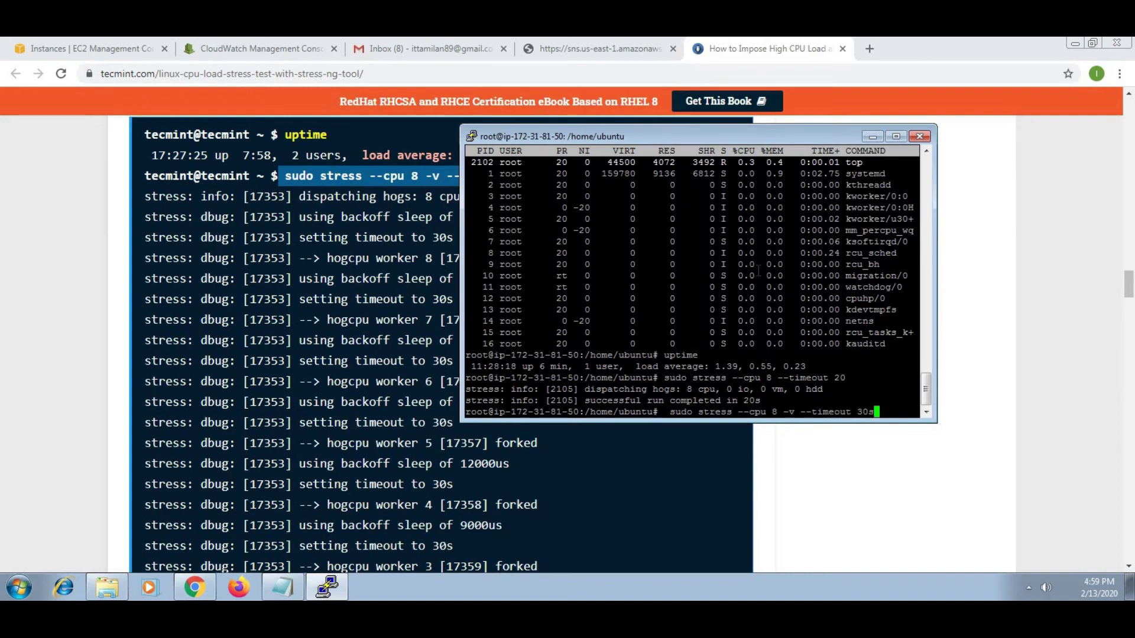
key(Return)
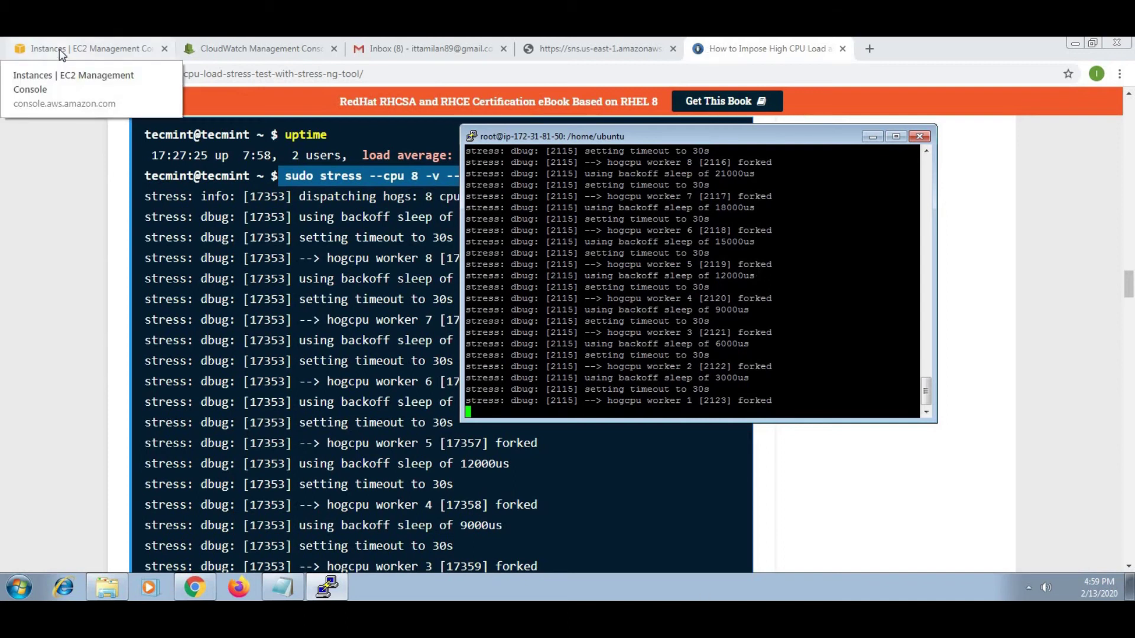
Check the instance's CloudWatch alarm status in the EC2 monitoring details and list alarms of any state in CloudWatch
click(82, 48)
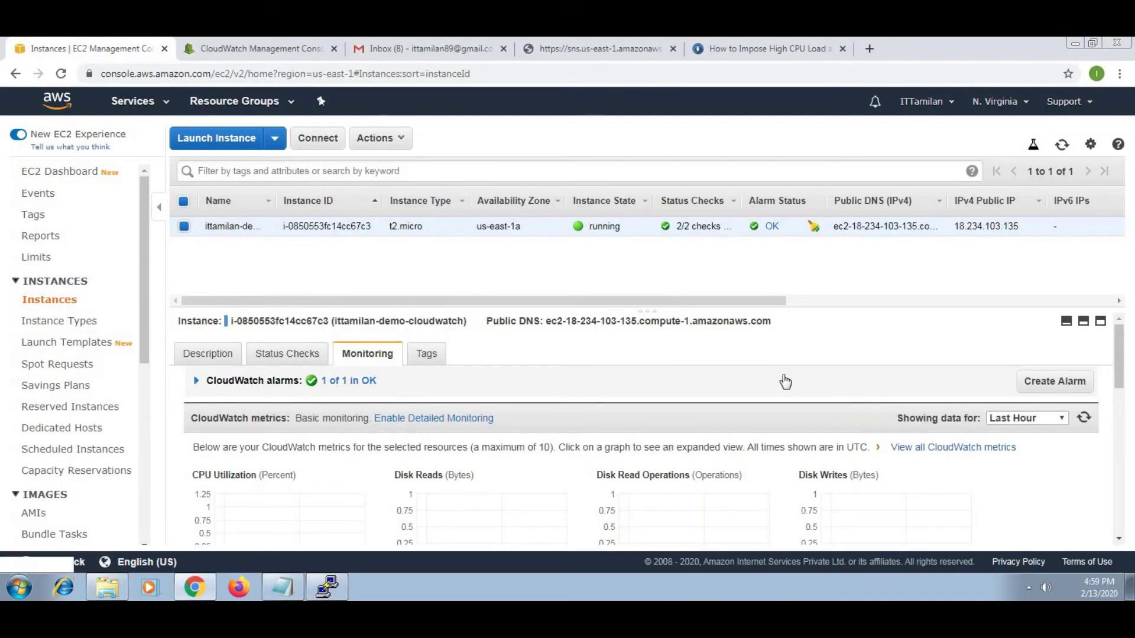
click(355, 383)
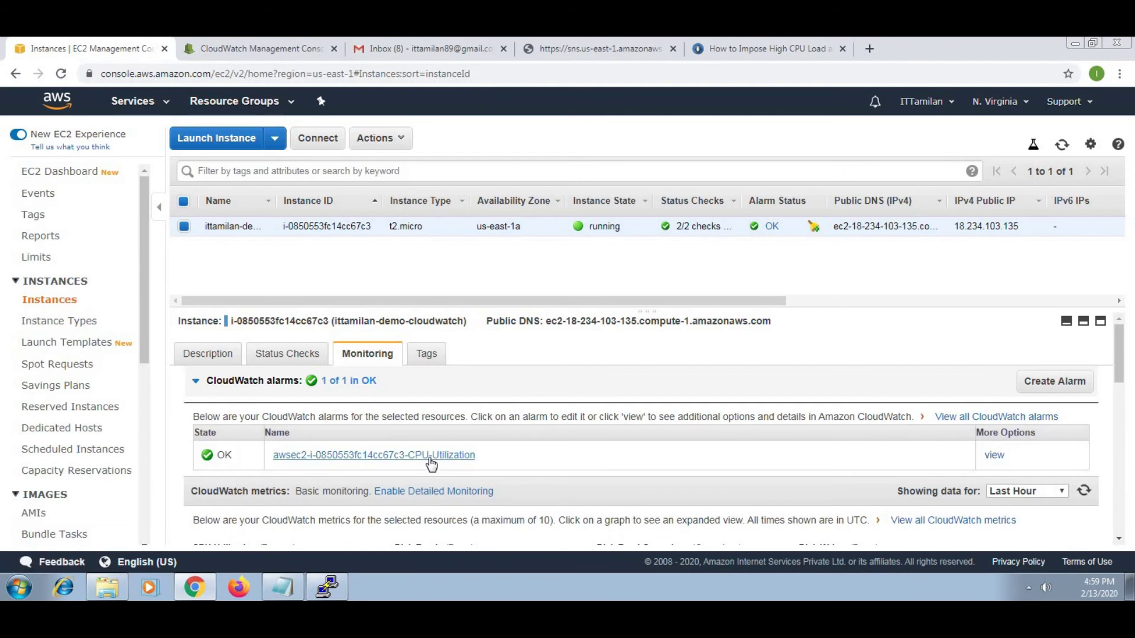
click(993, 455)
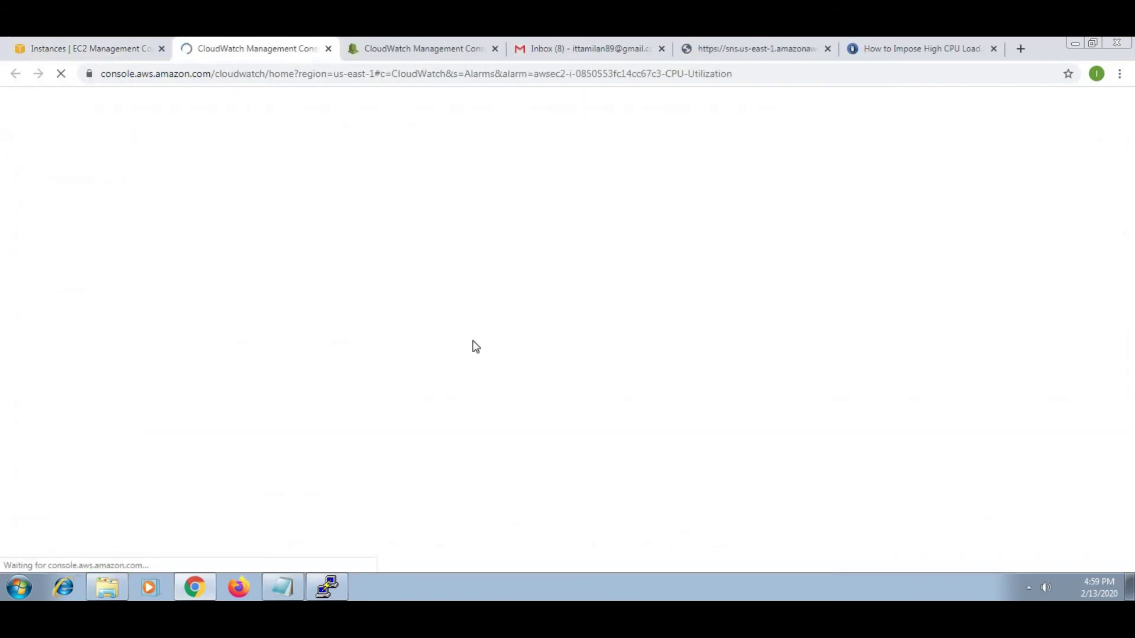
click(414, 59)
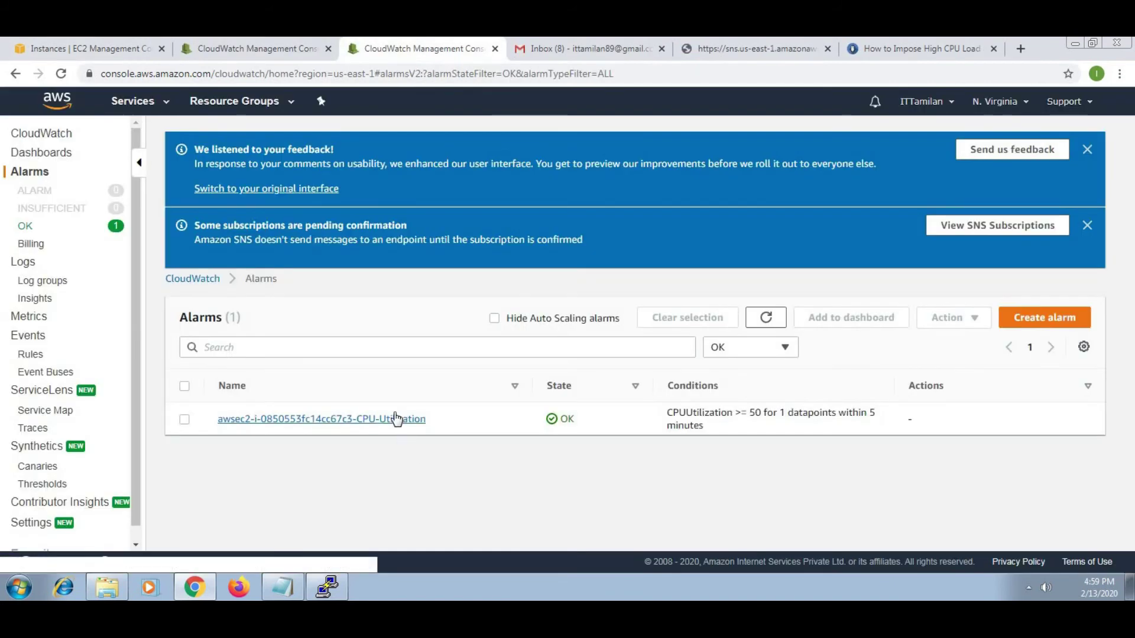
click(33, 172)
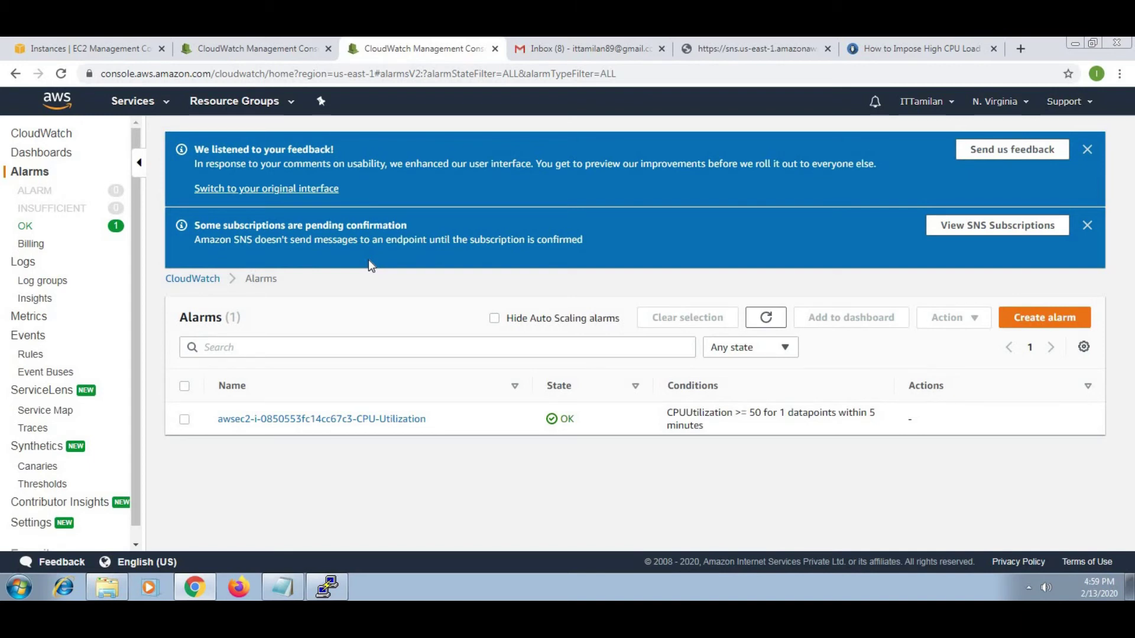
Open the CPU-Utilization alarm and review its graph, actions, history and threshold condition
click(388, 418)
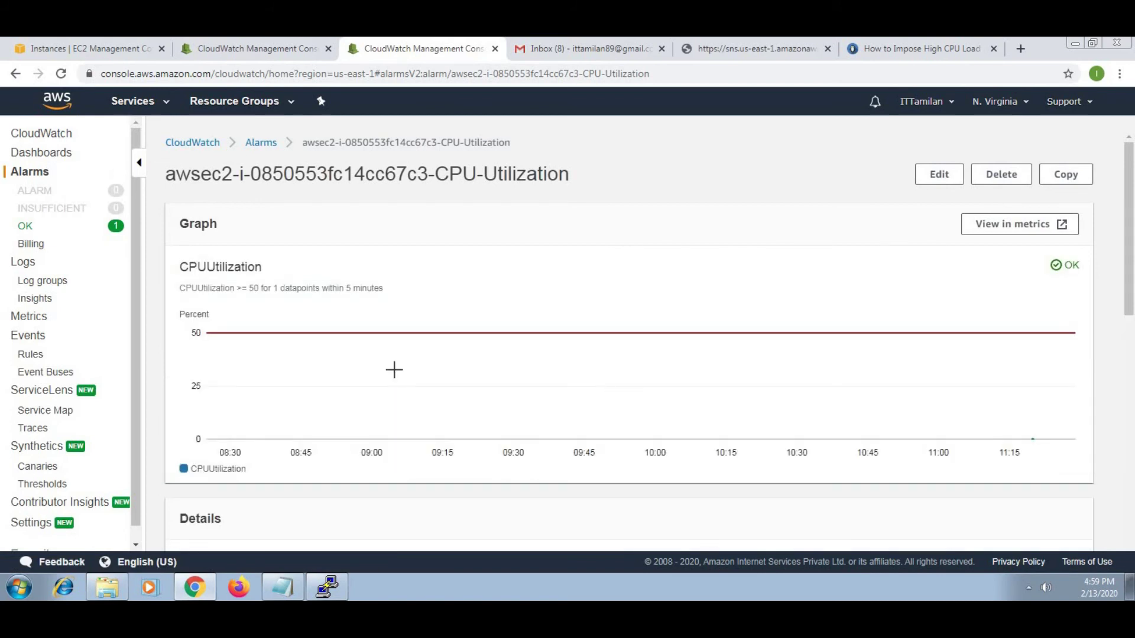
scroll(841, 484, down, 5)
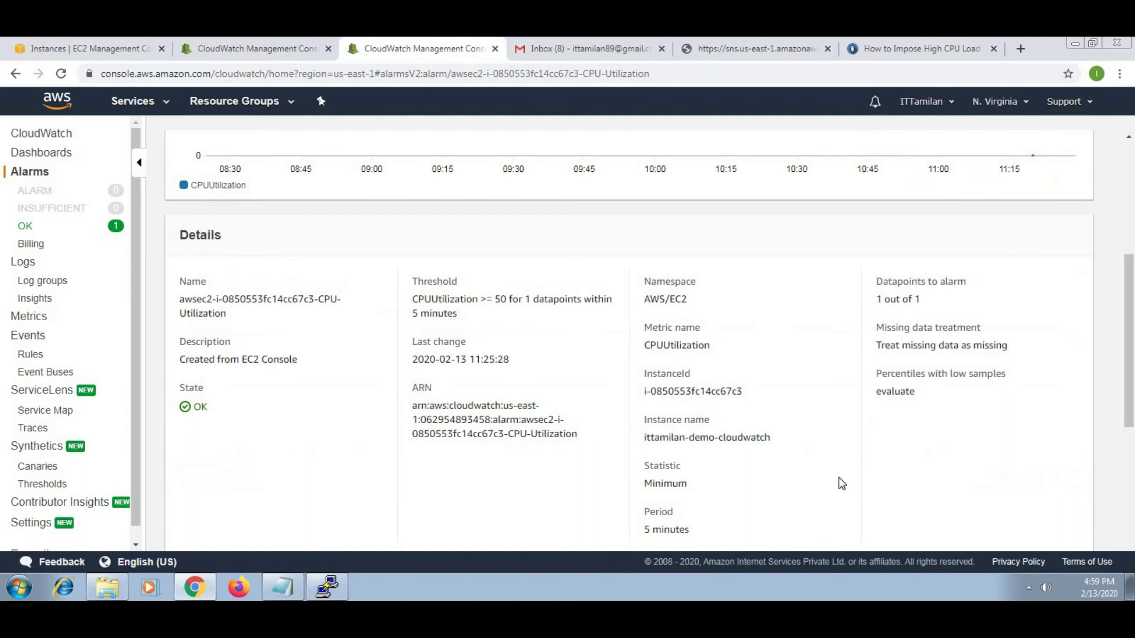
scroll(773, 474, down, 5)
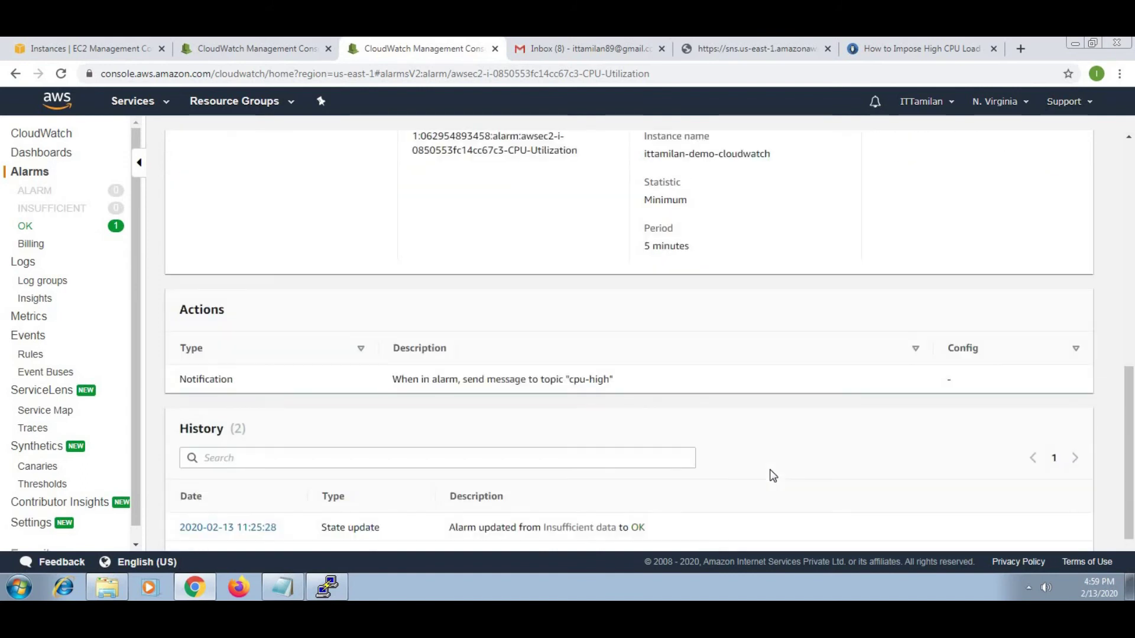
scroll(773, 476, down, 1)
scroll(773, 475, up, 5)
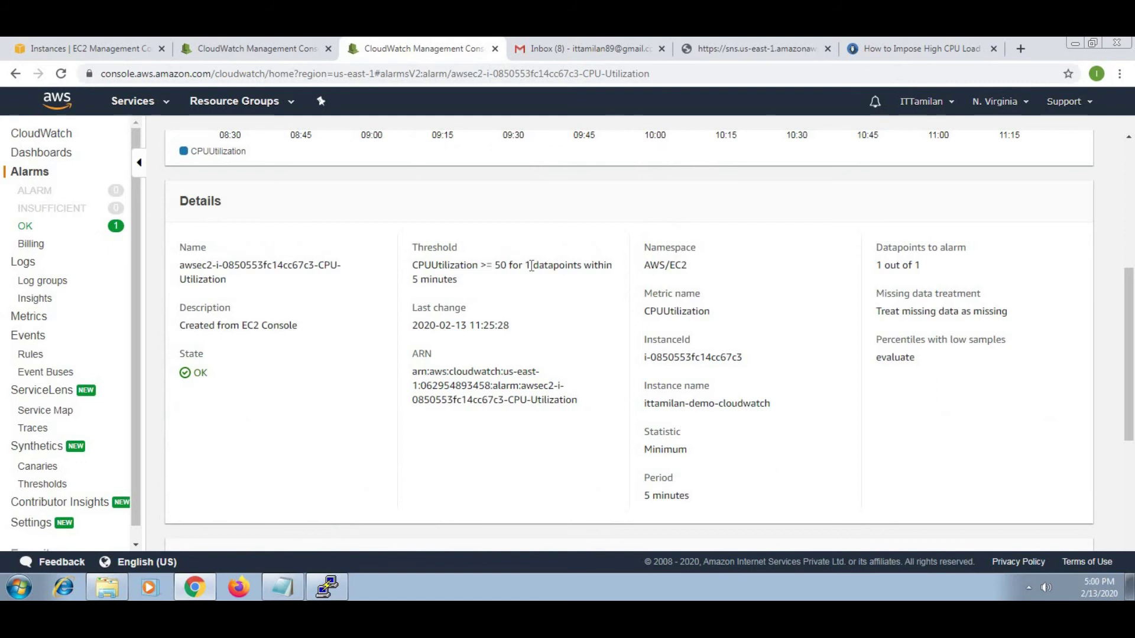
drag(533, 264, 609, 281)
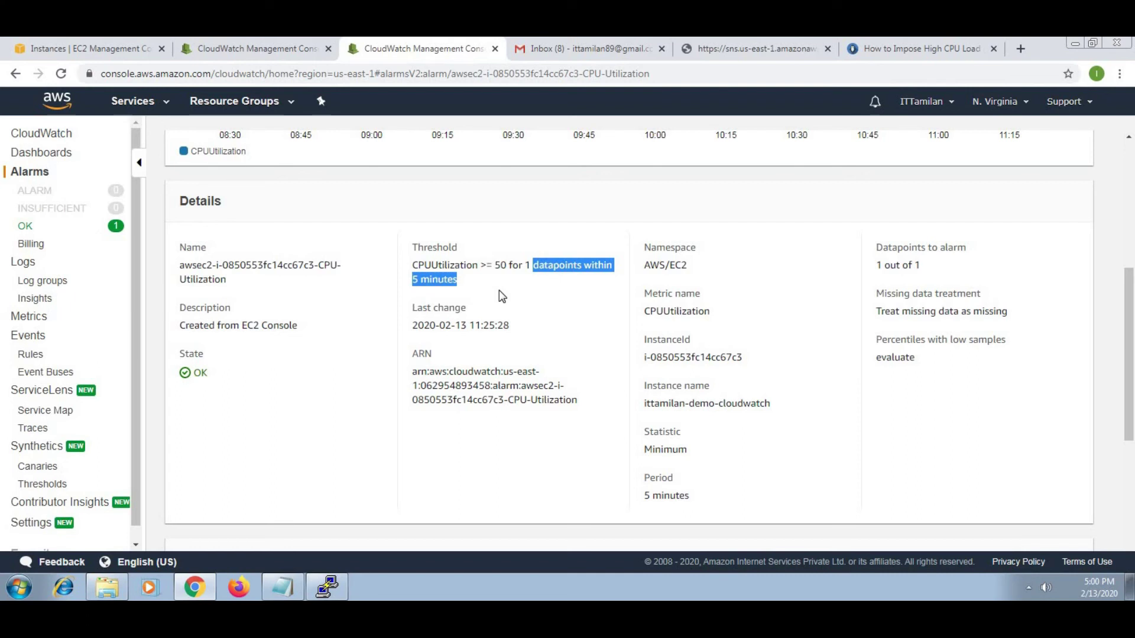
Return to the PuTTY terminal and run the copied sudo stress --cpu 8 -v --timeout 30s command again
click(326, 587)
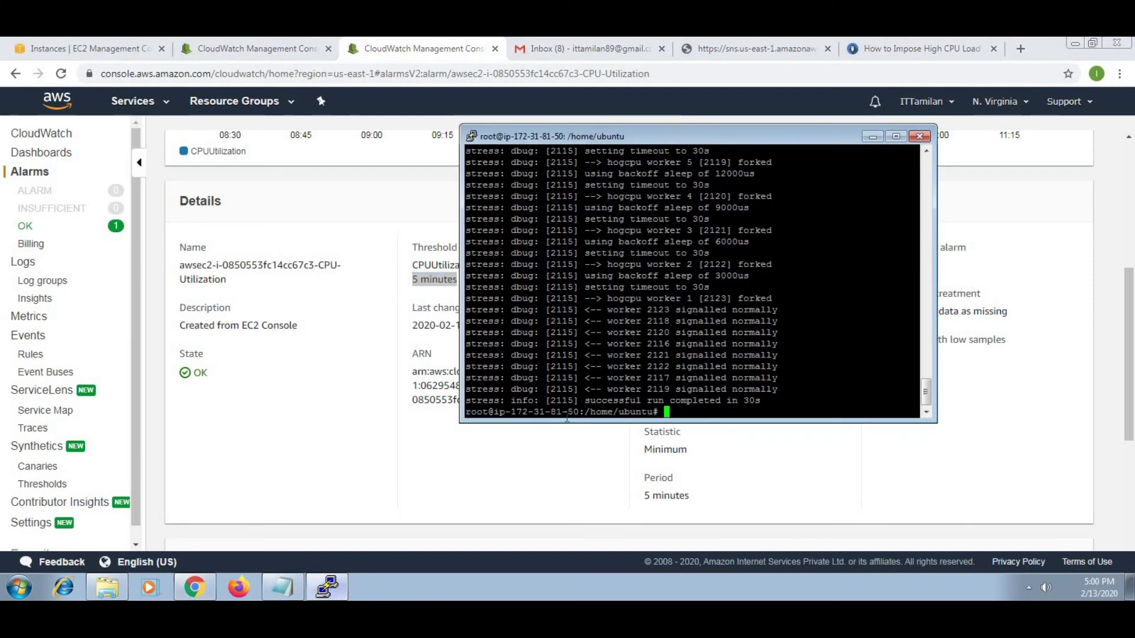
right_click(812, 328)
key(Return)
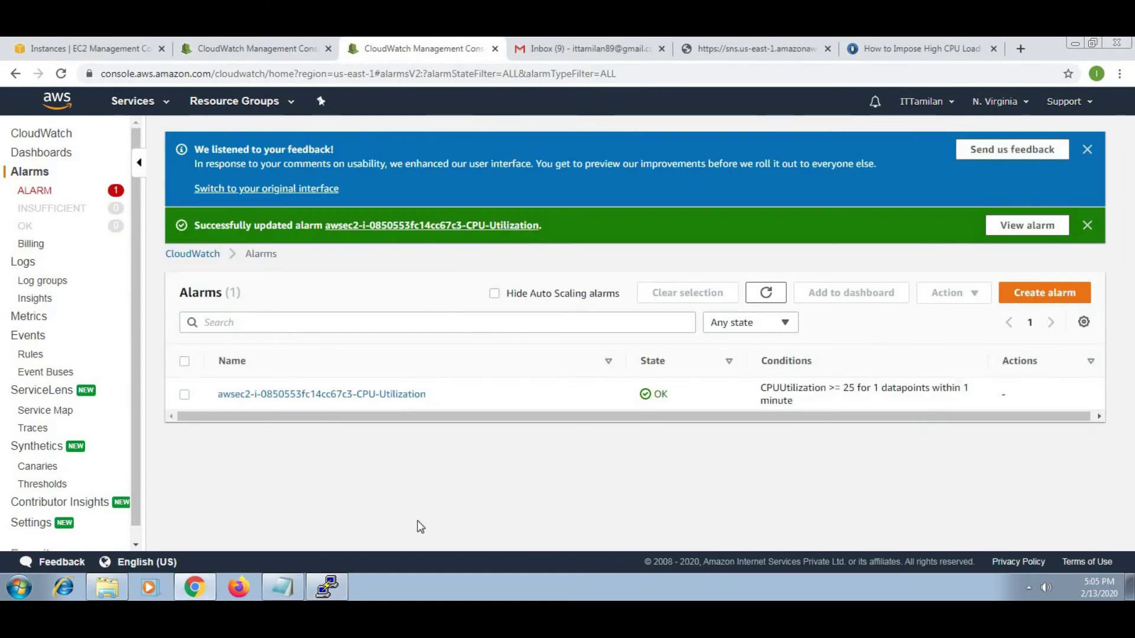
Check the latest stress runs in the terminal and dismiss the alarm update notice in CloudWatch
click(327, 587)
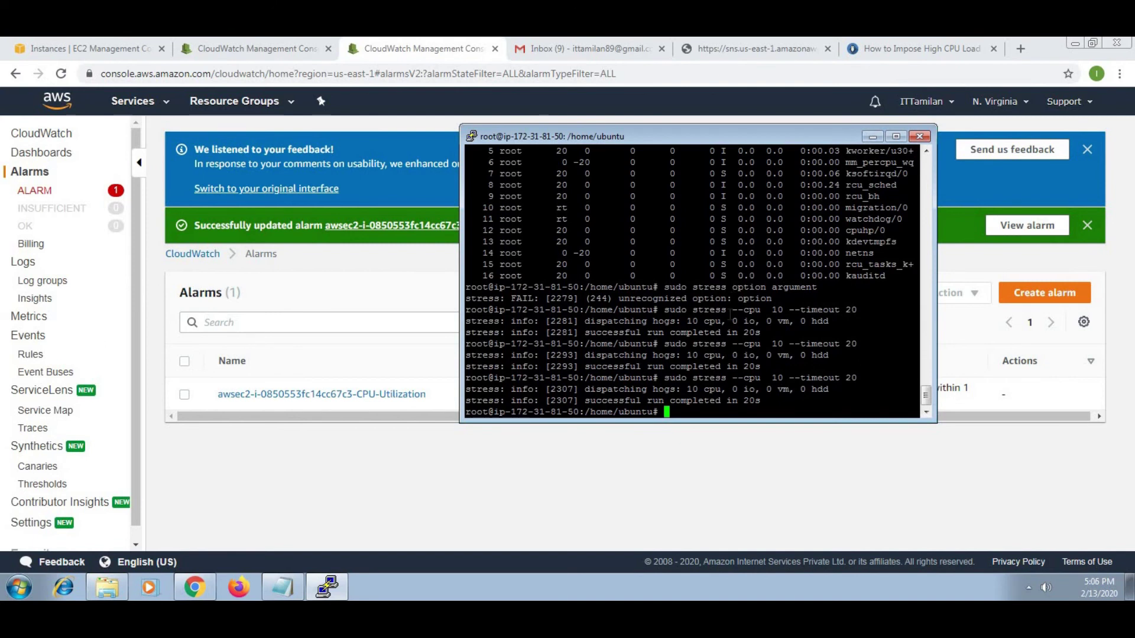
click(620, 515)
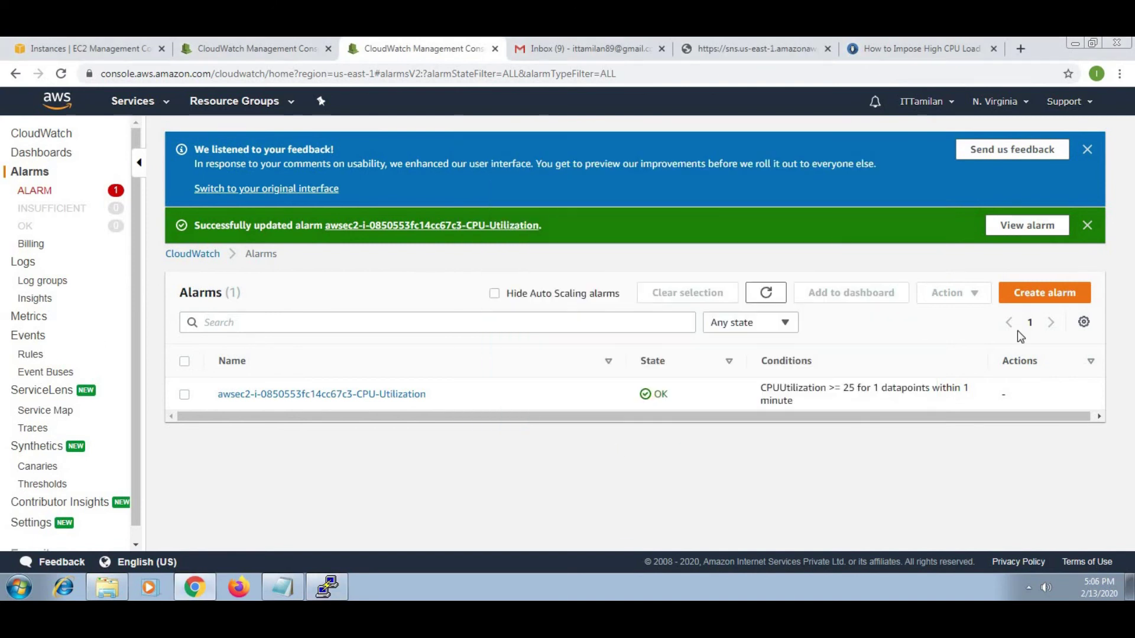
click(1086, 226)
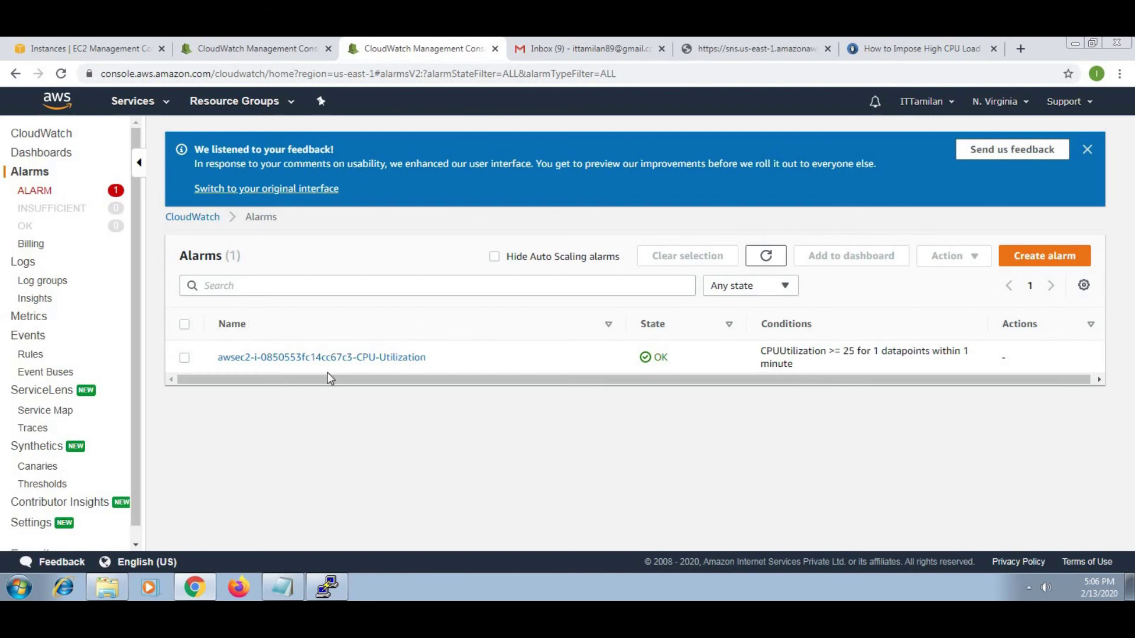
Open the CPU-Utilization alarm for editing, review its period options and threshold condition, and update the alarm
click(325, 357)
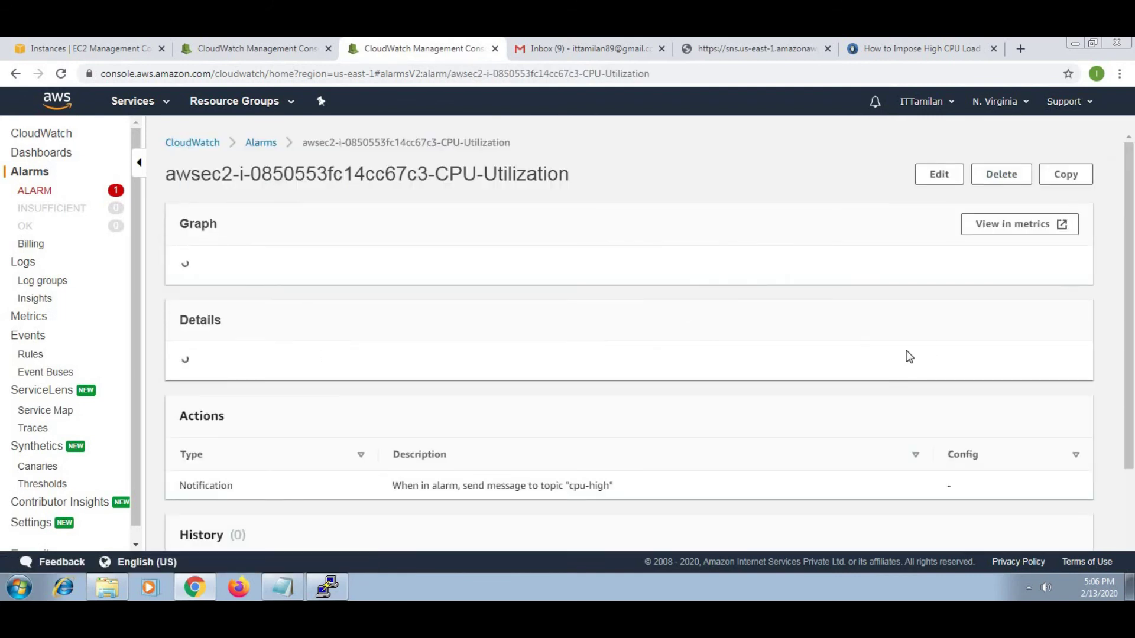
click(939, 176)
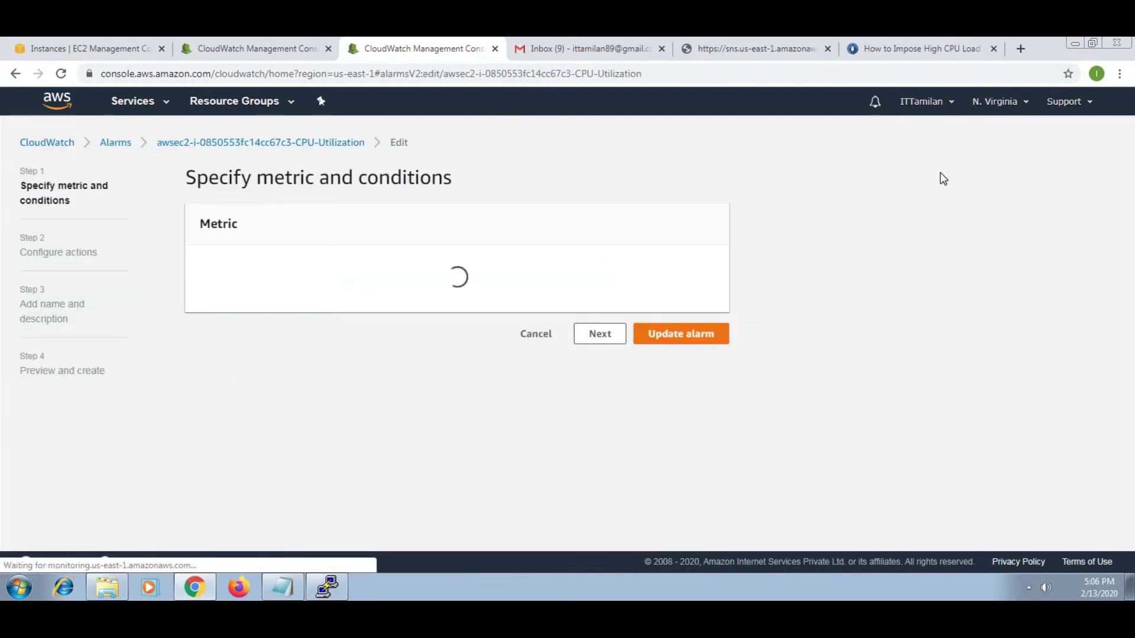
scroll(680, 373, down, 3)
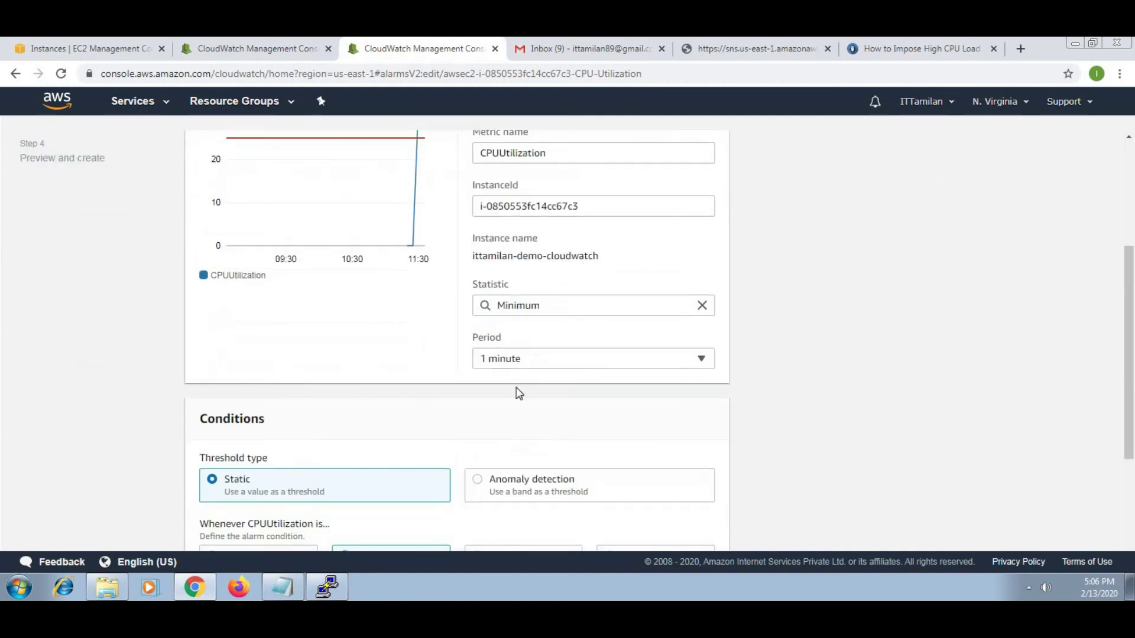
click(550, 359)
click(553, 362)
click(572, 362)
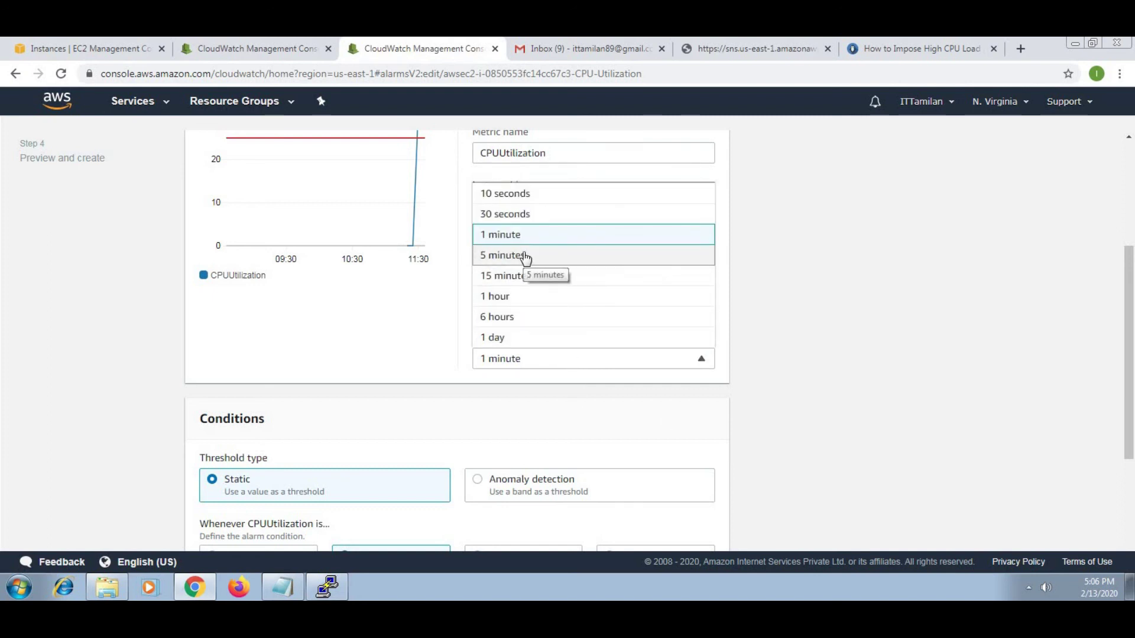
click(851, 370)
scroll(880, 426, down, 3)
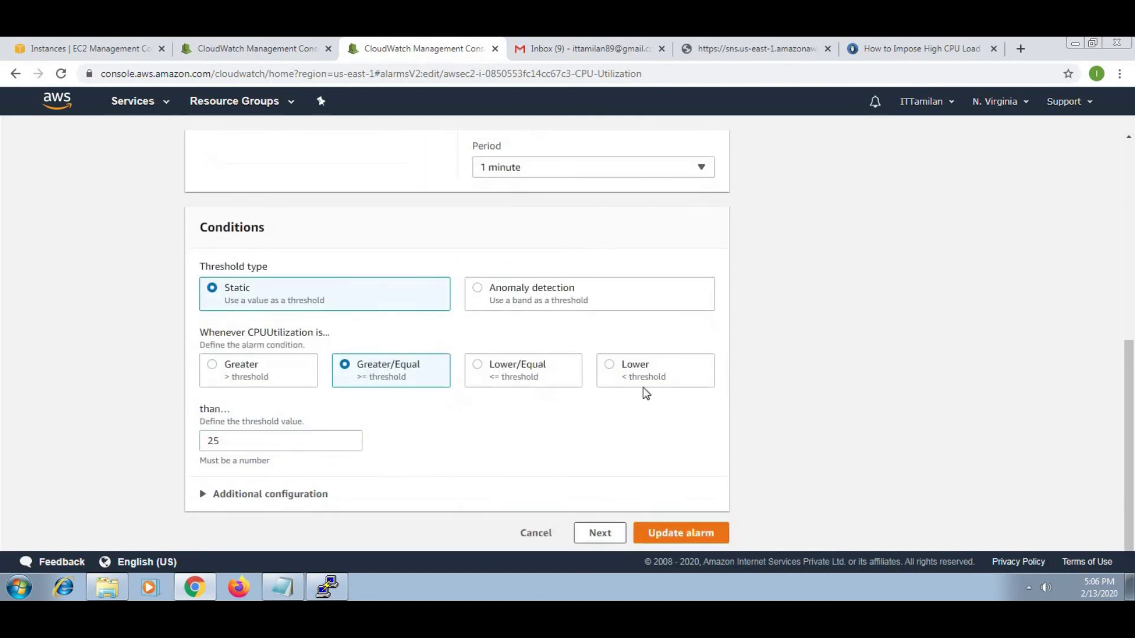
scroll(813, 456, up, 7)
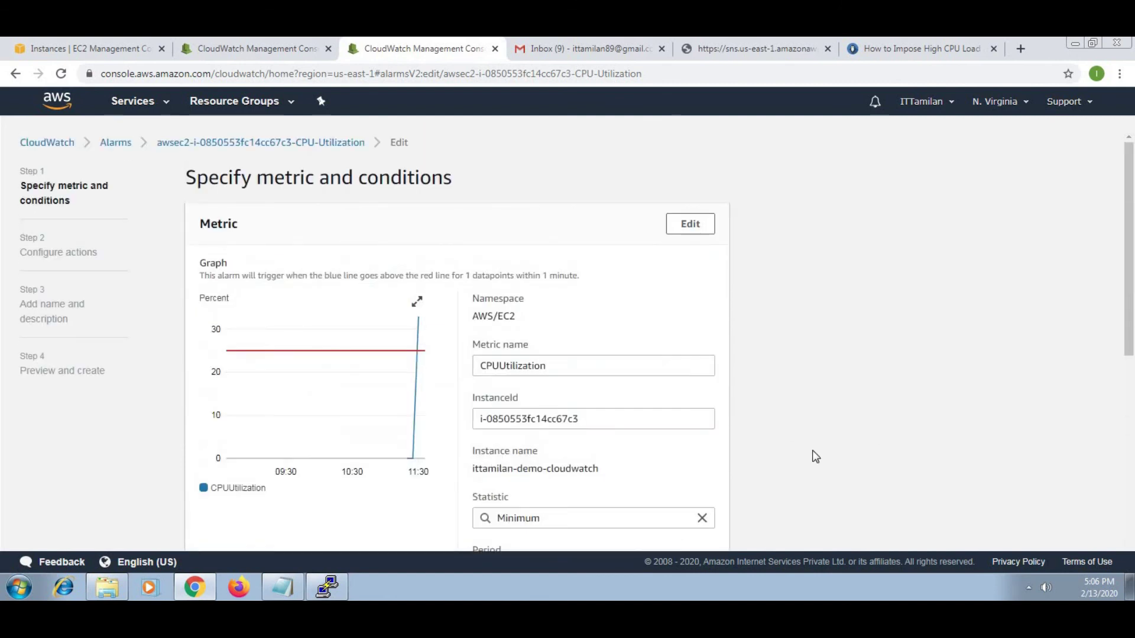
scroll(832, 384, down, 3)
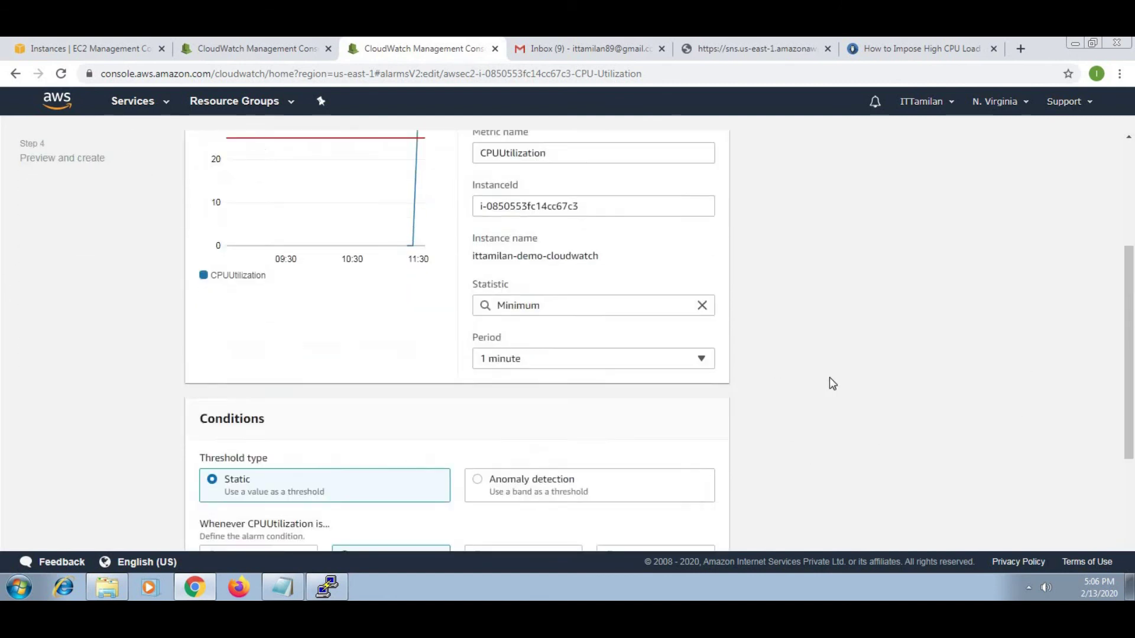
scroll(833, 384, down, 3)
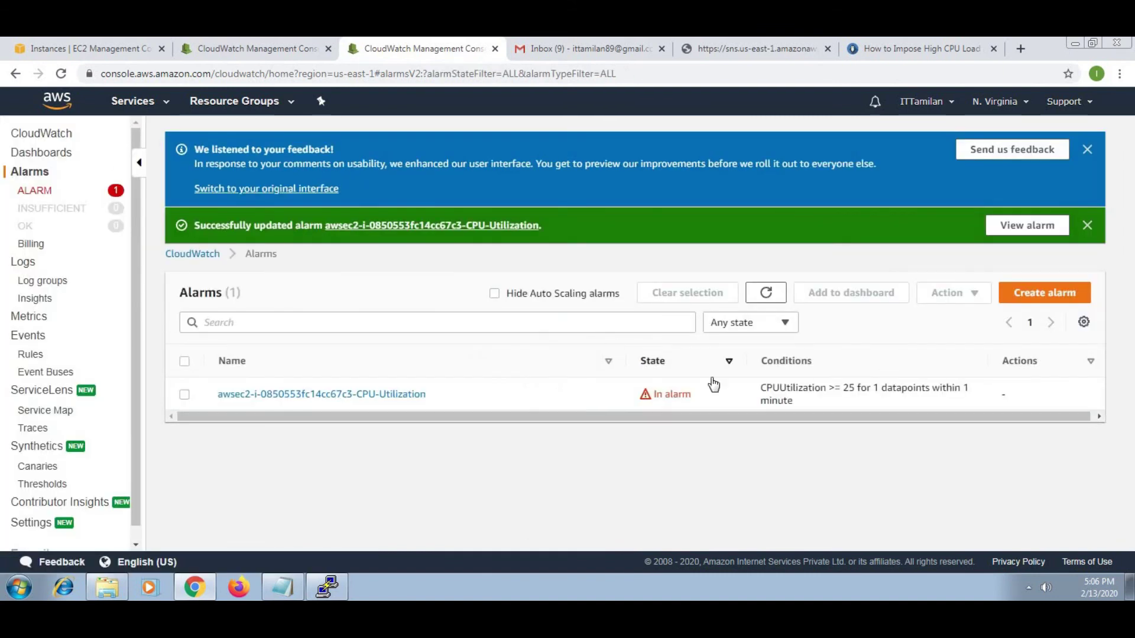
Filter the alarm list to alarms in the ALARM state and recheck the stress runs in the terminal
click(35, 190)
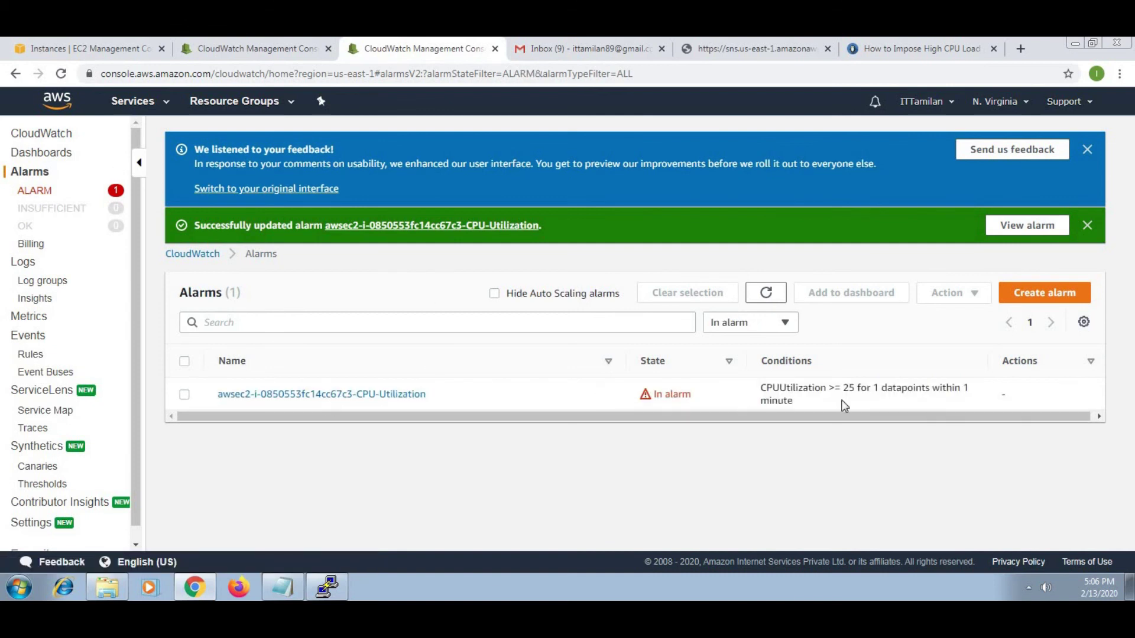
click(327, 587)
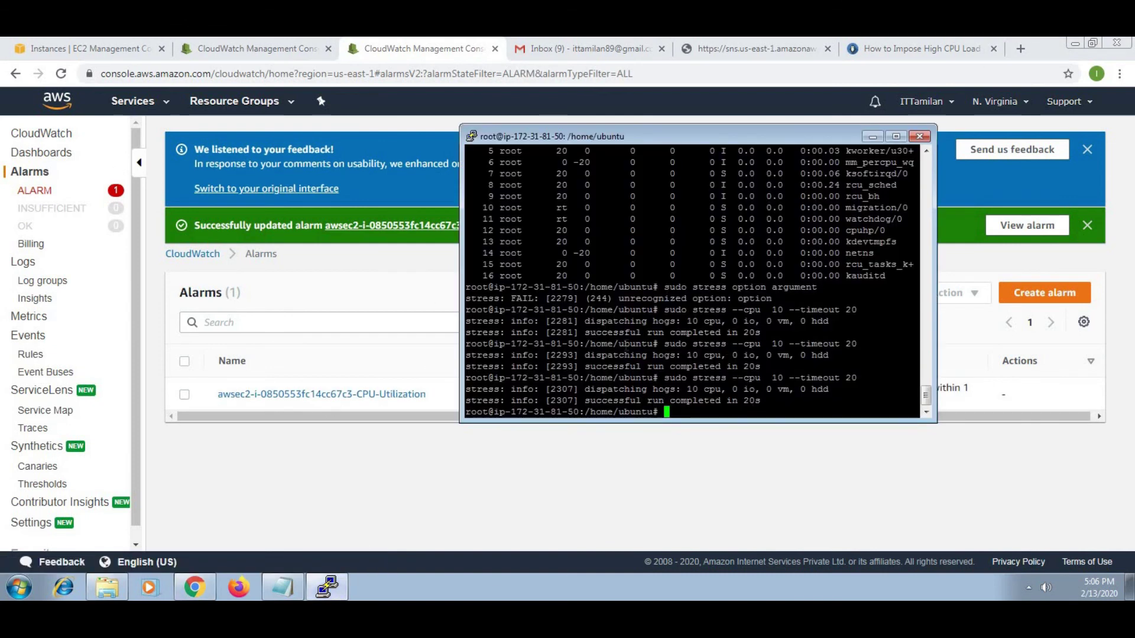
click(593, 496)
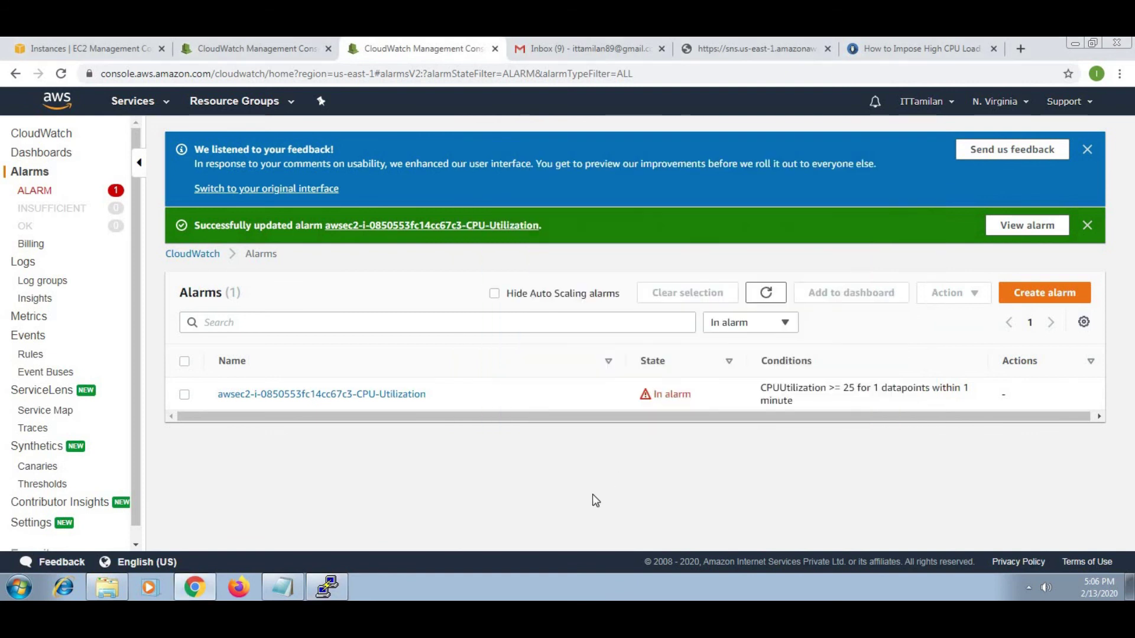
Open the AWS Notifications alarm email in Gmail, read its alarm details and threshold, and return to the inbox
click(588, 48)
click(465, 219)
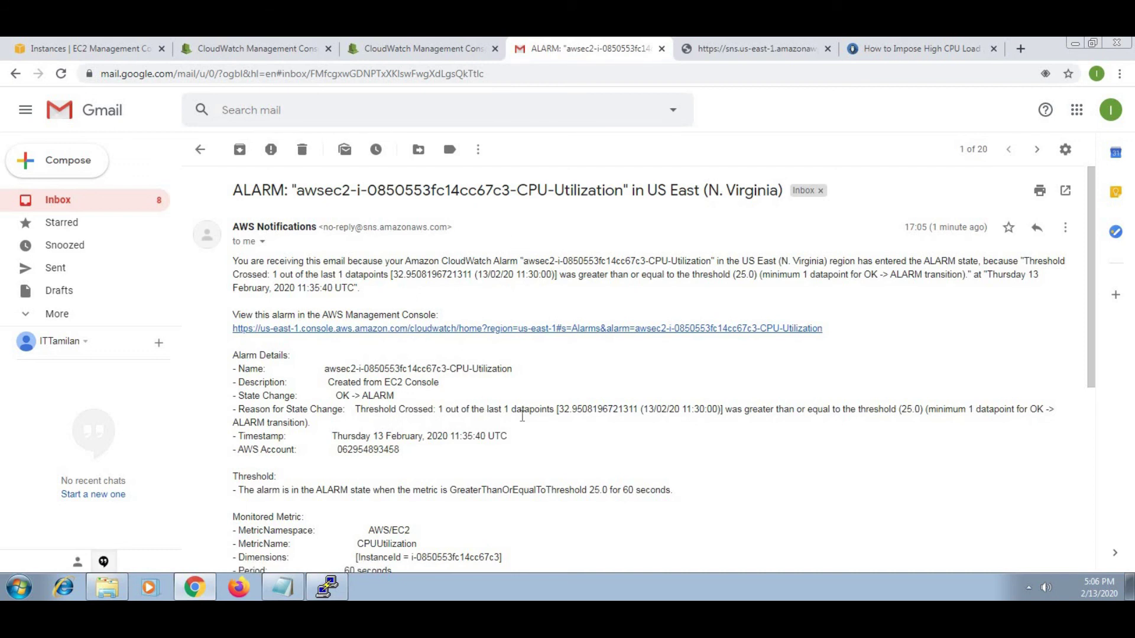
scroll(482, 405, down, 3)
scroll(461, 325, up, 5)
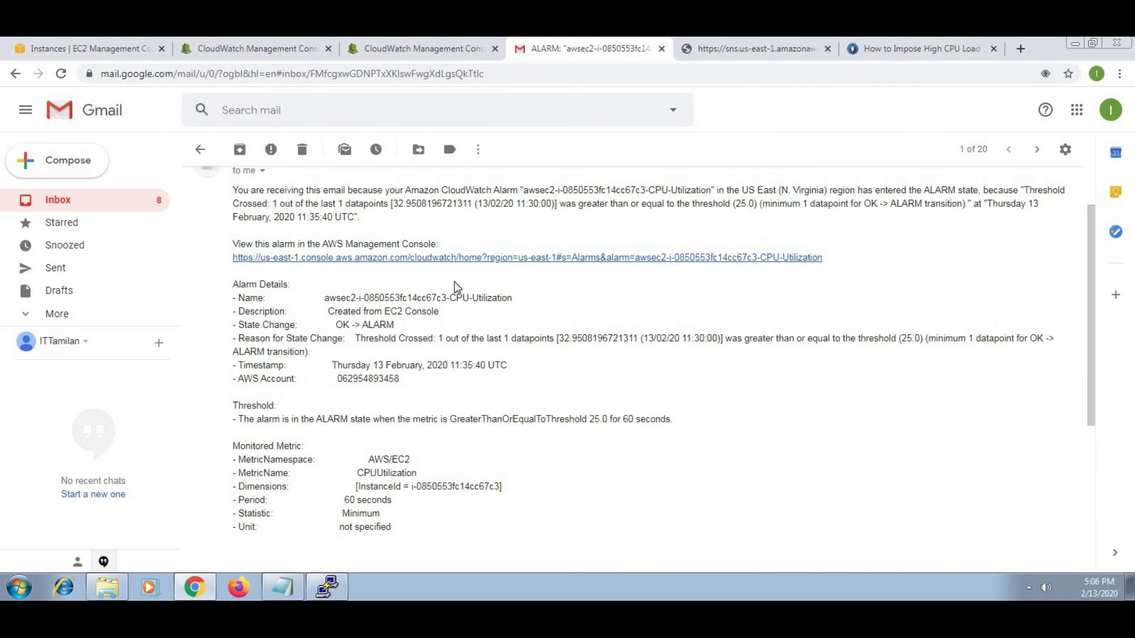
click(57, 199)
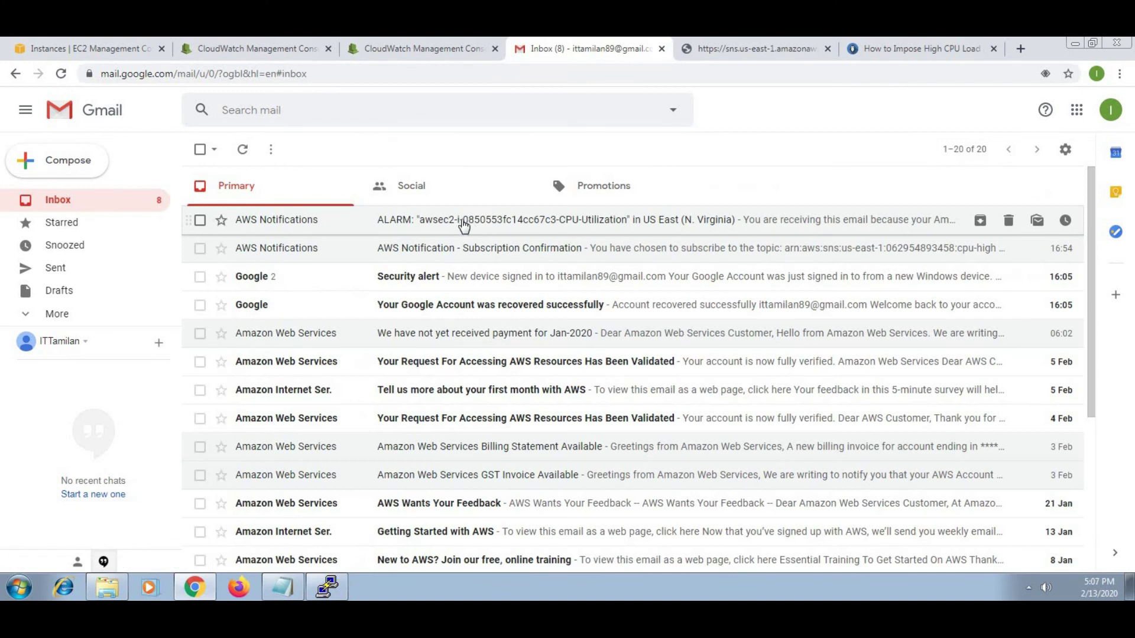
Check the instance's alarm status in the EC2 console and the alarms in ALARM state in the other CloudWatch tab
click(118, 49)
mouse_move(777, 236)
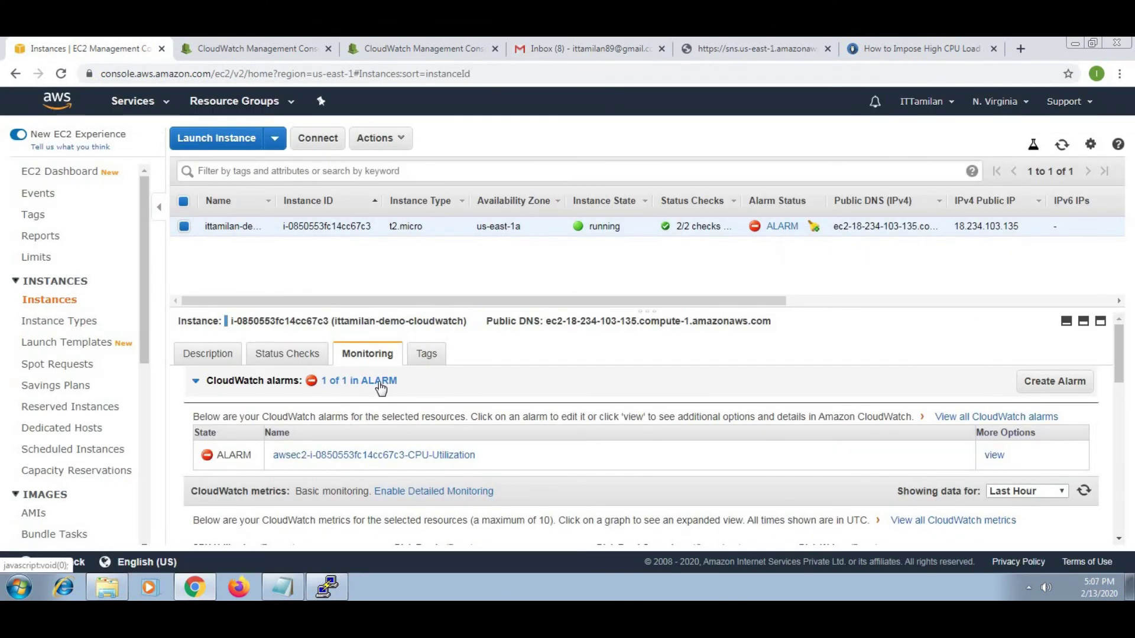
click(251, 50)
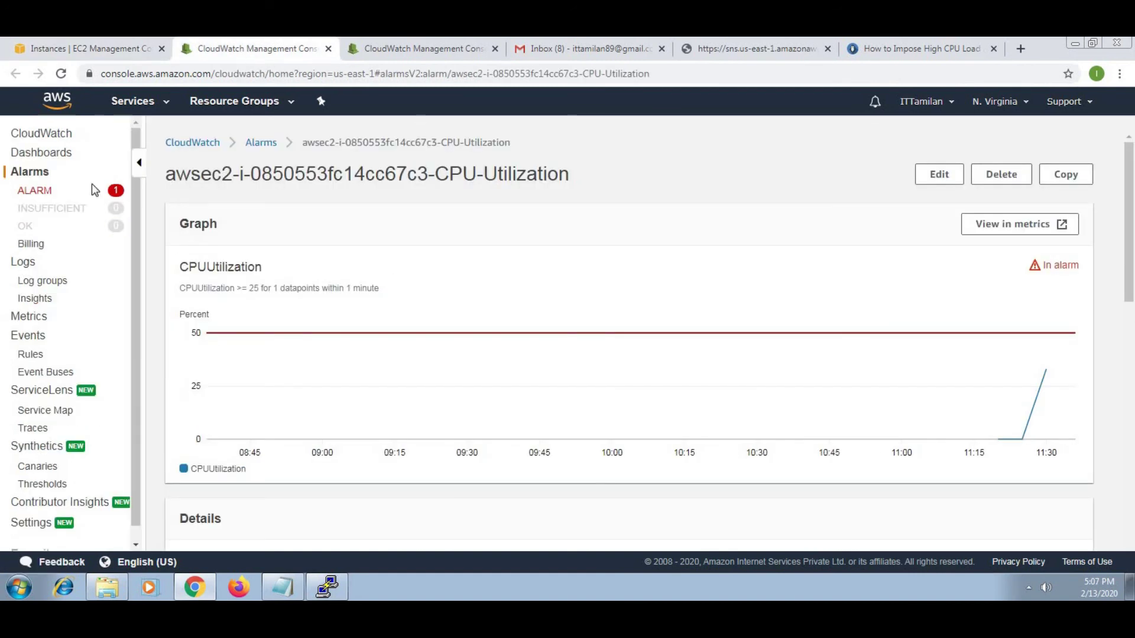
click(116, 190)
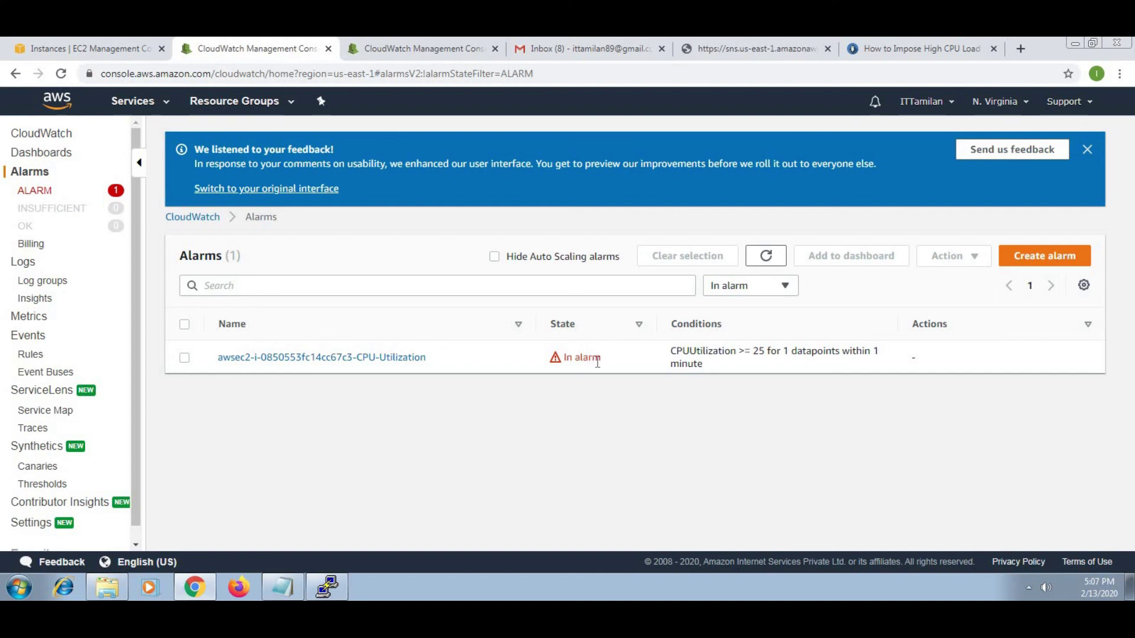
key(ctrl+1)
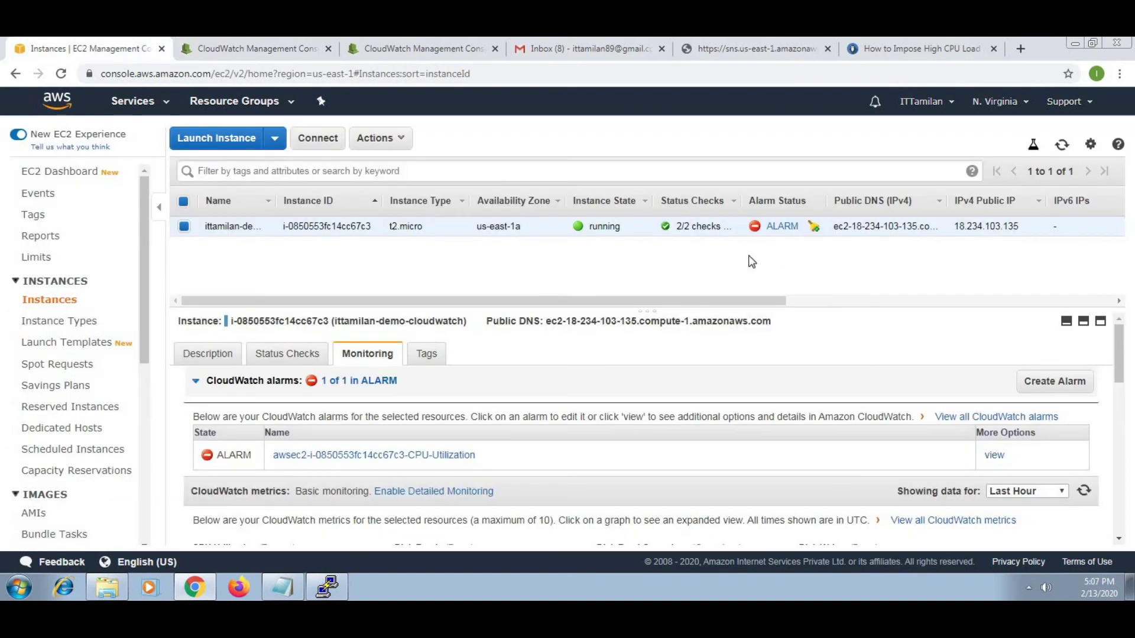